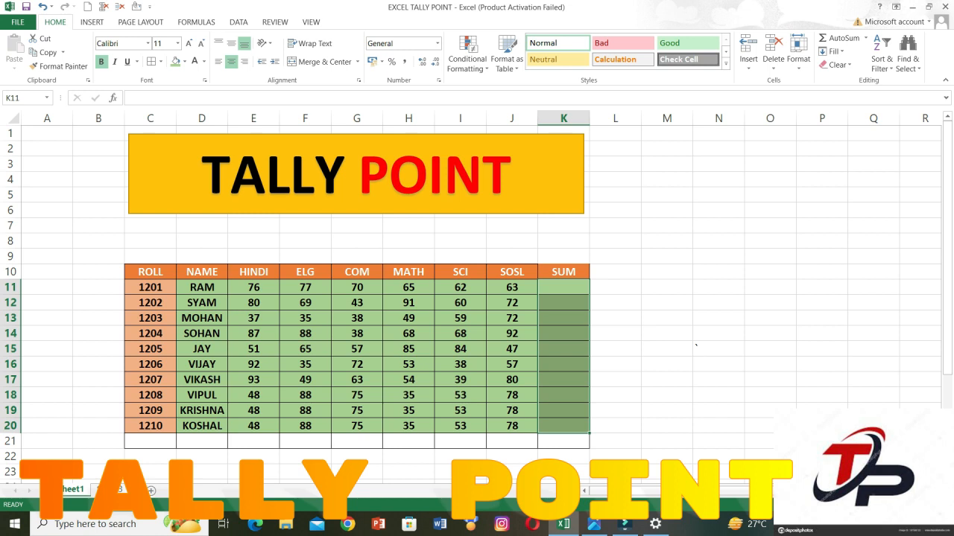
# Total the six subject marks in row 11 by entering =SUM(E11:J11) in K11 with AutoSum.
pyautogui.moveTo(254, 287); pyautogui.dragTo(564, 287)
pyautogui.click(564, 287)
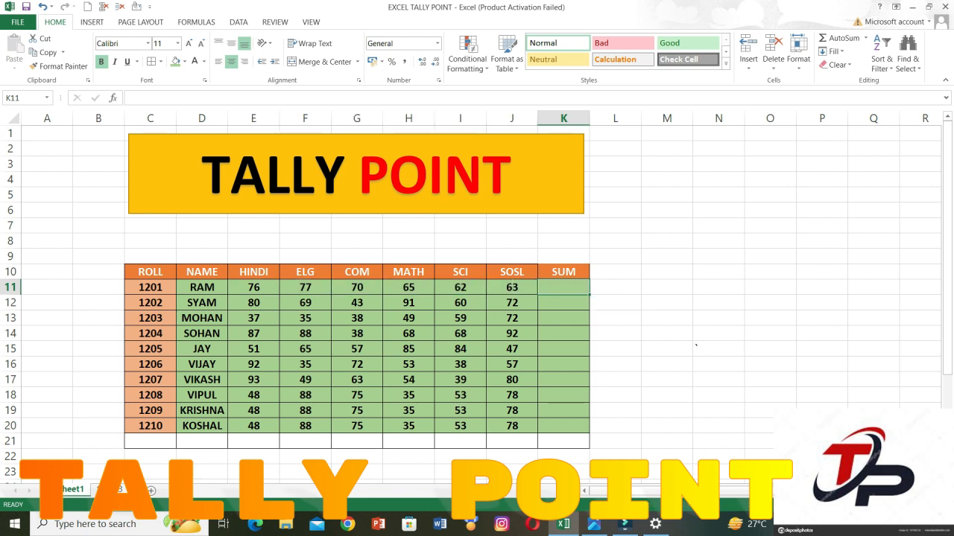
pyautogui.click(865, 38)
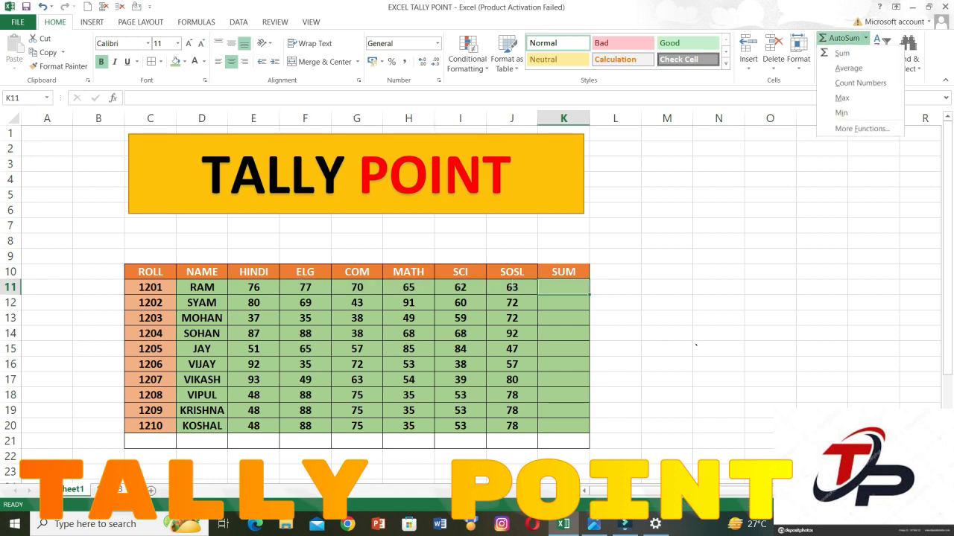
pyautogui.click(834, 64)
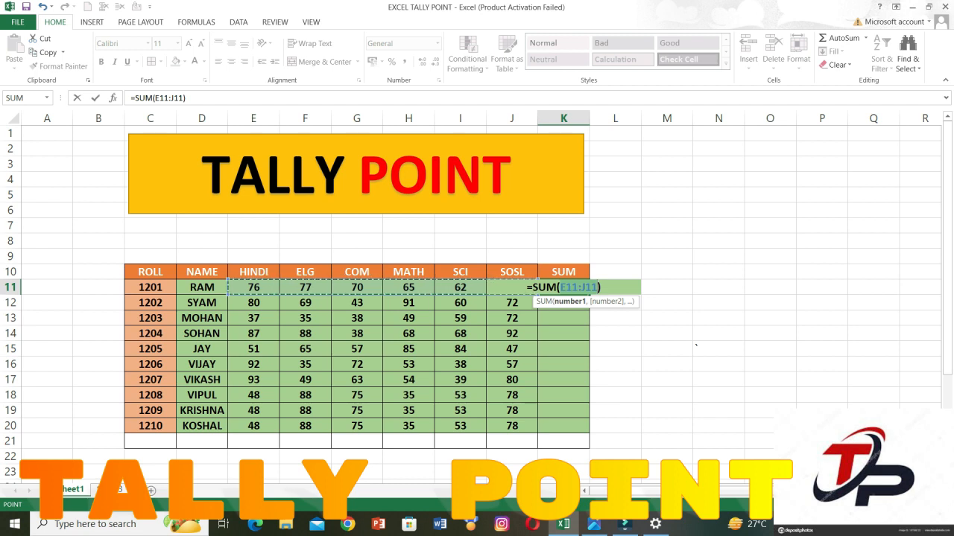
pyautogui.press('Return')
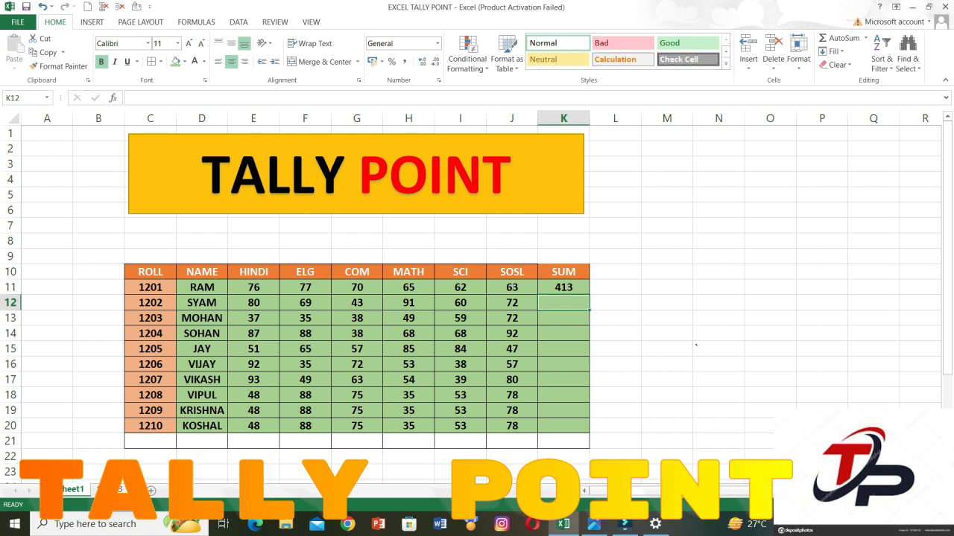
# Calculate the average of the marks E12:J12 into K12 with the AutoSum Average function.
pyautogui.moveTo(254, 303); pyautogui.dragTo(563, 303)
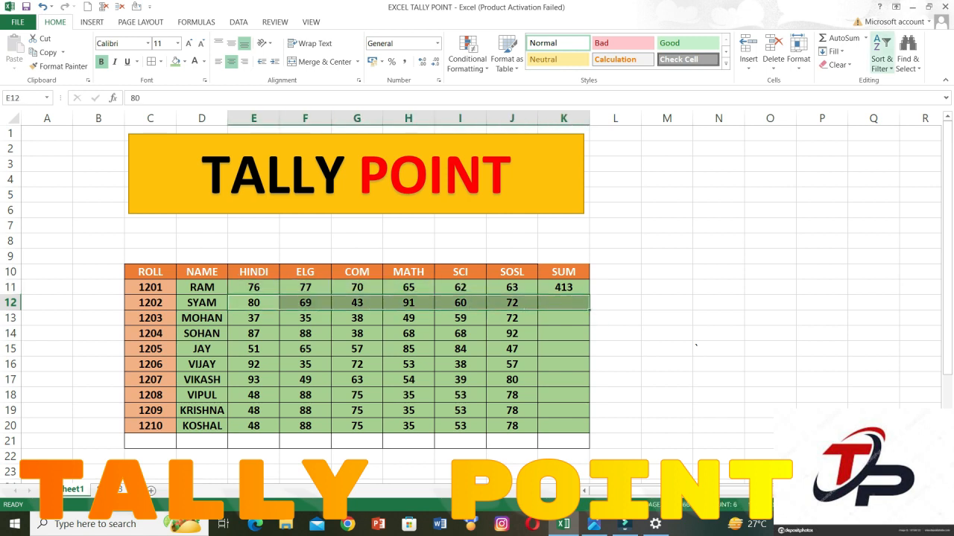
pyautogui.click(866, 38)
pyautogui.click(849, 67)
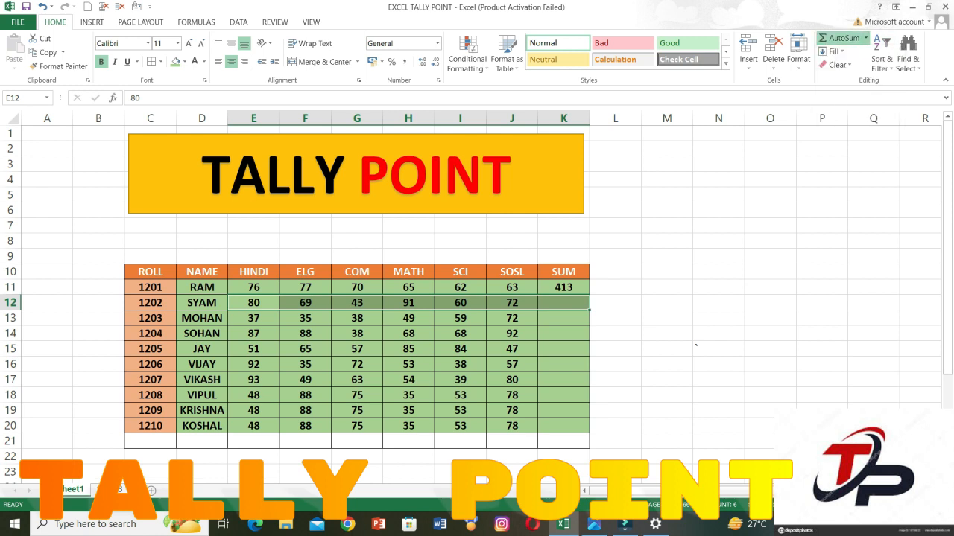
# Remove the fill colour from the marks and SUM cells, E11:K20.
pyautogui.moveTo(305, 318); pyautogui.dragTo(563, 319)
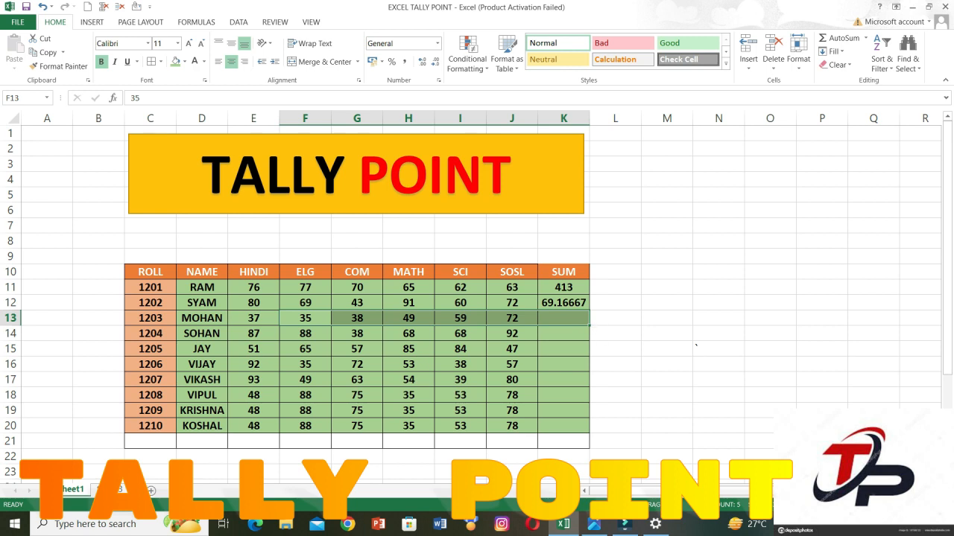
pyautogui.moveTo(254, 318); pyautogui.dragTo(564, 318)
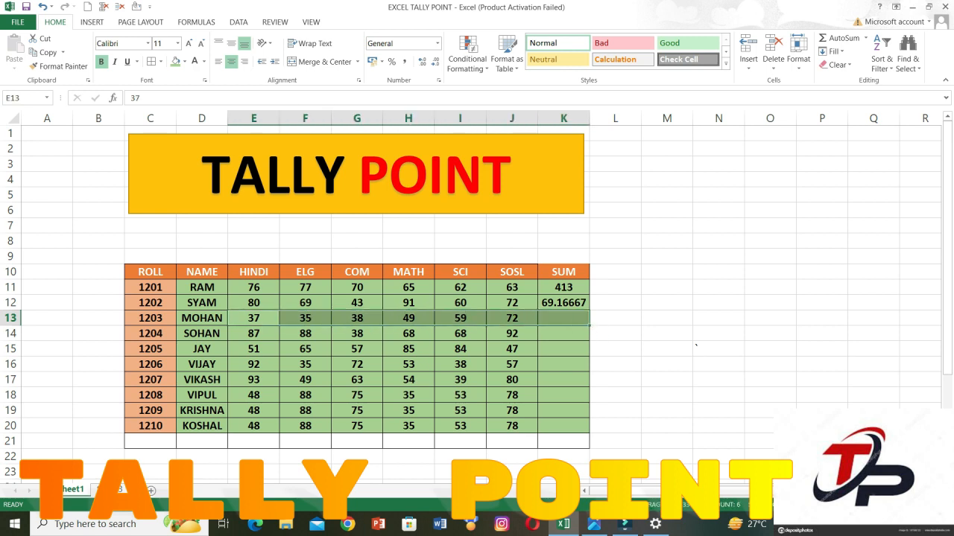
pyautogui.moveTo(253, 287); pyautogui.dragTo(563, 426)
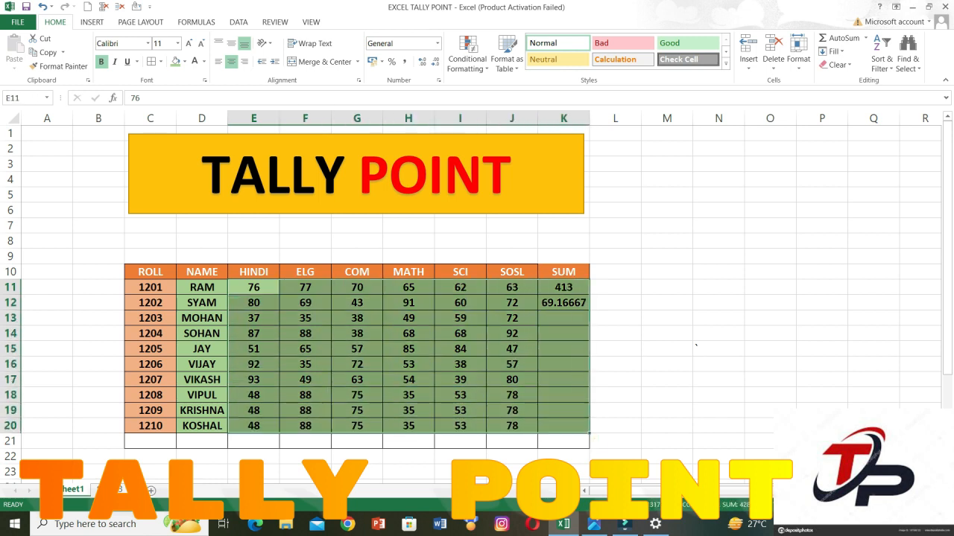
pyautogui.click(184, 61)
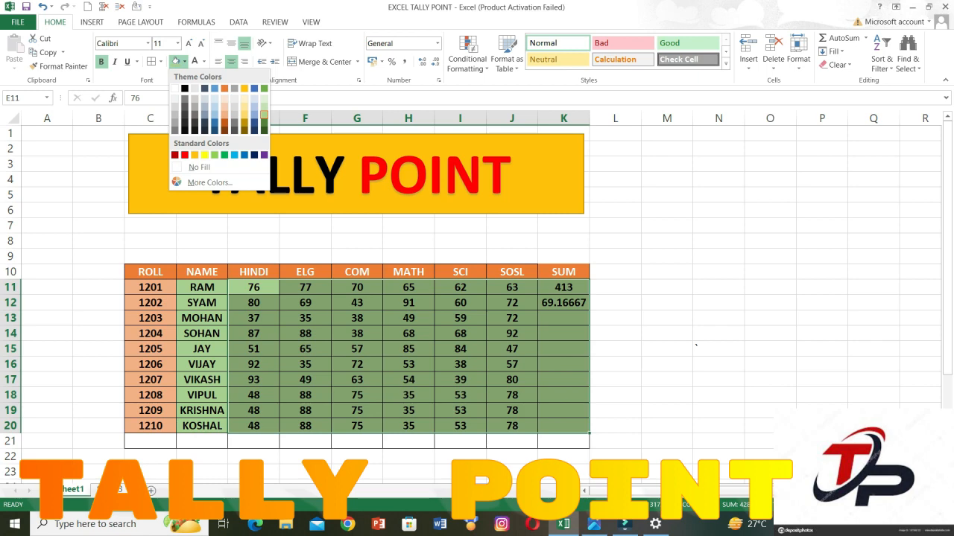
pyautogui.click(195, 167)
pyautogui.click(305, 303)
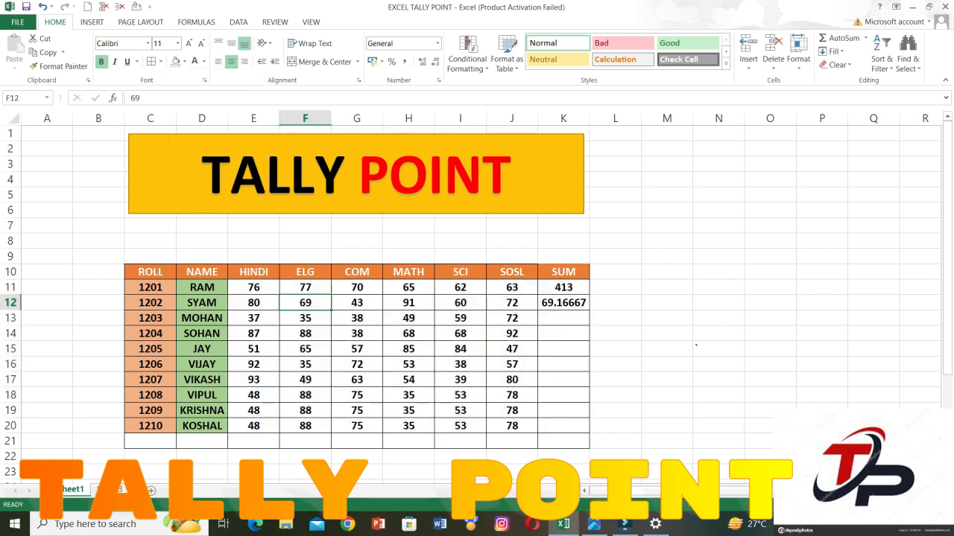
pyautogui.click(253, 302)
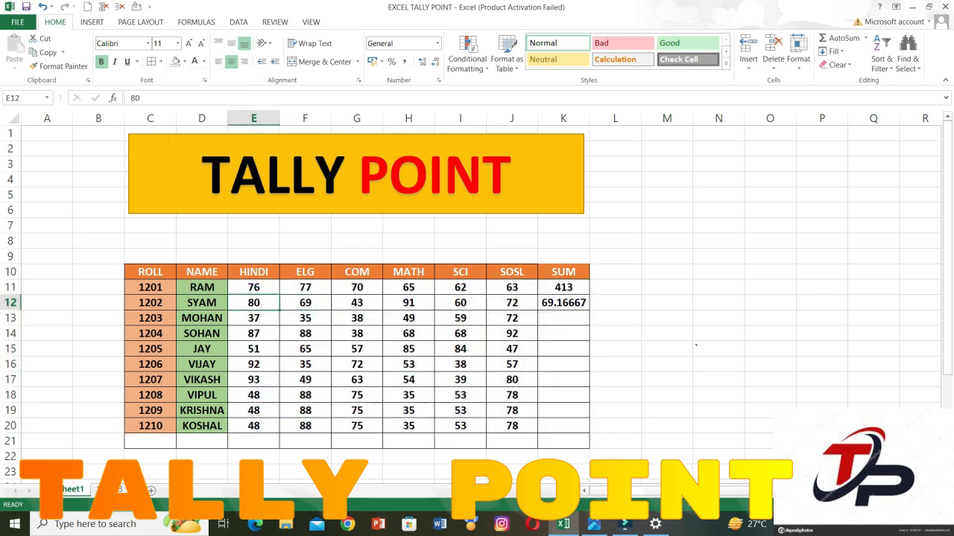
pyautogui.click(253, 318)
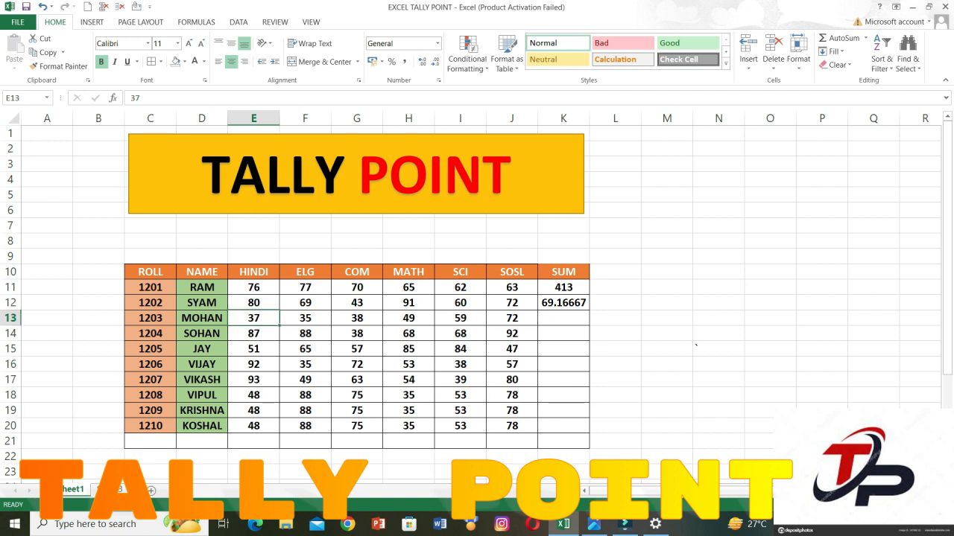
pyautogui.click(563, 318)
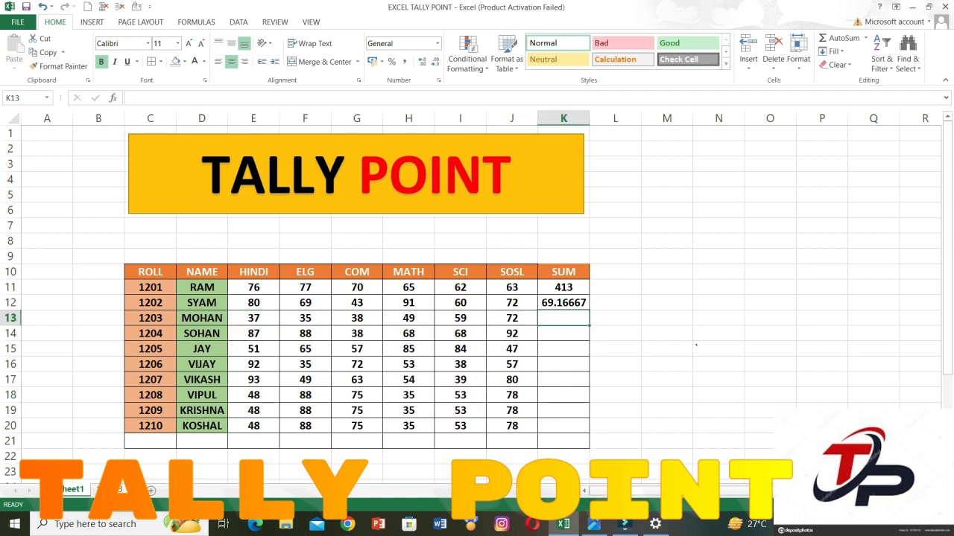
pyautogui.click(866, 38)
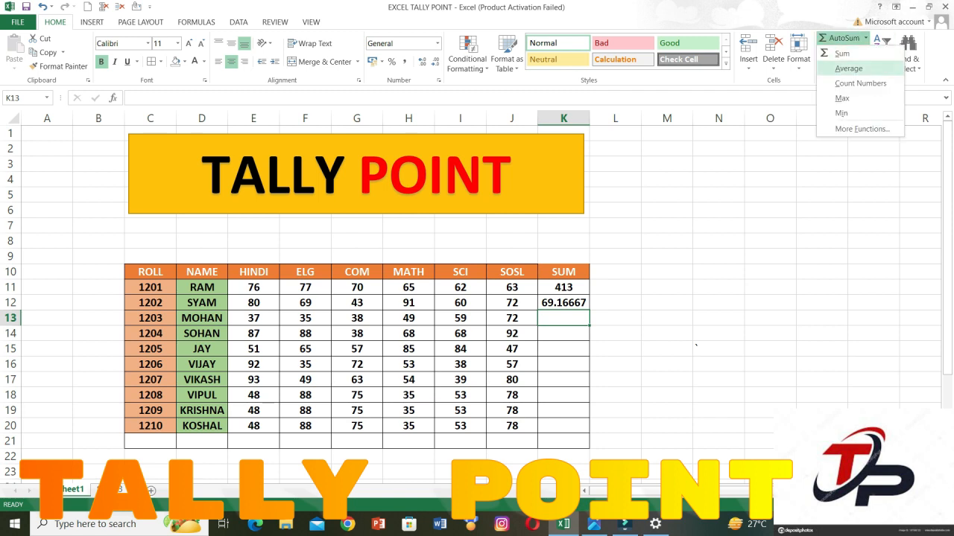
pyautogui.click(860, 83)
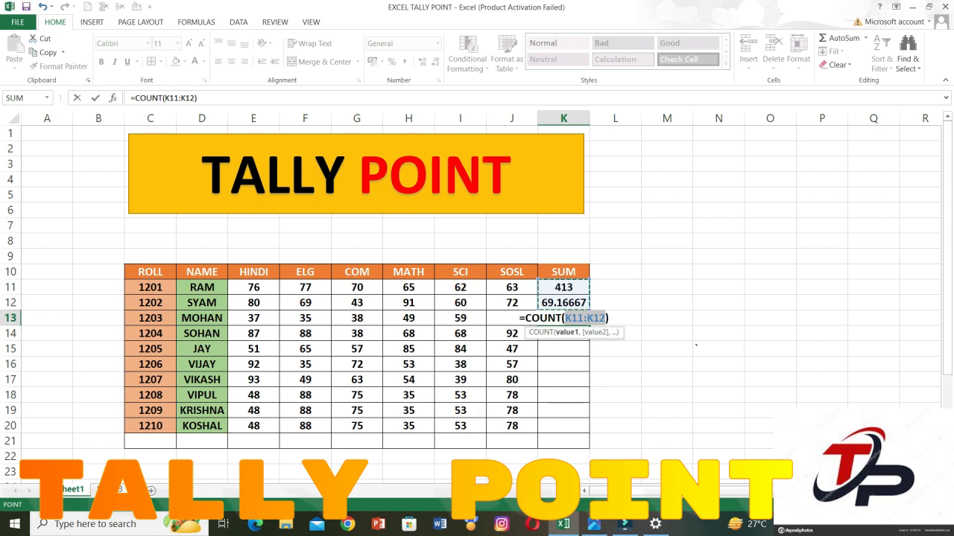
pyautogui.press('Escape')
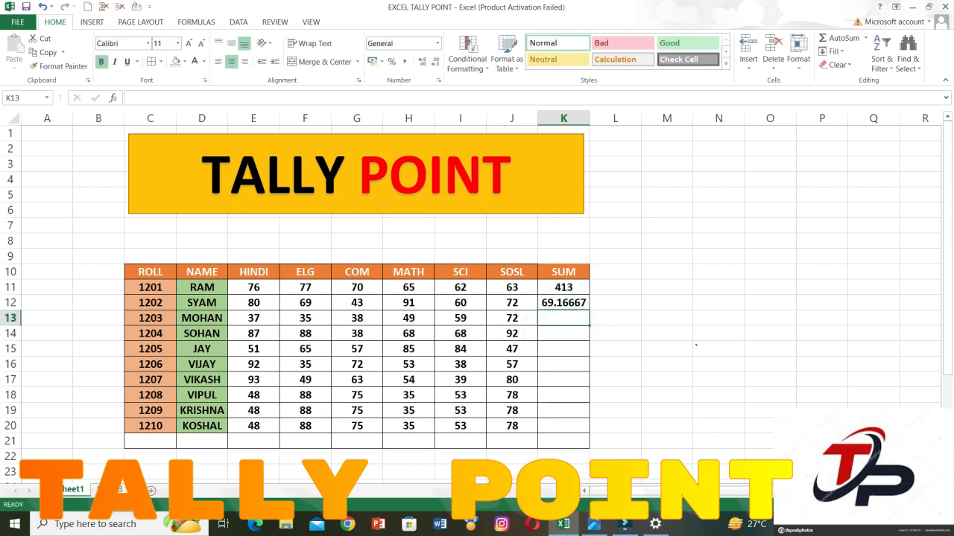
# Count the marks in E13:J13 into K13 with the AutoSum Count Numbers function.
pyautogui.moveTo(253, 318); pyautogui.dragTo(563, 318)
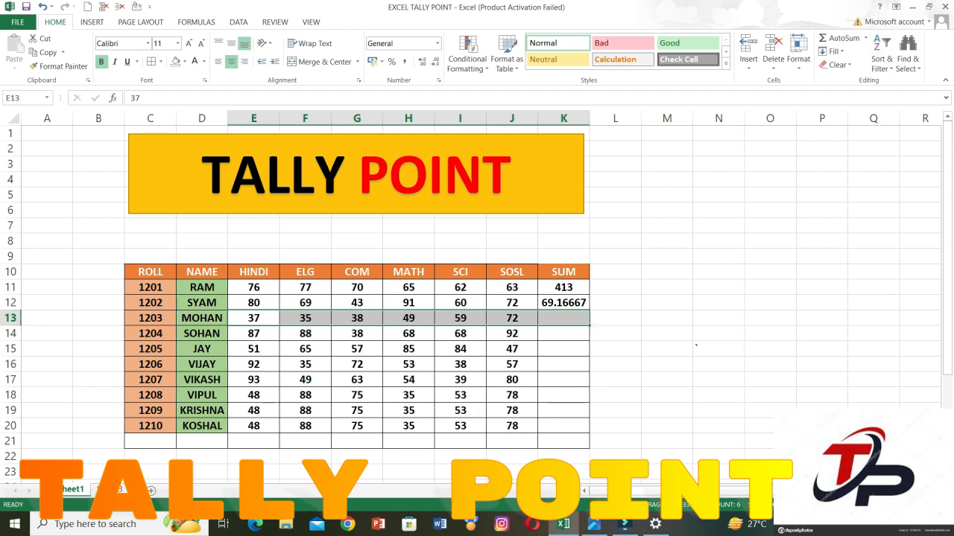
pyautogui.click(866, 38)
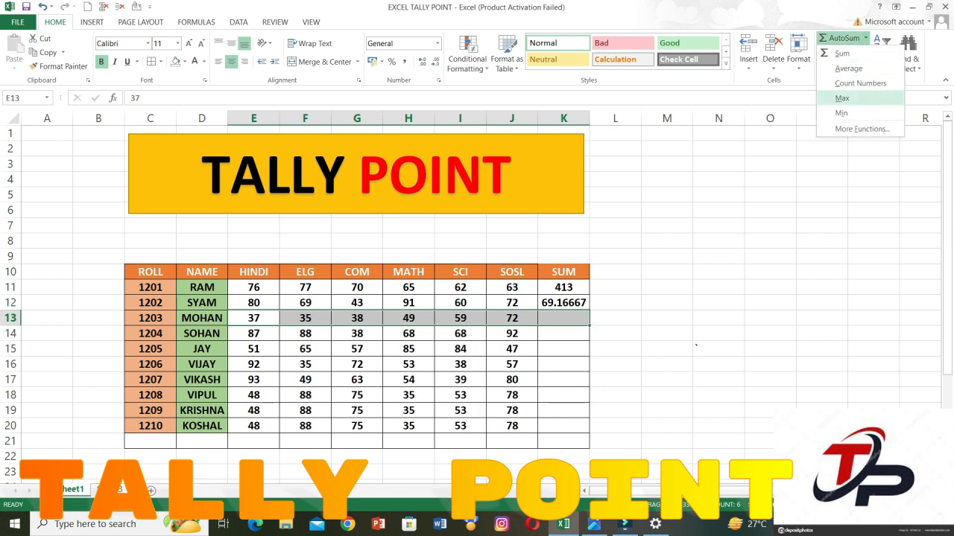
pyautogui.click(860, 83)
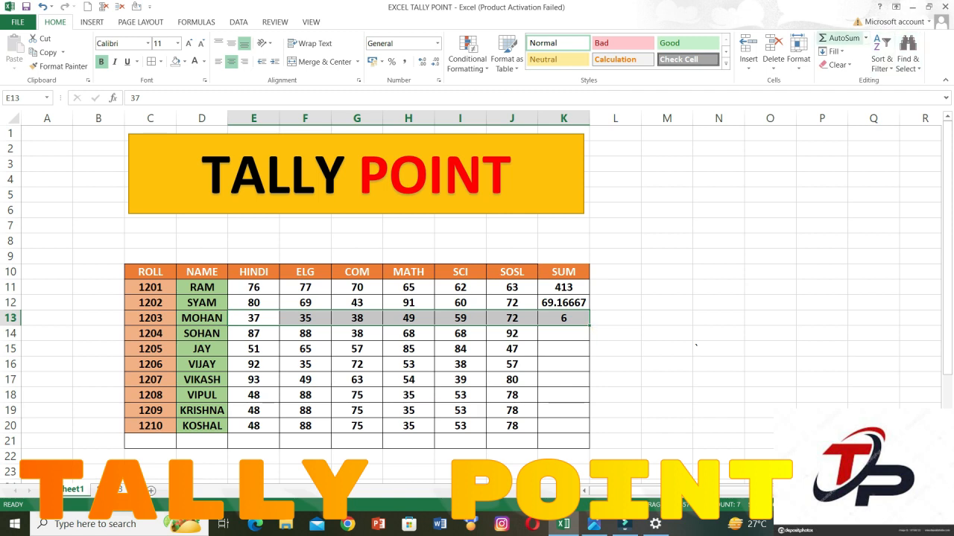
pyautogui.click(866, 38)
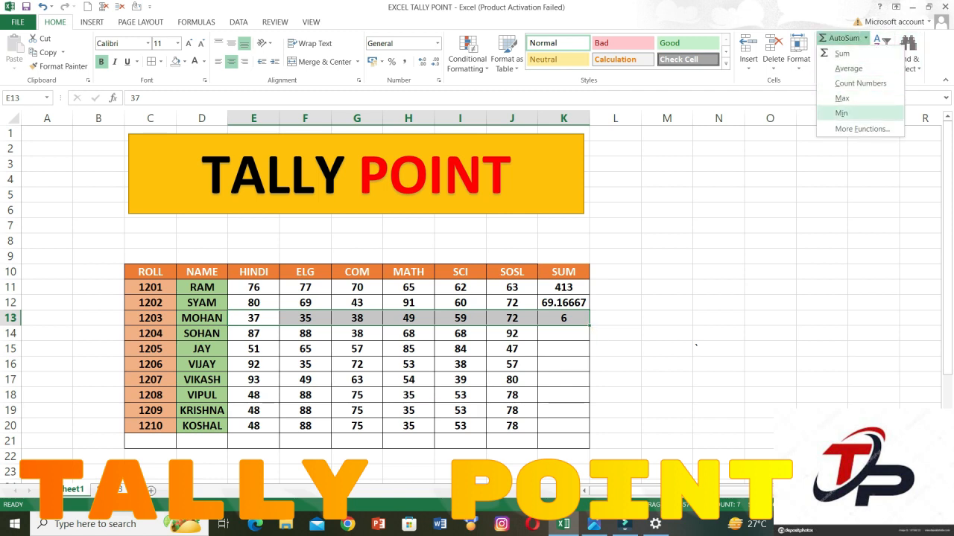
pyautogui.press('Escape')
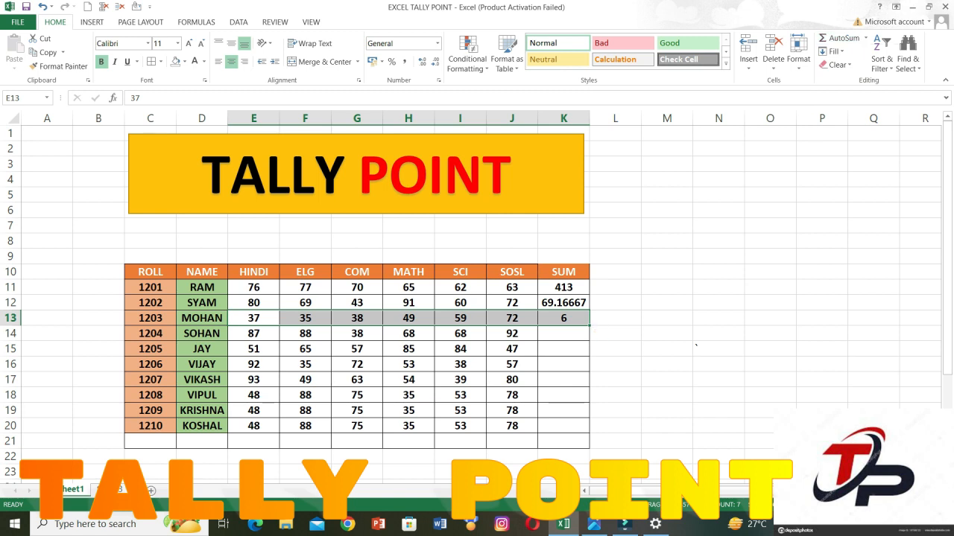
# Clear the contents of the SUM column cells K12:K20, keeping the formula in K11.
pyautogui.click(832, 51)
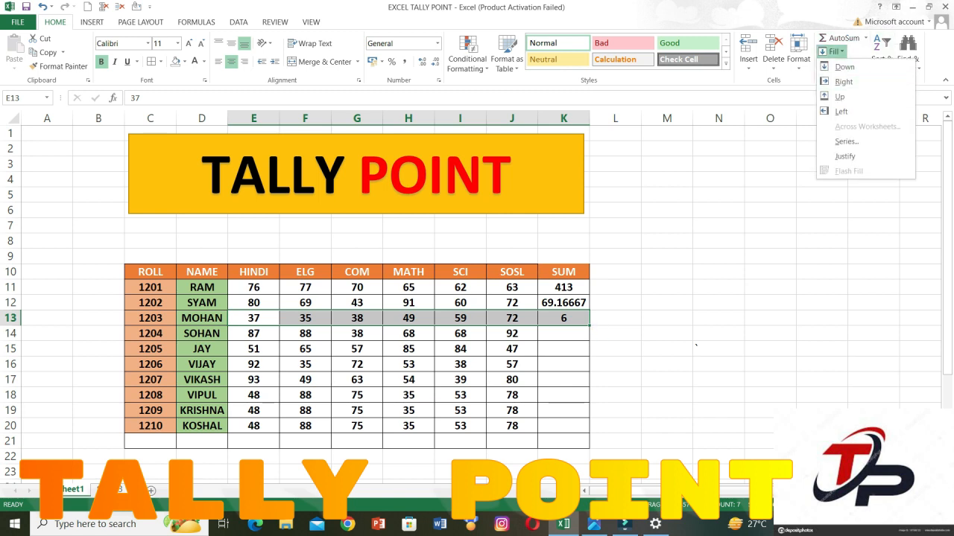
pyautogui.press('Escape')
pyautogui.click(563, 303)
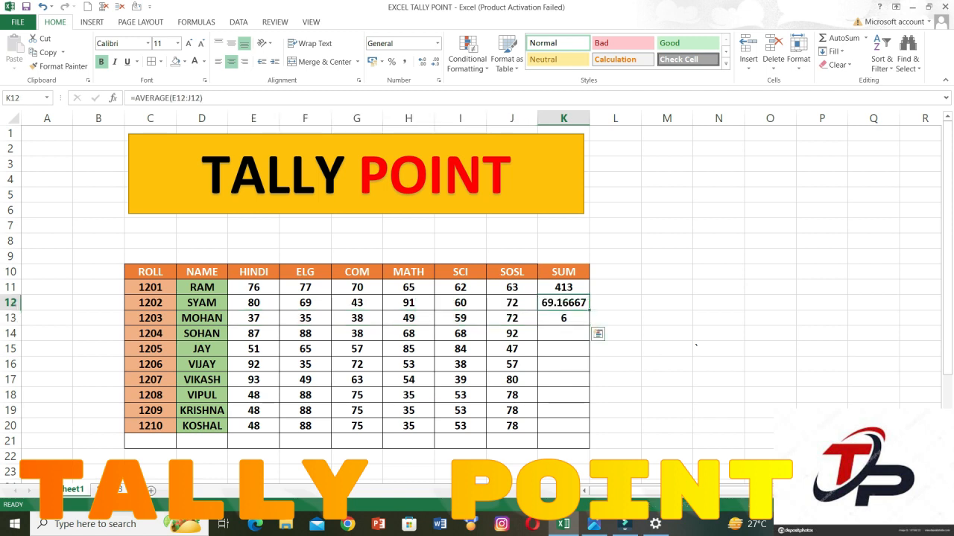
pyautogui.moveTo(563, 303); pyautogui.dragTo(564, 425)
pyautogui.press('Delete')
# Fill the SUM formula from K11 down to K20, and undo the fill.
pyautogui.click(563, 288)
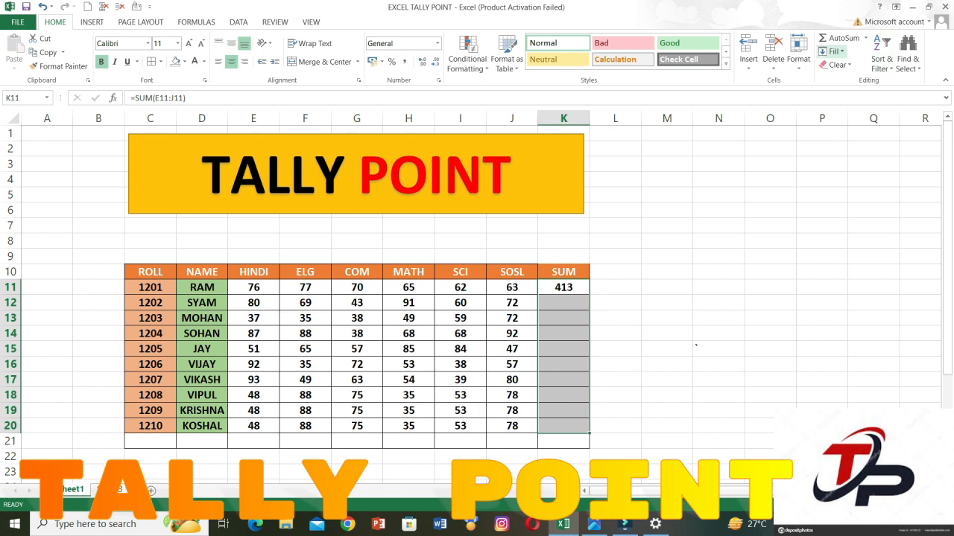
pyautogui.click(831, 52)
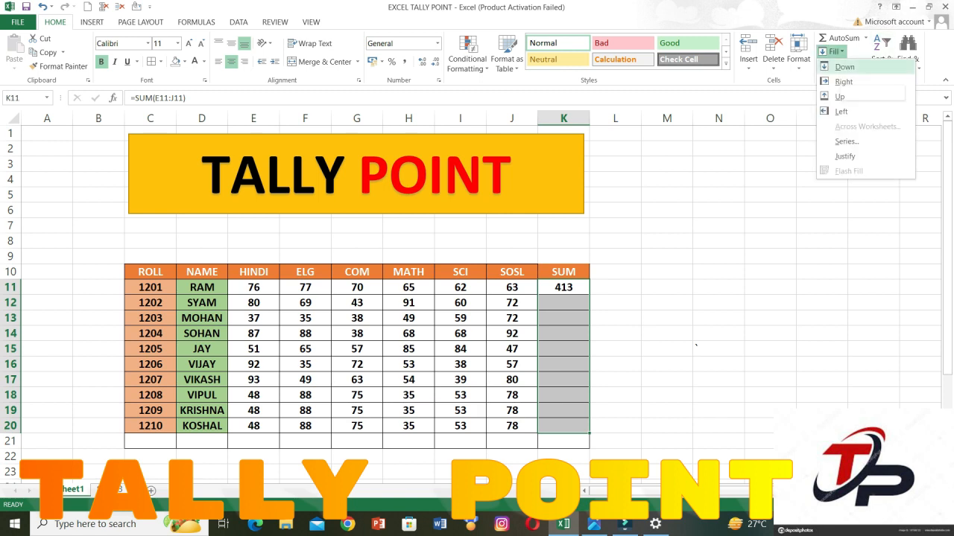
pyautogui.click(844, 67)
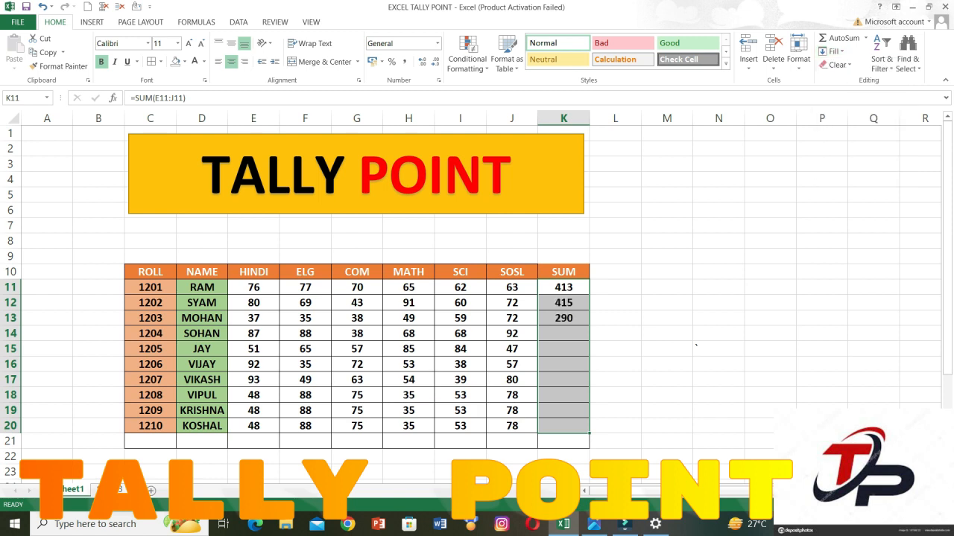
pyautogui.hotkey('ctrl', 'z')
# Total the HINDI marks E11:E20 in E21 with AutoSum.
pyautogui.moveTo(253, 287); pyautogui.dragTo(253, 442)
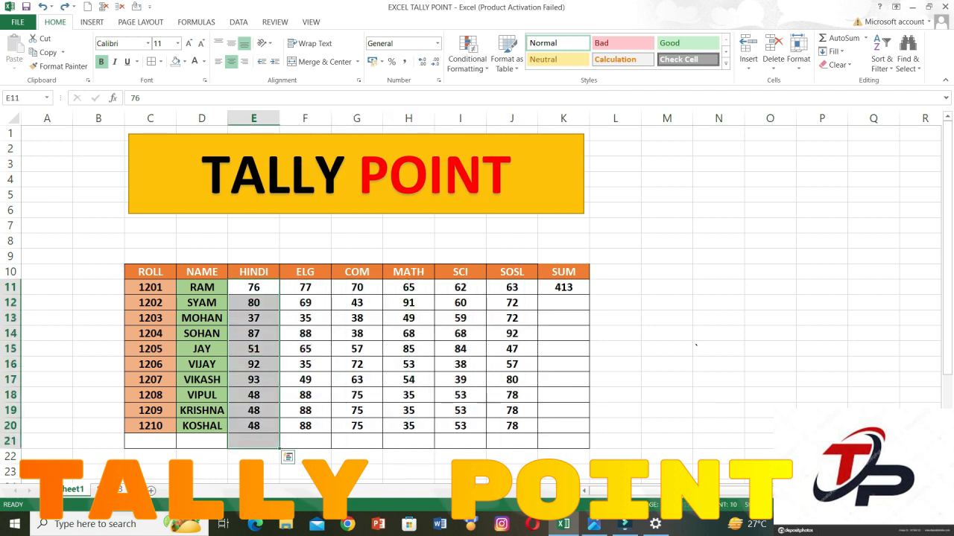
pyautogui.hotkey('alt', '=')
# Fill the HINDI total formula from E21 right across to J21, and undo the fill.
pyautogui.moveTo(254, 441); pyautogui.dragTo(512, 441)
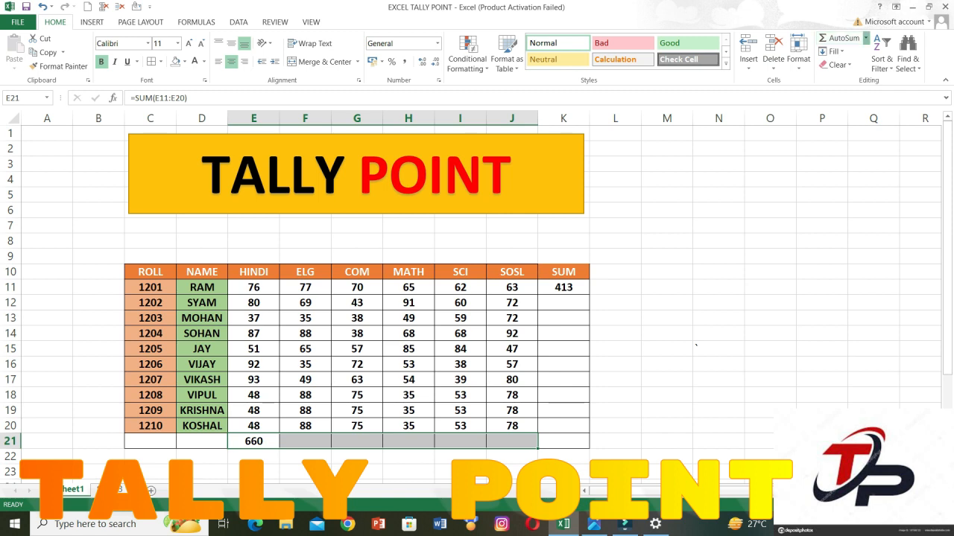
pyautogui.click(865, 38)
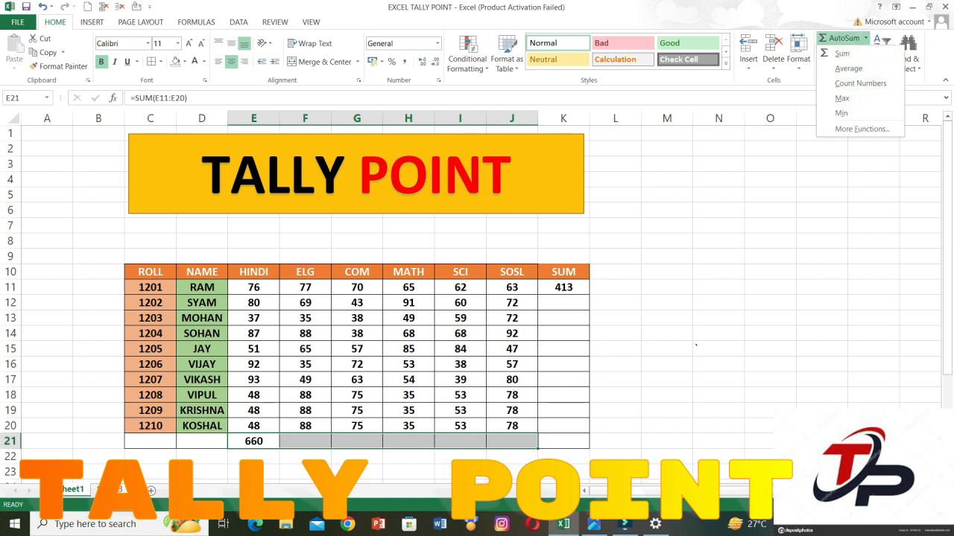
pyautogui.click(866, 38)
pyautogui.click(831, 52)
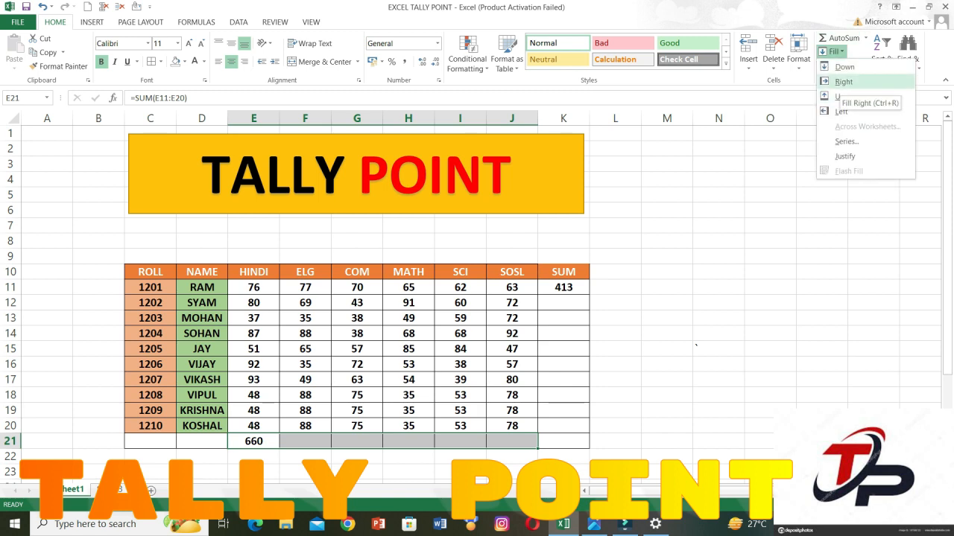
pyautogui.click(844, 82)
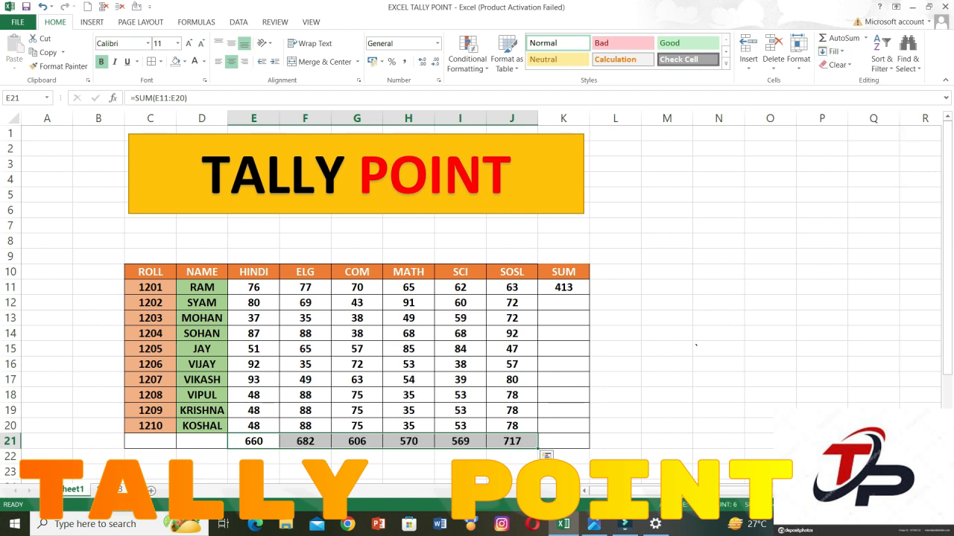
pyautogui.press('Delete')
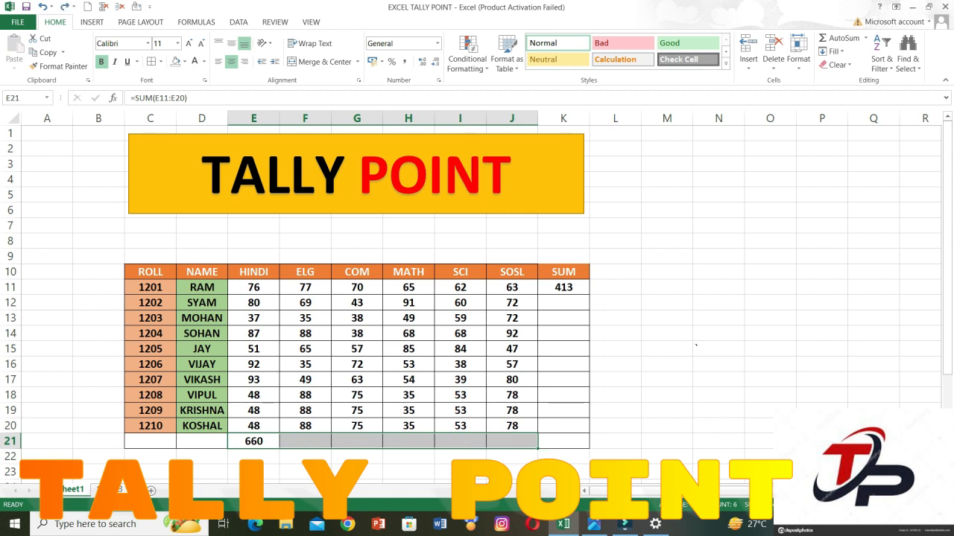
pyautogui.click(563, 395)
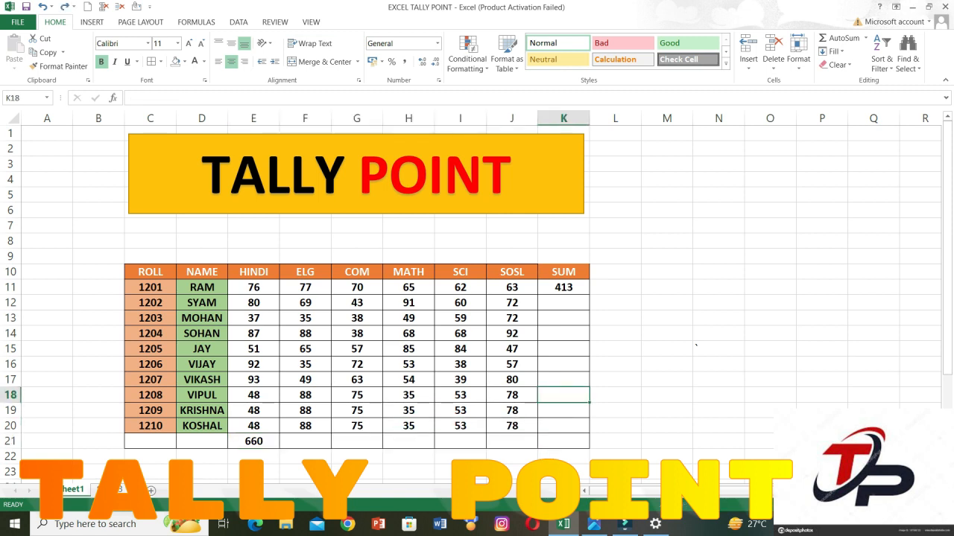
pyautogui.click(718, 318)
pyautogui.click(563, 426)
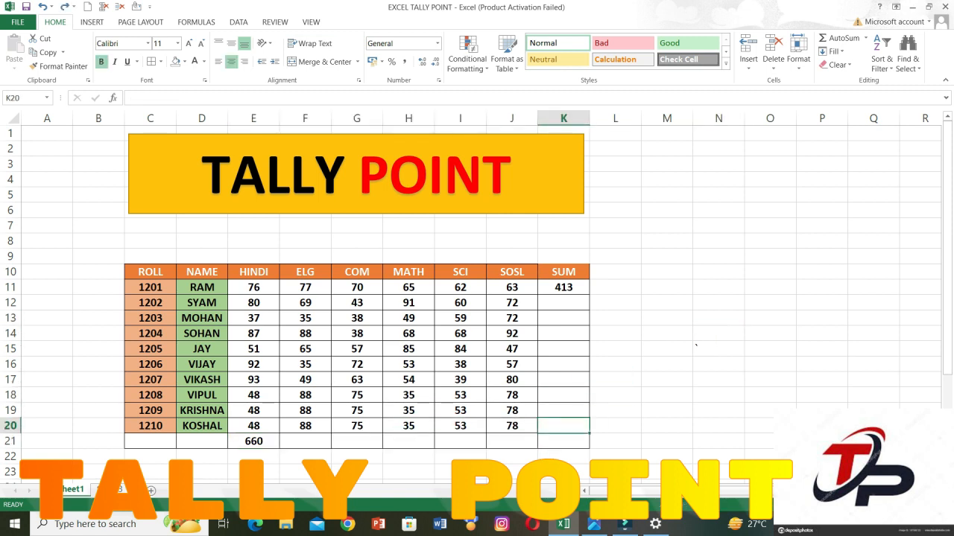
# Total the marks E20:J20 in K20 with AutoSum, and fill the formula up through K12.
pyautogui.moveTo(254, 426); pyautogui.dragTo(566, 426)
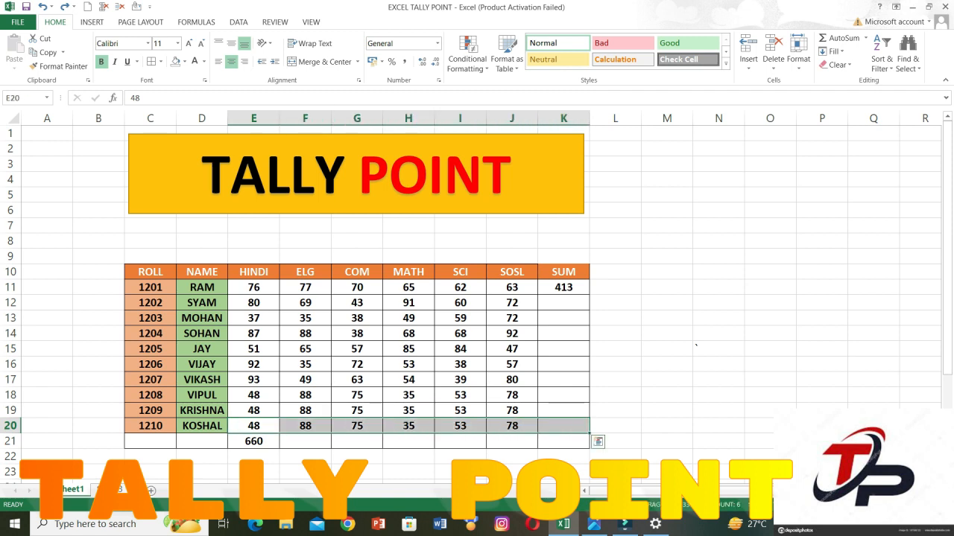
pyautogui.hotkey('alt', '=')
pyautogui.click(564, 425)
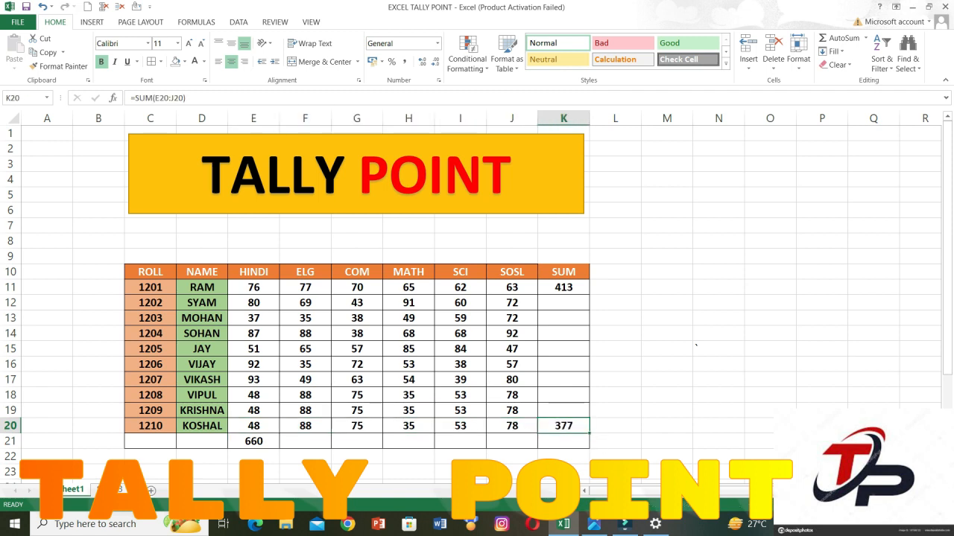
pyautogui.moveTo(564, 426); pyautogui.dragTo(563, 303)
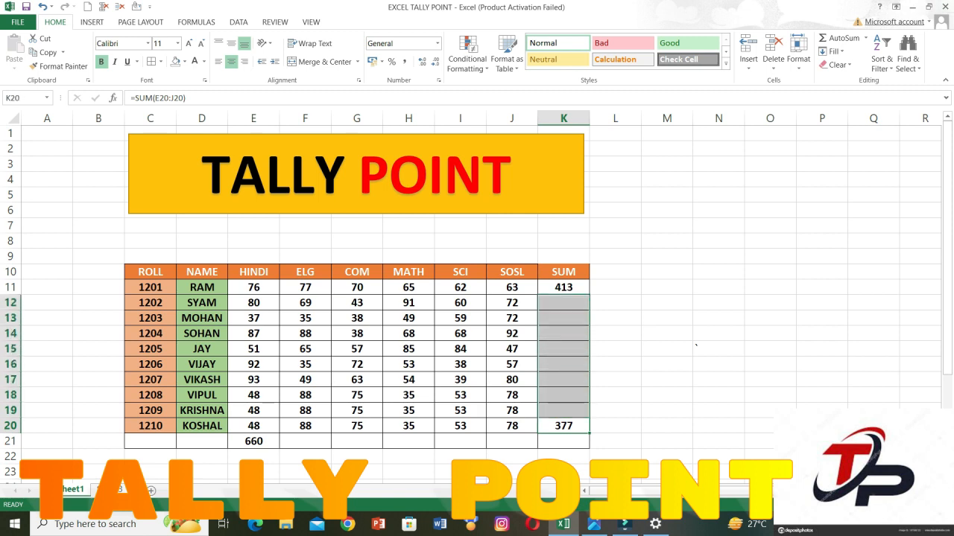
pyautogui.click(833, 52)
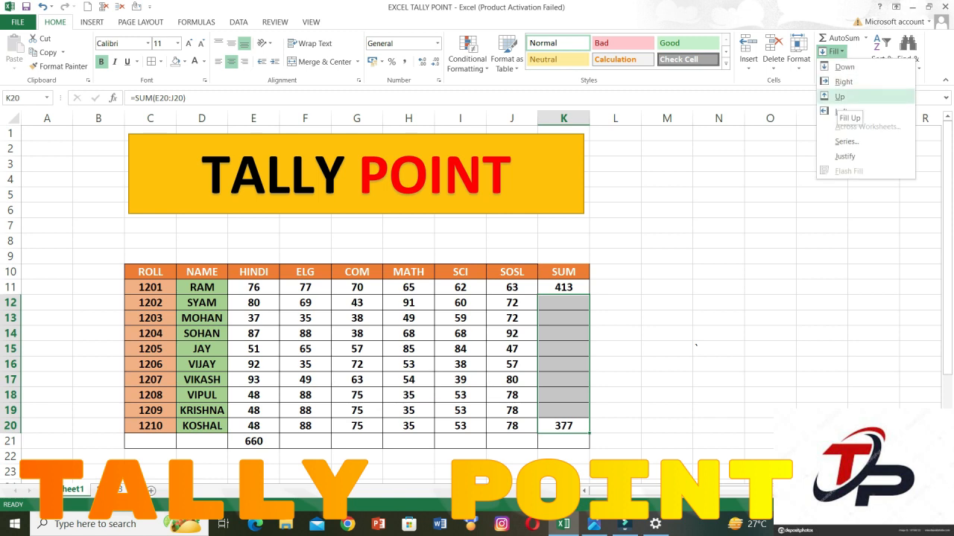
pyautogui.click(837, 98)
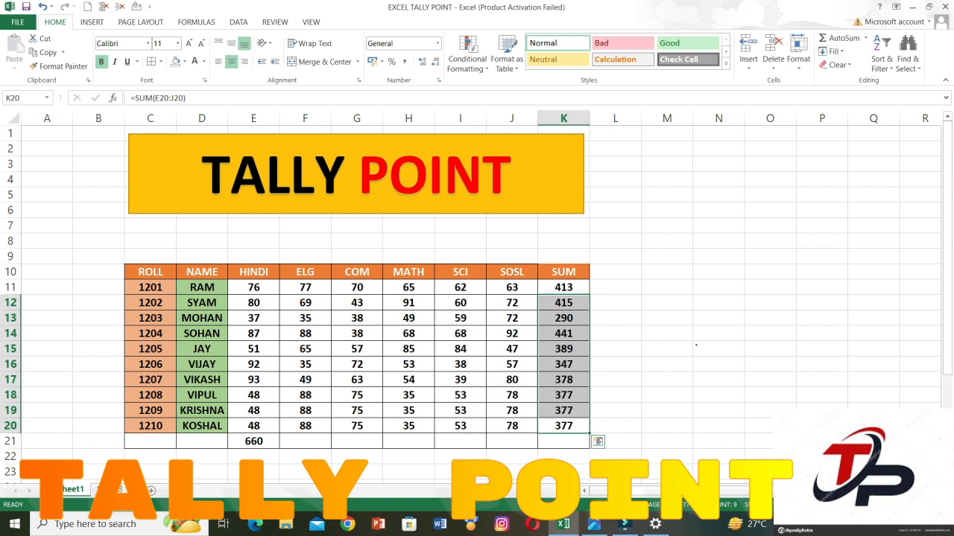
# Total the SOSL marks J11:J20 in J21 with AutoSum, and fill the formula left to F21.
pyautogui.click(512, 441)
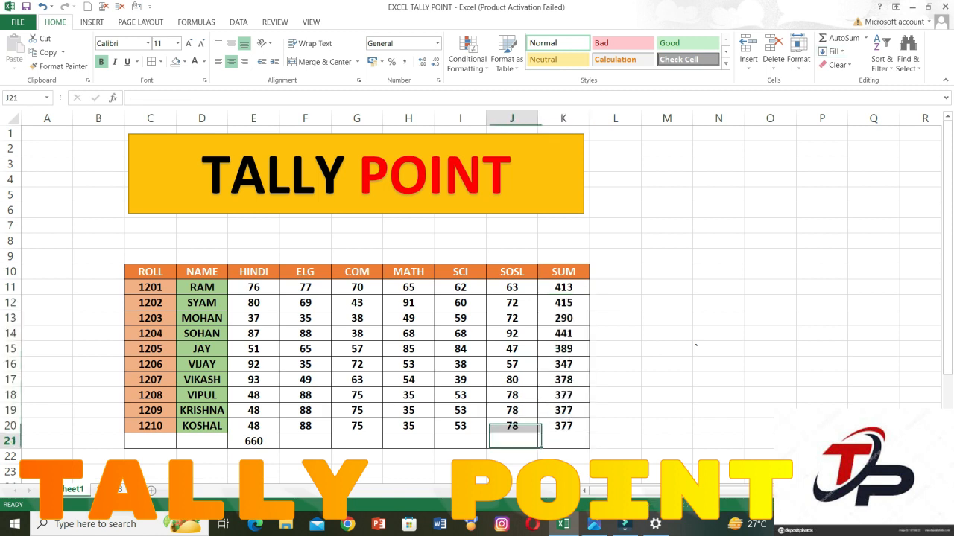
pyautogui.hotkey('alt', '=')
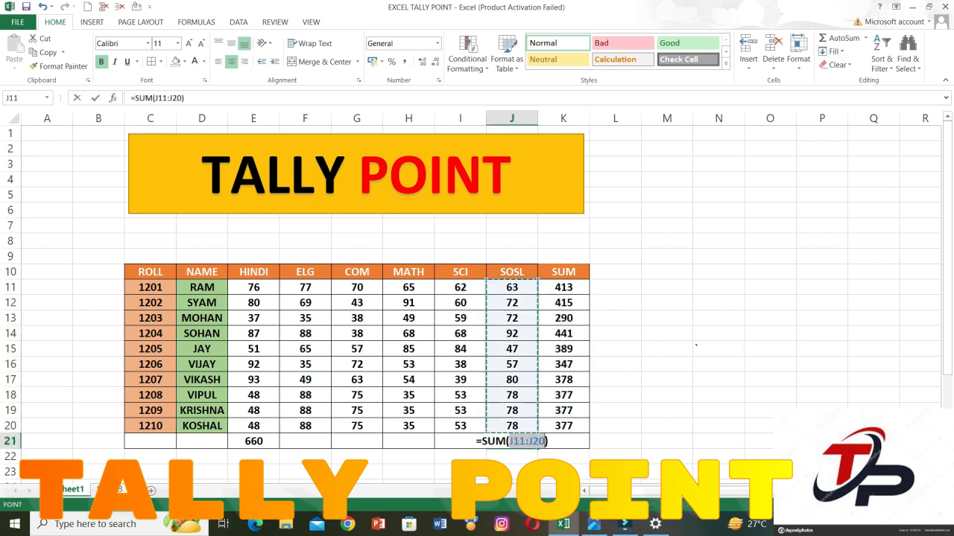
pyautogui.press('Return')
pyautogui.moveTo(511, 441); pyautogui.dragTo(304, 441)
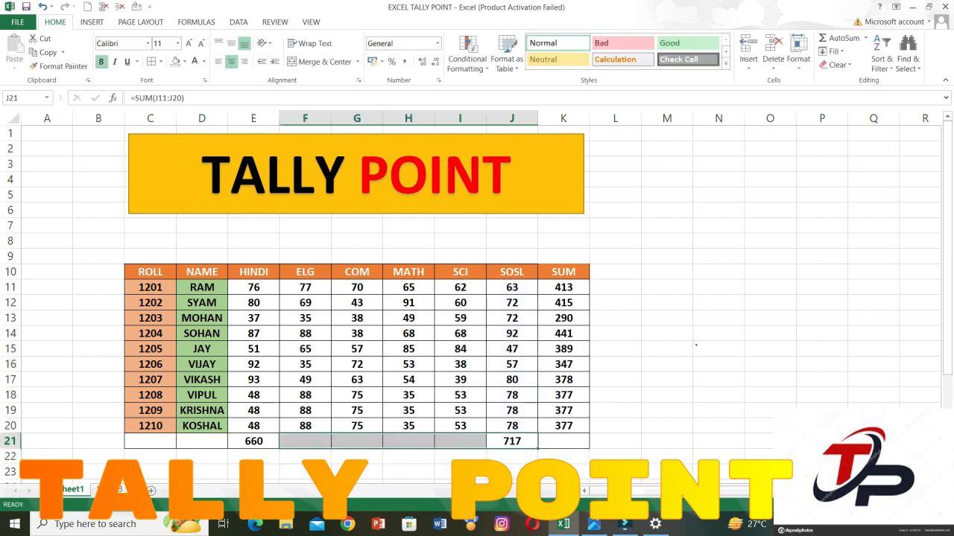
pyautogui.click(833, 50)
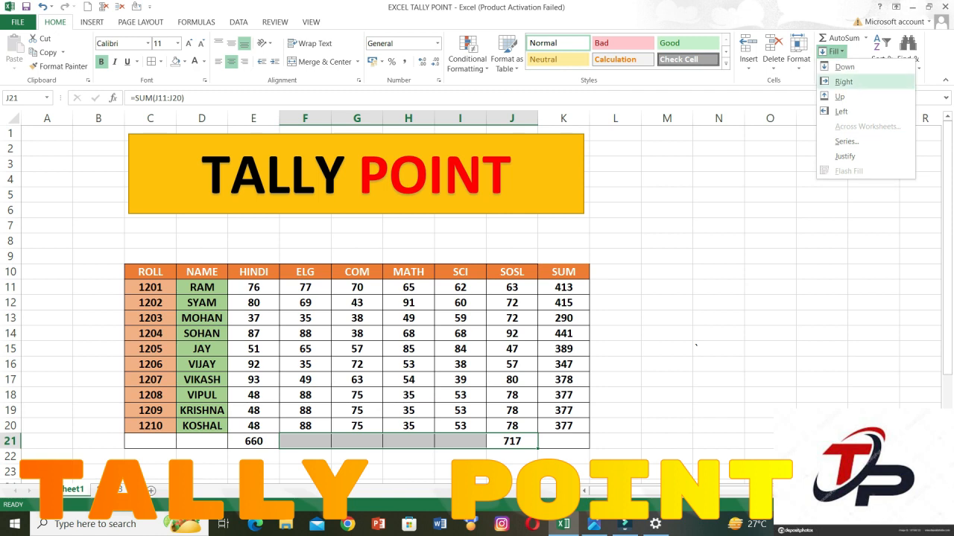
pyautogui.click(841, 111)
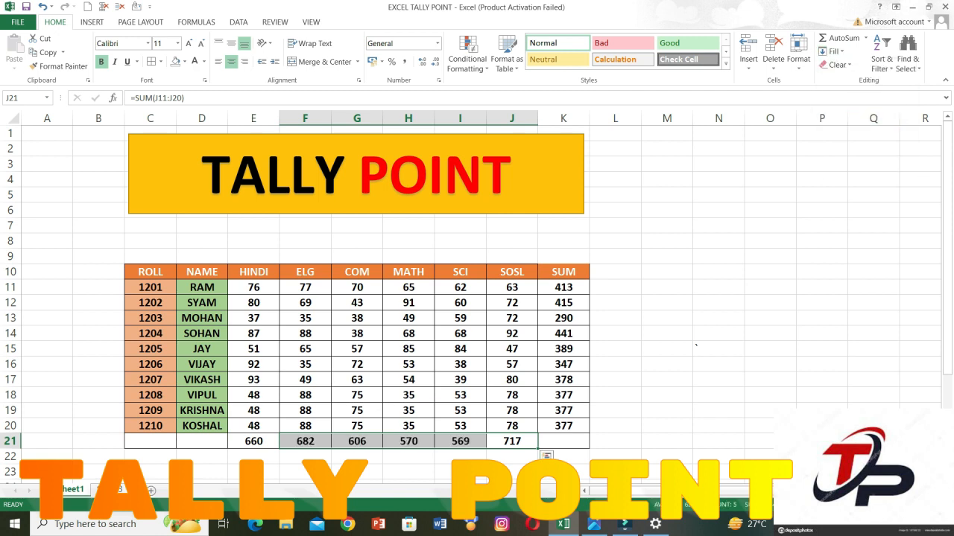
# Clear the subject totals in E21:J21.
pyautogui.click(832, 50)
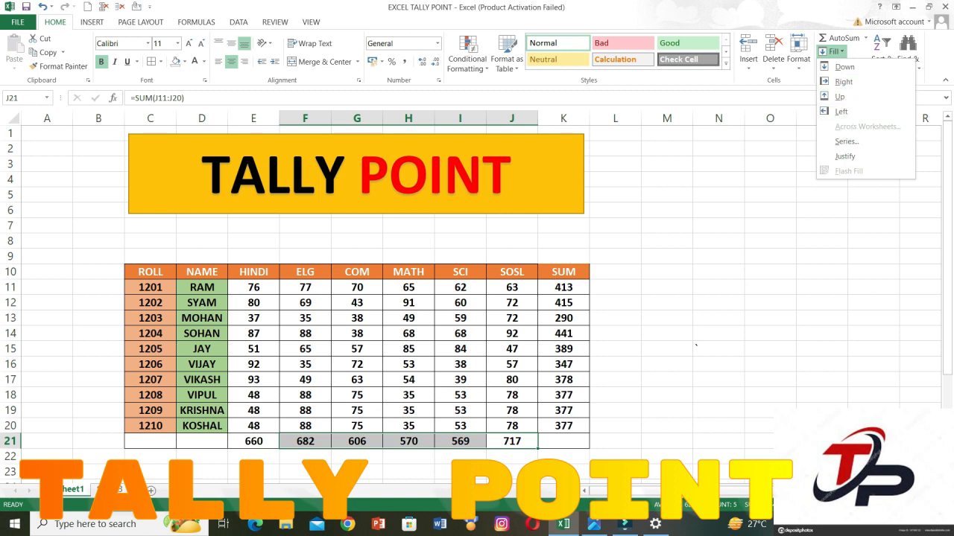
pyautogui.press('Escape')
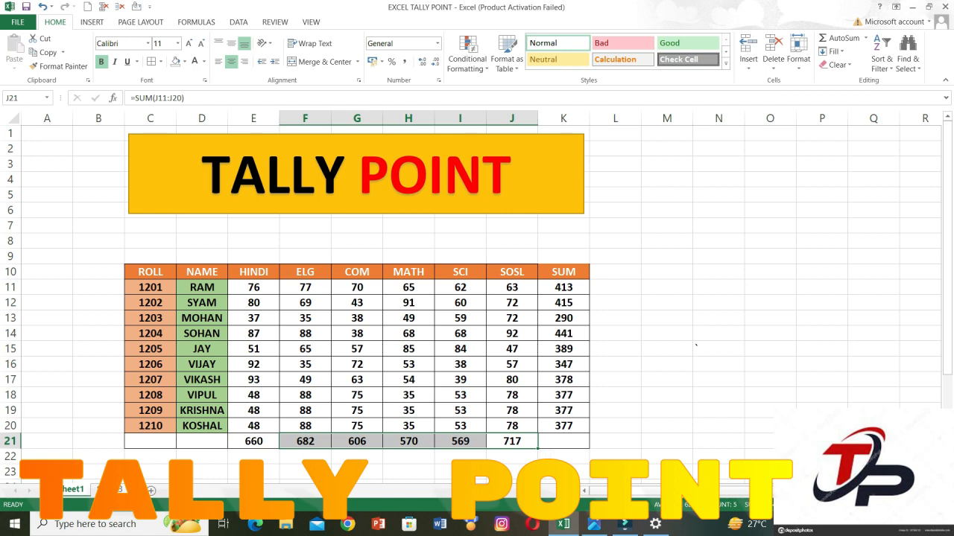
pyautogui.moveTo(253, 441); pyautogui.dragTo(512, 440)
pyautogui.press('Delete')
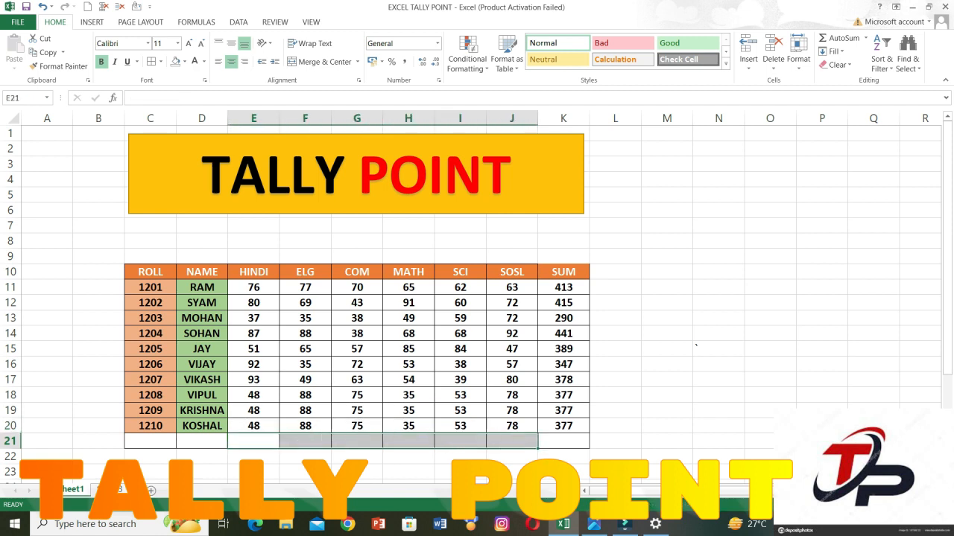
# Add three blank worksheets to the workbook and return to Sheet1.
pyautogui.click(356, 395)
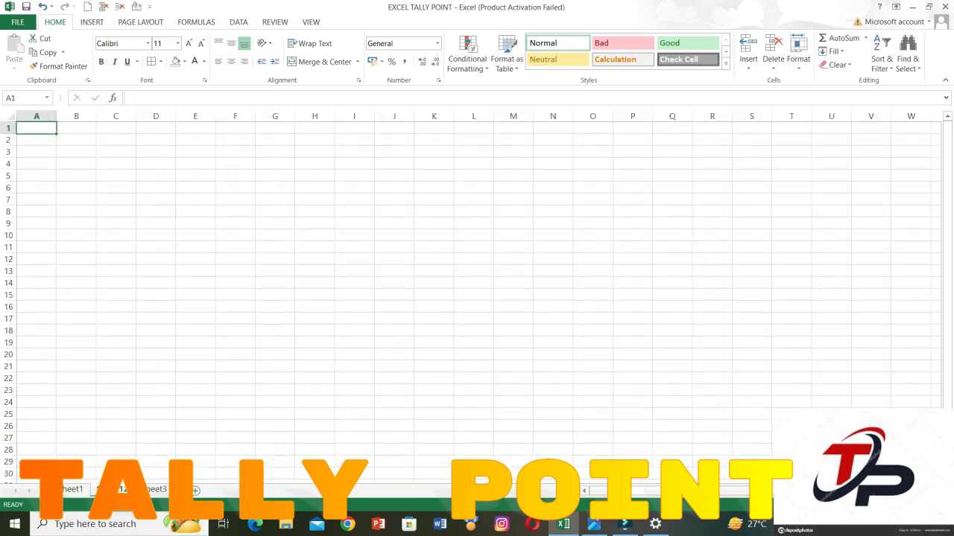
pyautogui.click(196, 491)
pyautogui.click(73, 490)
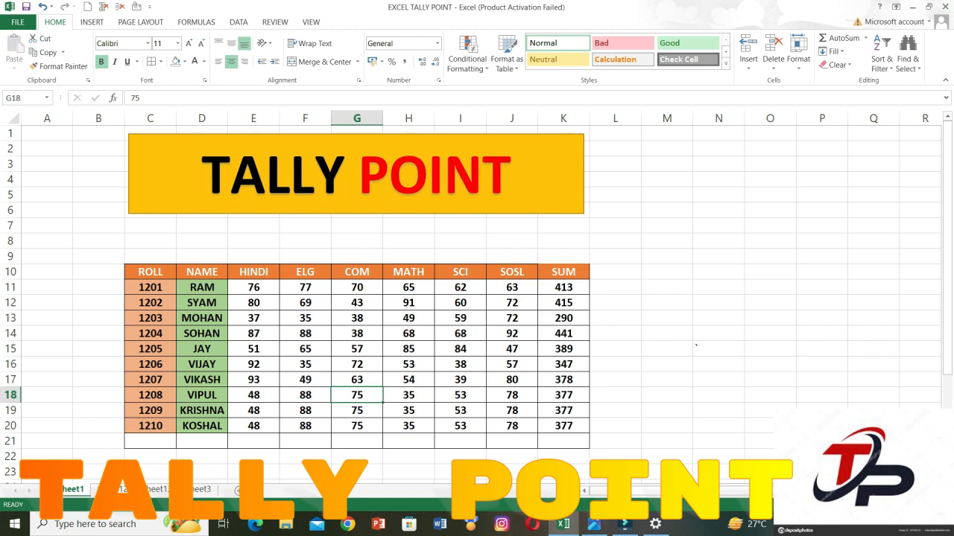
pyautogui.click(831, 51)
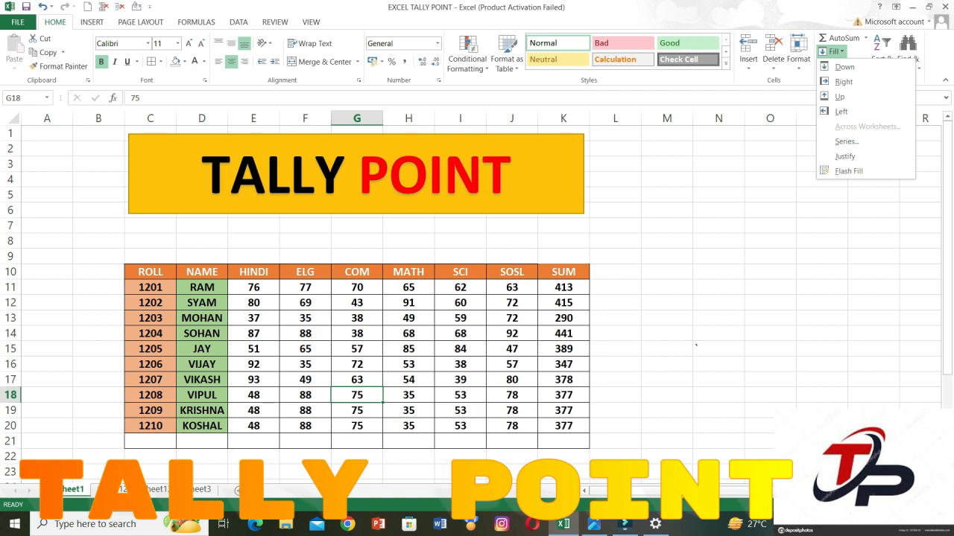
pyautogui.press('Escape')
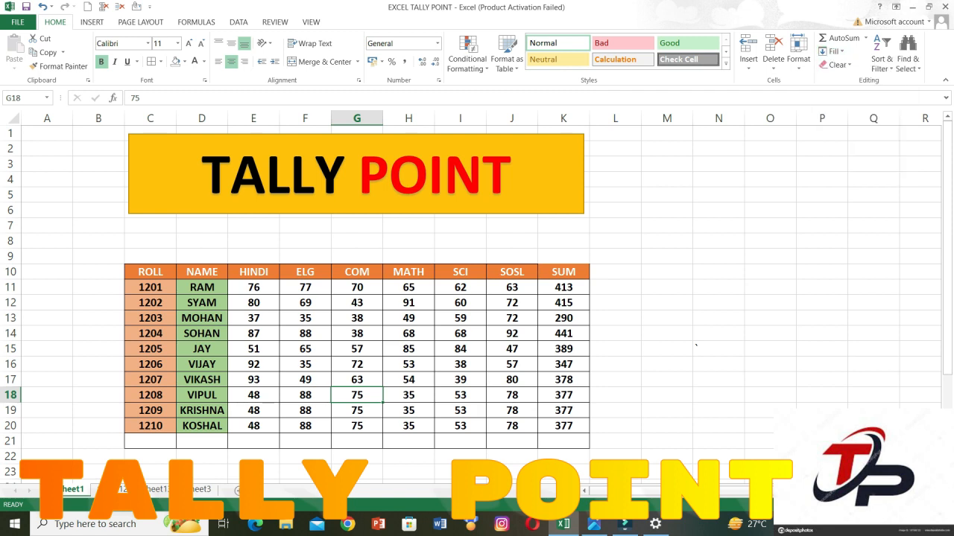
pyautogui.click(476, 475)
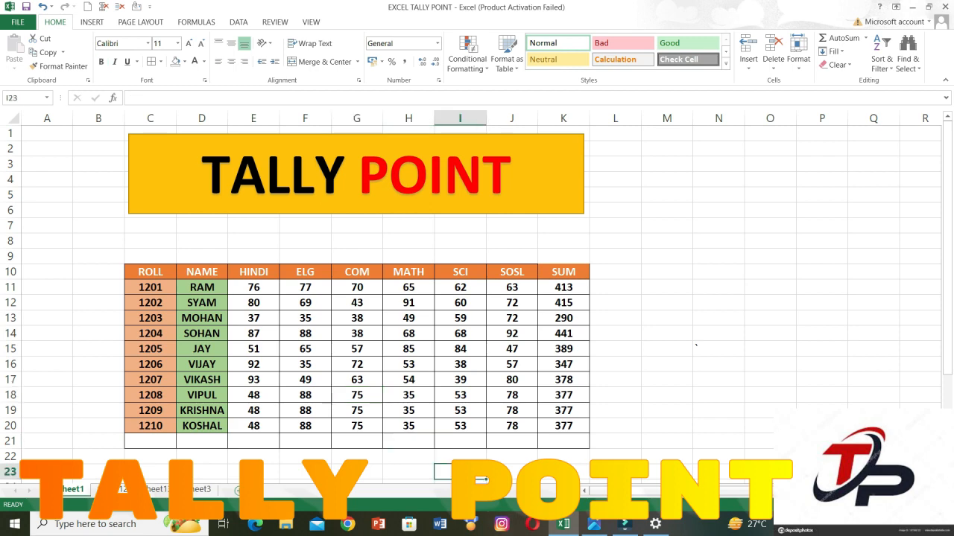
pyautogui.click(121, 488)
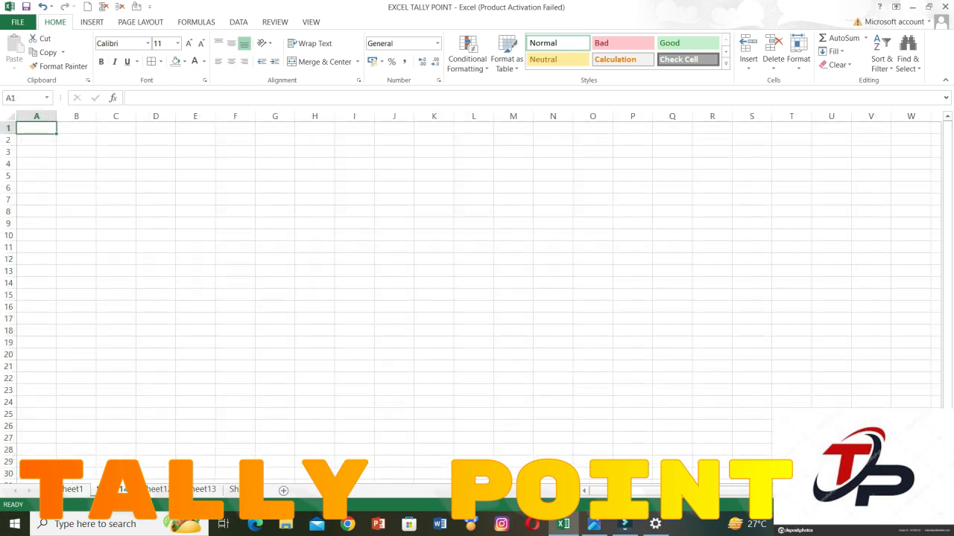
pyautogui.click(73, 489)
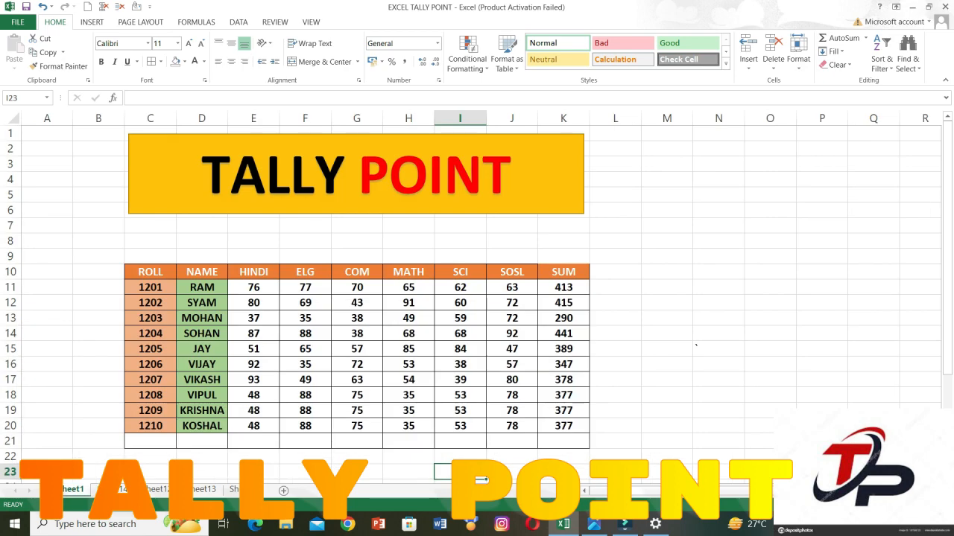
# Group all worksheets with Sheet1 and fill the marks table C10:K20 across them using the All option.
pyautogui.moveTo(150, 271)
pyautogui.mouseDown()
pyautogui.moveTo(254, 287)
pyautogui.moveTo(563, 395)
pyautogui.moveTo(563, 425)
pyautogui.mouseUp()
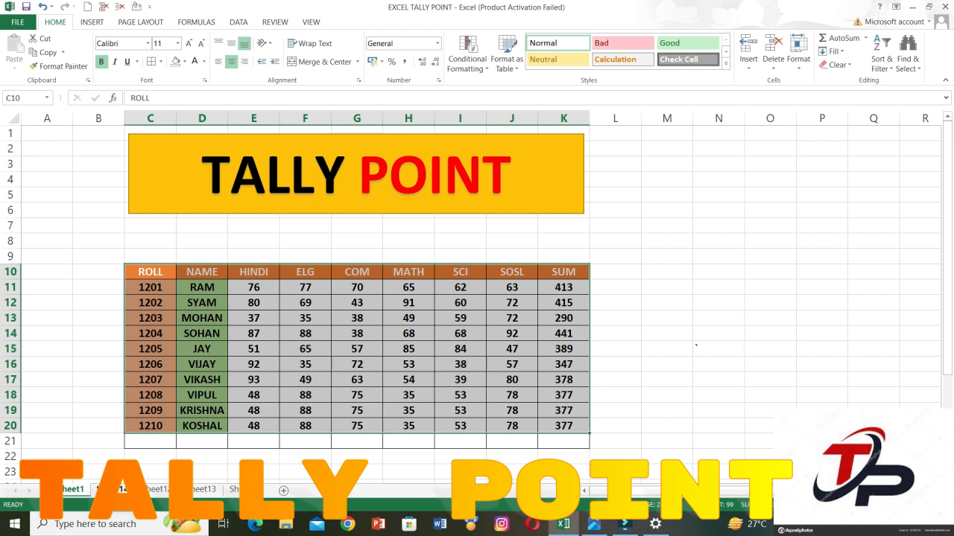
pyautogui.keyDown('ctrl'); pyautogui.click(121, 490); pyautogui.keyUp('ctrl')
pyautogui.keyDown('ctrl'); pyautogui.click(158, 490); pyautogui.keyUp('ctrl')
pyautogui.keyDown('ctrl'); pyautogui.click(204, 489); pyautogui.keyUp('ctrl')
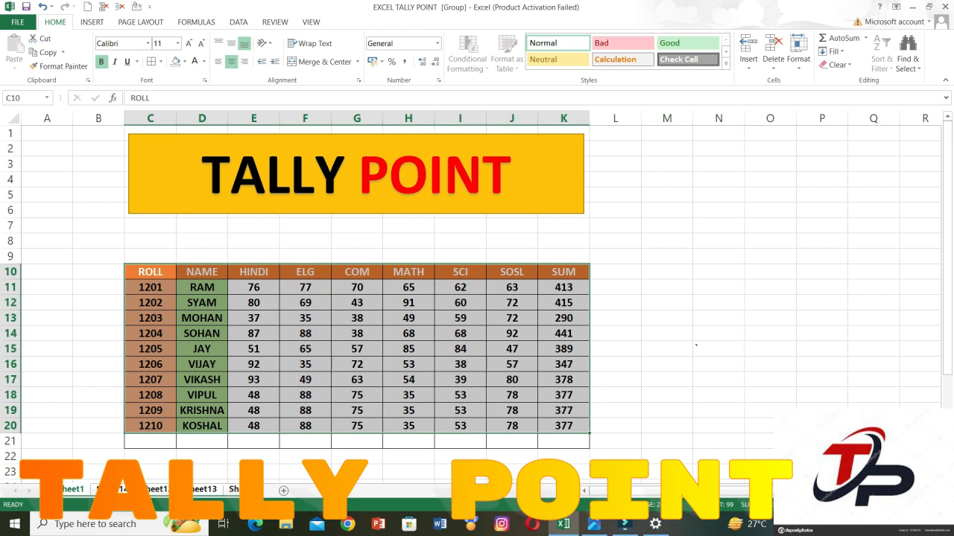
pyautogui.click(833, 52)
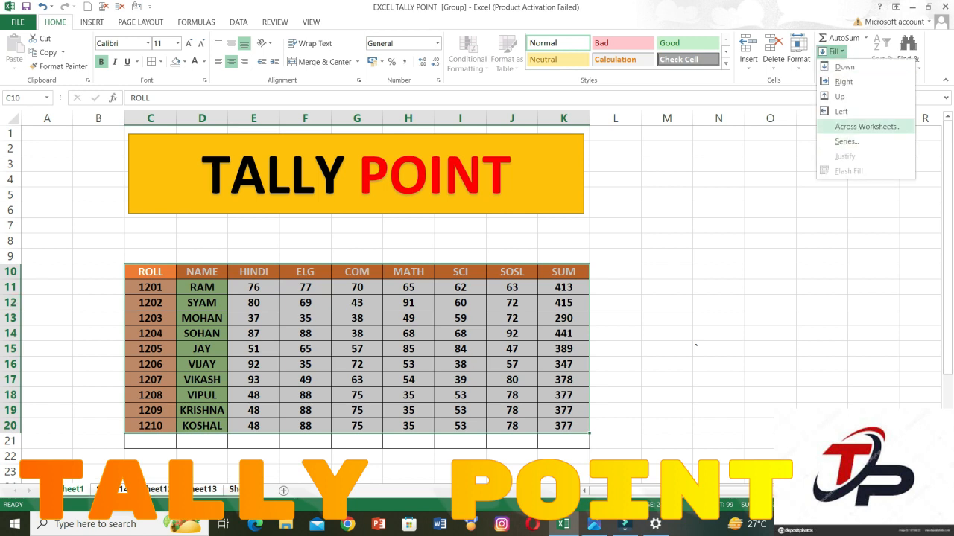
pyautogui.click(867, 127)
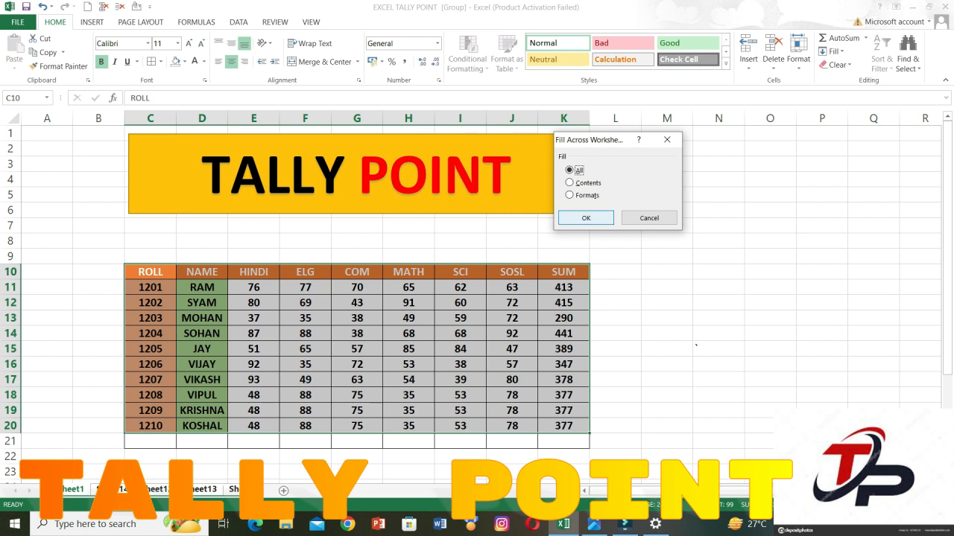
pyautogui.click(585, 218)
pyautogui.click(306, 364)
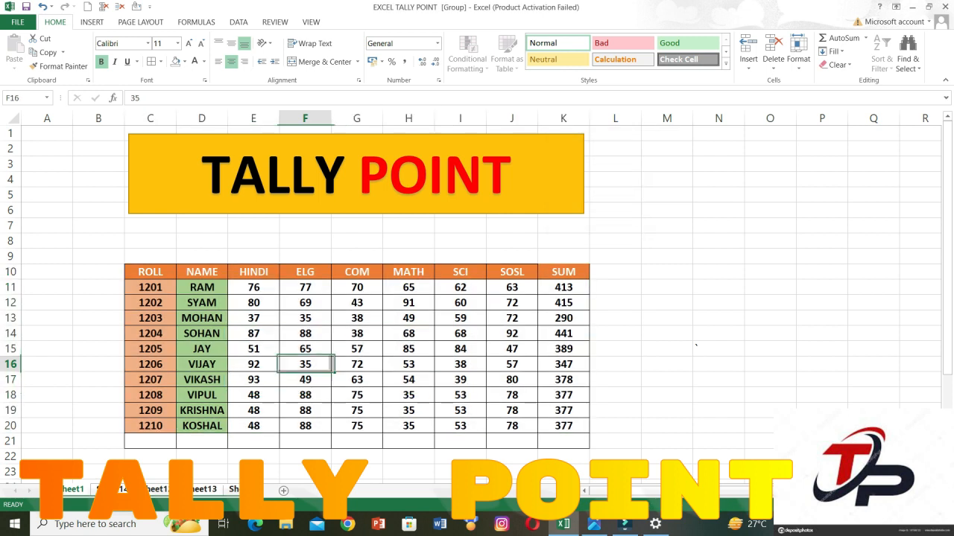
# Check the other worksheets for the copied marks table, and return to Sheet1.
pyautogui.click(156, 489)
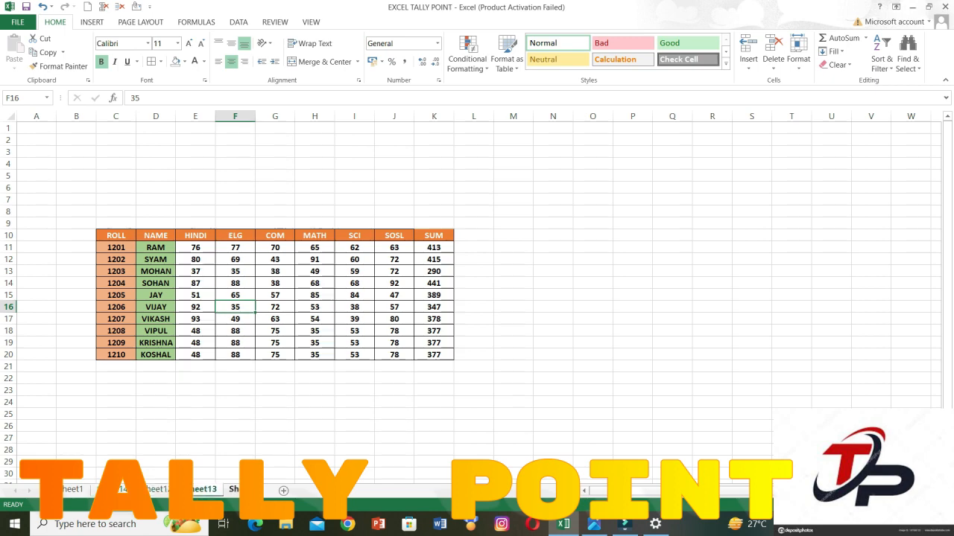
pyautogui.click(235, 490)
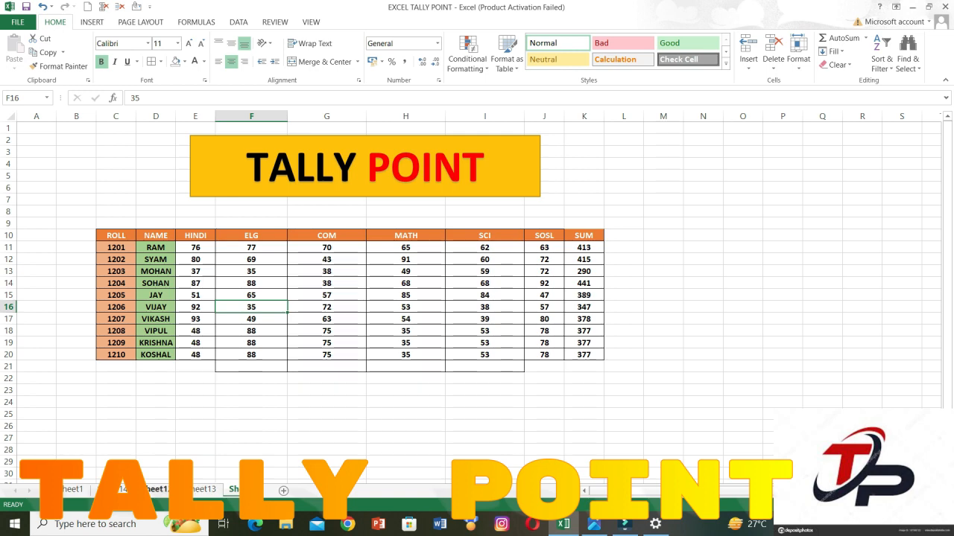
pyautogui.click(157, 490)
pyautogui.click(115, 490)
pyautogui.click(121, 489)
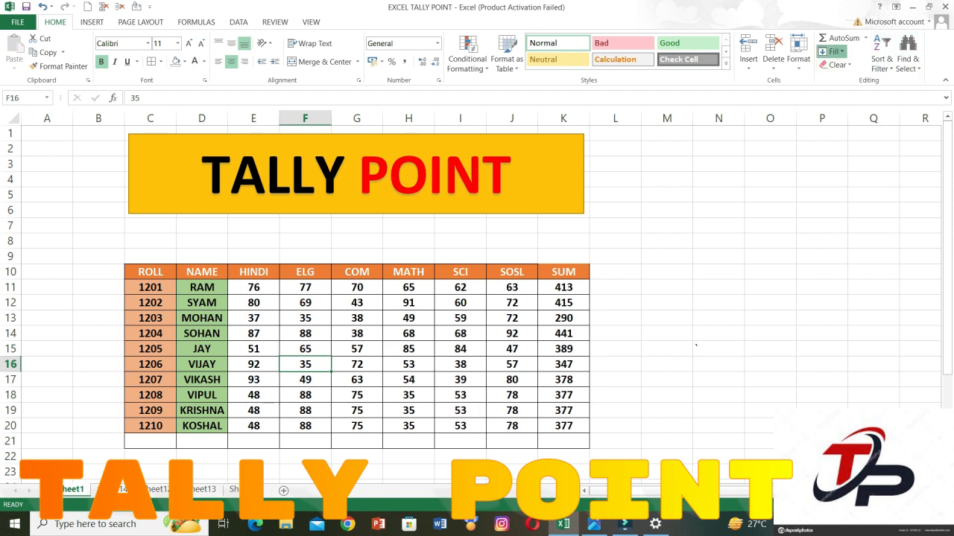
# Insert a new blank worksheet after Sheet1.
pyautogui.click(829, 51)
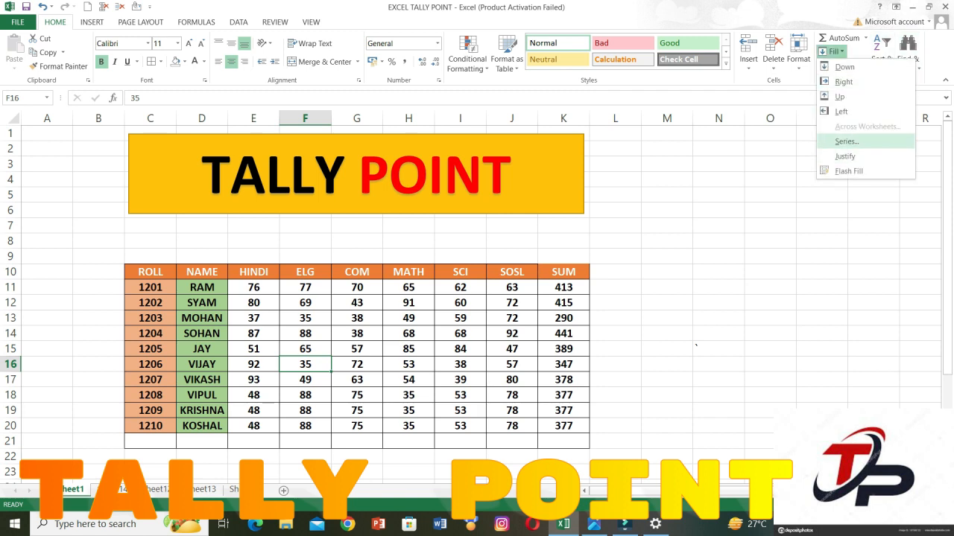
pyautogui.press('Escape')
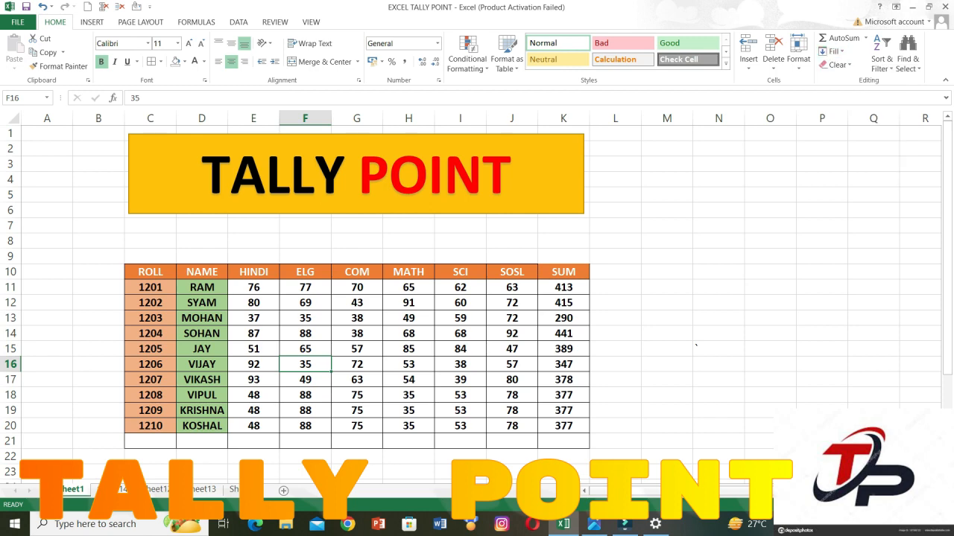
pyautogui.click(283, 491)
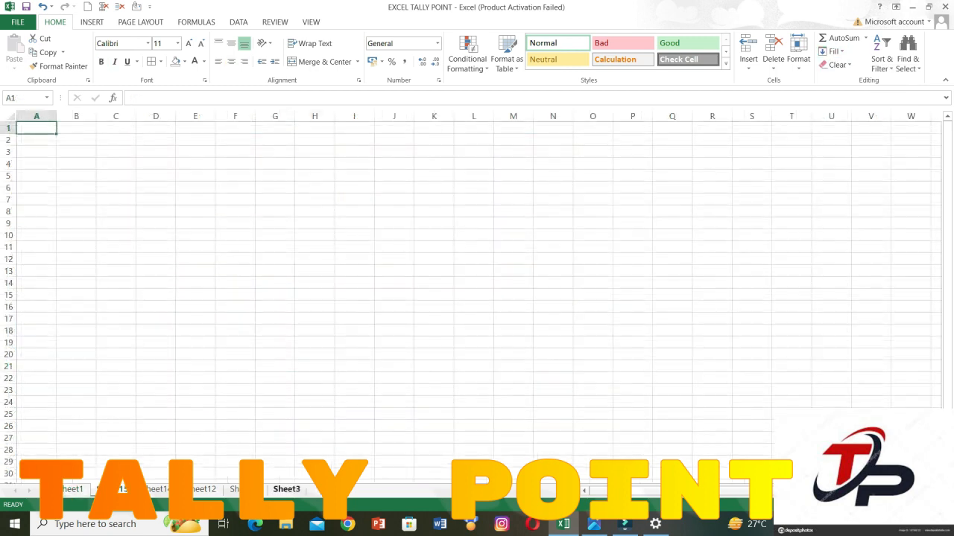
pyautogui.click(314, 259)
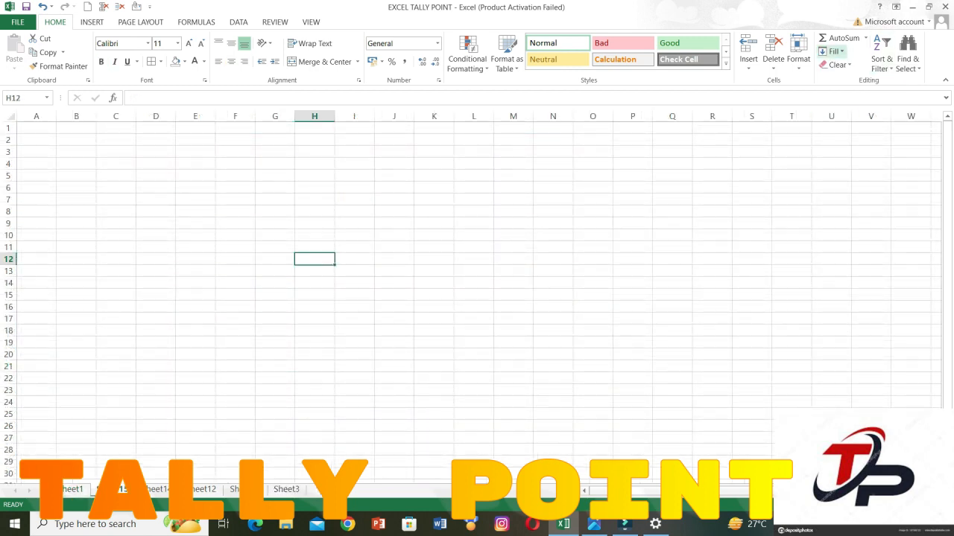
pyautogui.click(834, 51)
pyautogui.click(847, 141)
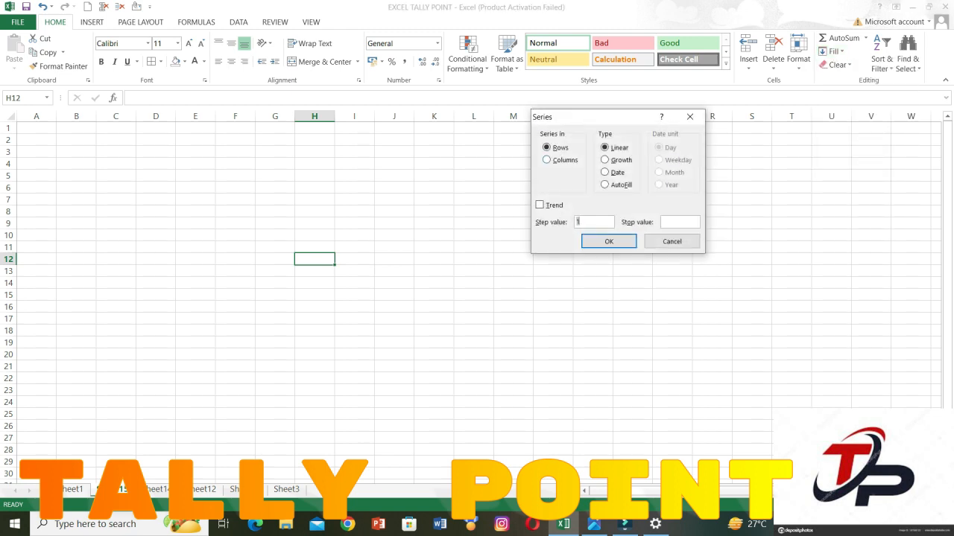
pyautogui.click(672, 241)
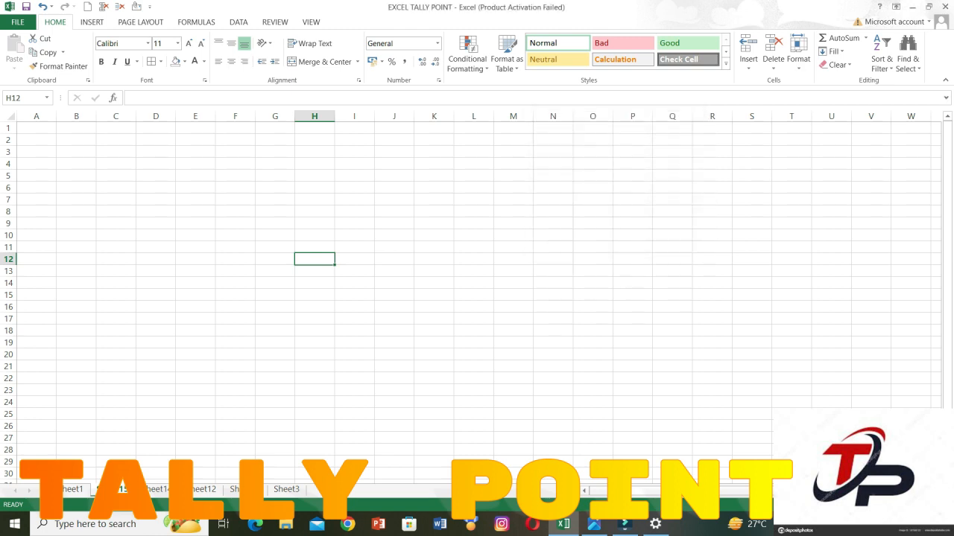
# Enter the value 1 in cell H6 of the new blank worksheet.
pyautogui.moveTo(314, 187); pyautogui.dragTo(313, 307)
pyautogui.click(313, 188)
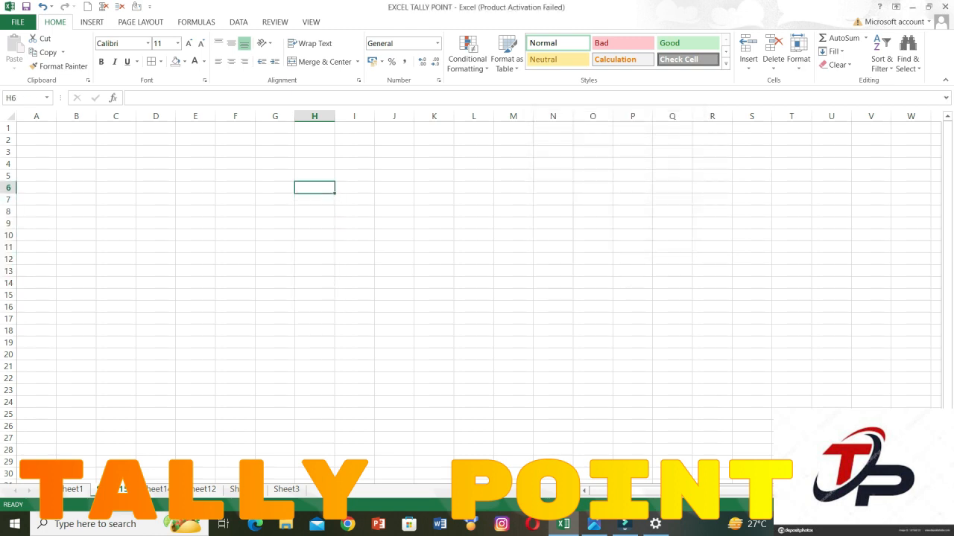
pyautogui.write('1')
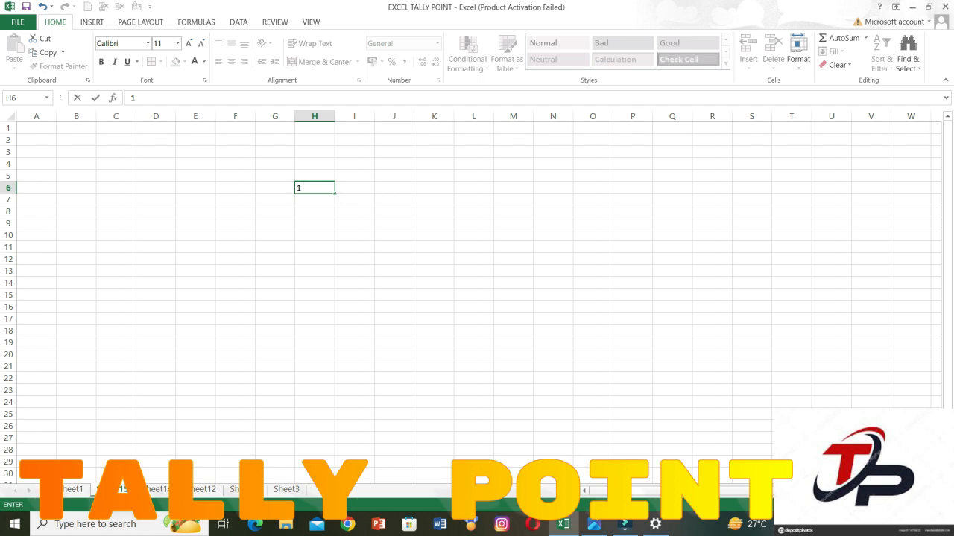
pyautogui.press('F2')
pyautogui.click(314, 224)
pyautogui.click(314, 188)
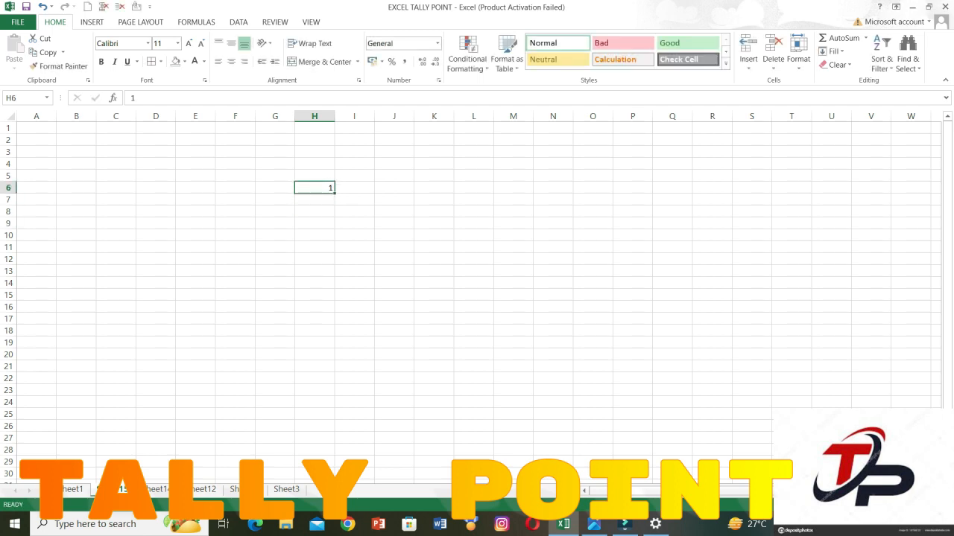
# Fill H6:H20 with a linear column series using step value 1 and stop value 10.
pyautogui.scroll(2, 477, 298)
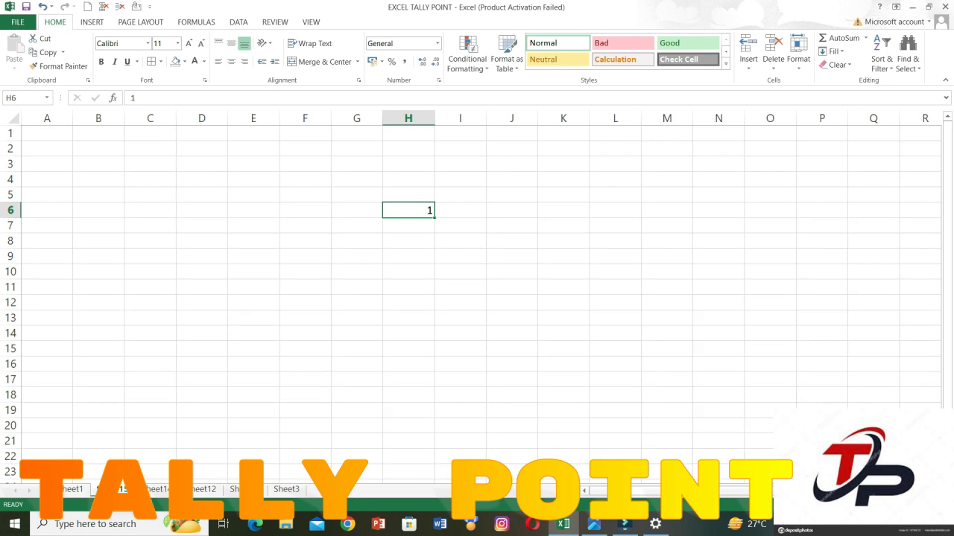
pyautogui.moveTo(408, 210); pyautogui.dragTo(408, 426)
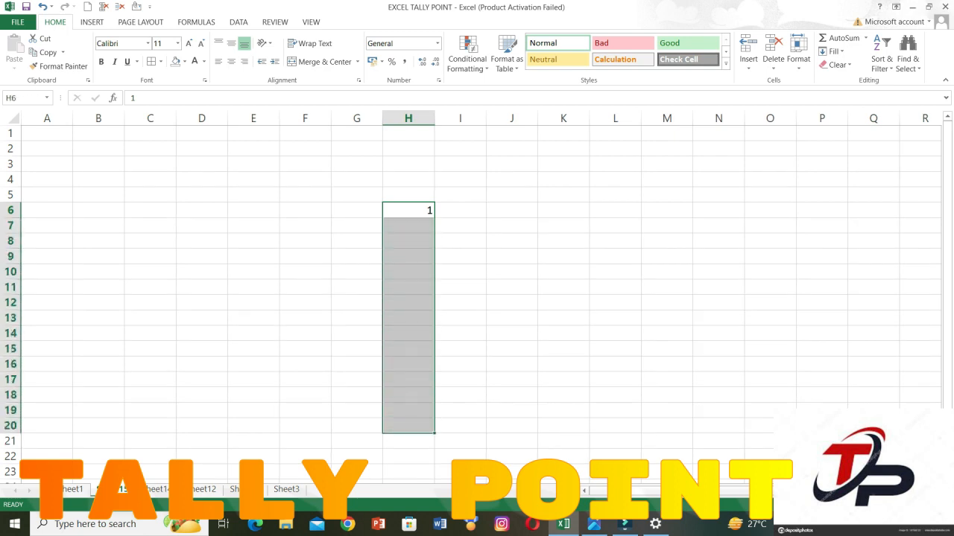
pyautogui.click(833, 52)
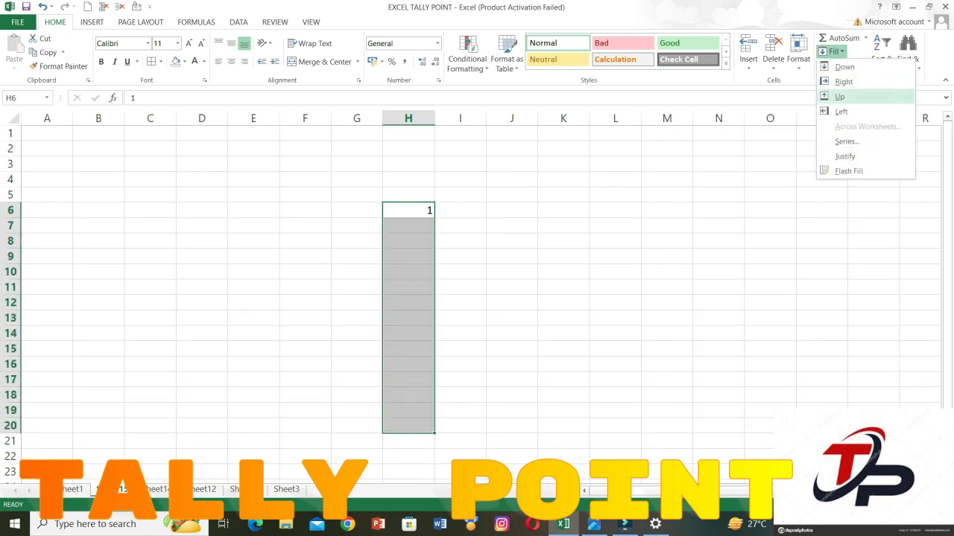
pyautogui.click(846, 140)
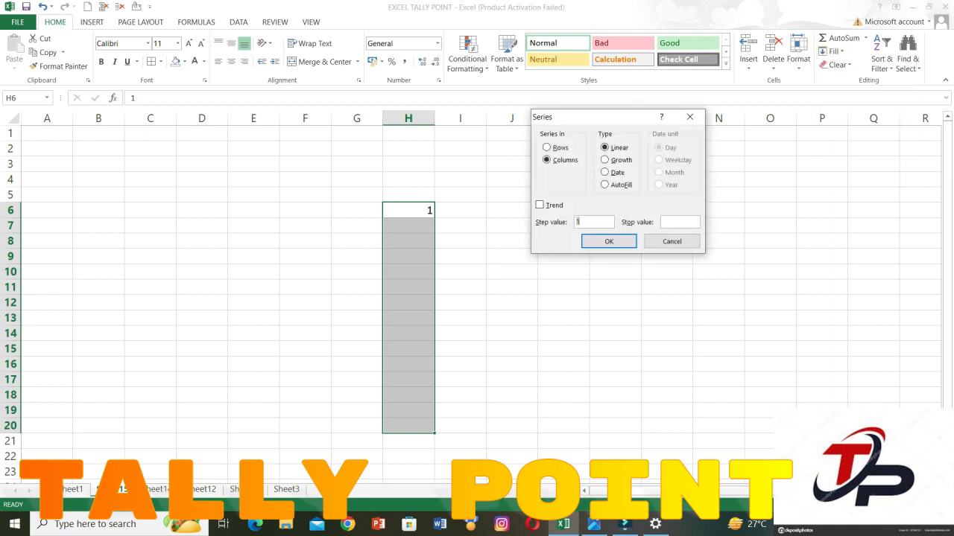
pyautogui.press('Tab')
pyautogui.write('10')
pyautogui.press('Return')
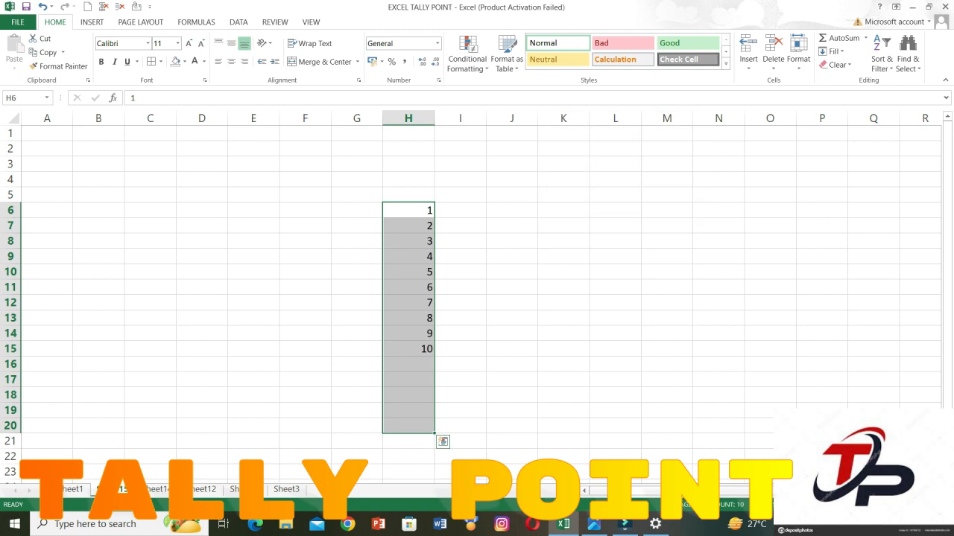
# Try to fill H6:Q6 with a linear row series using step value 1 and stop value 1.
pyautogui.moveTo(408, 210); pyautogui.dragTo(873, 210)
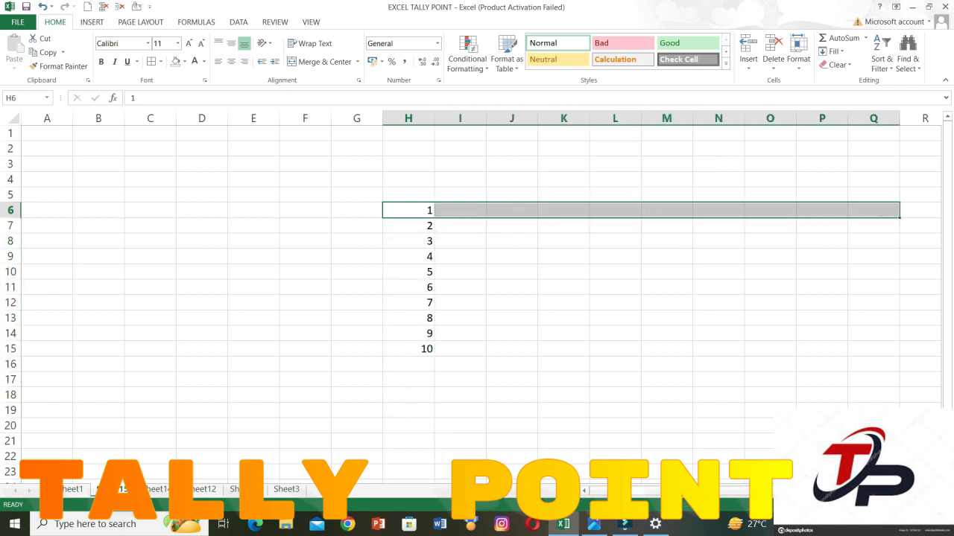
pyautogui.click(832, 51)
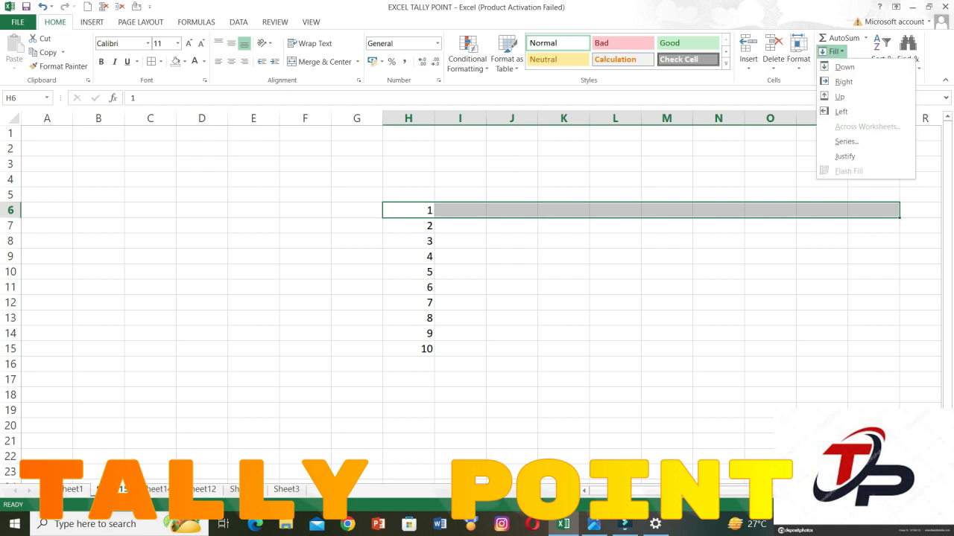
pyautogui.click(846, 141)
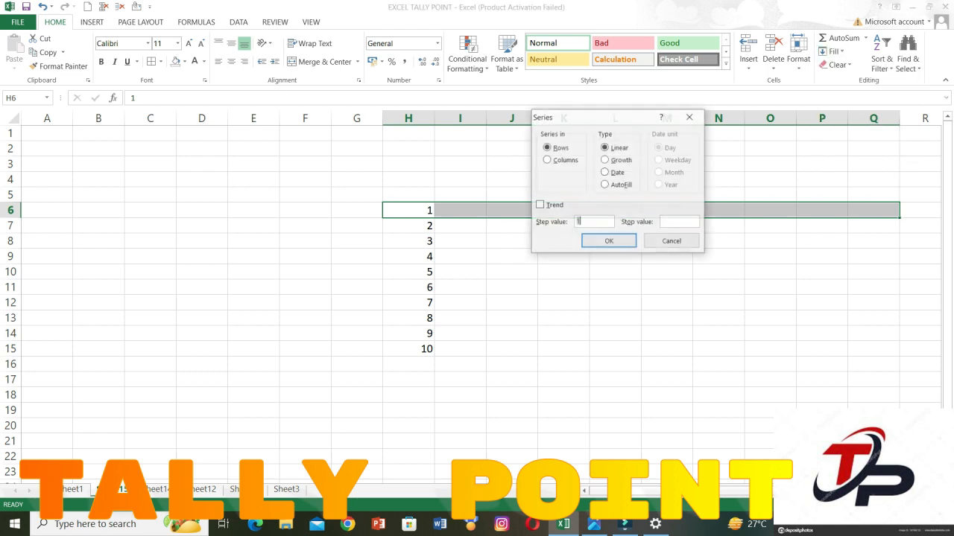
pyautogui.press('Tab')
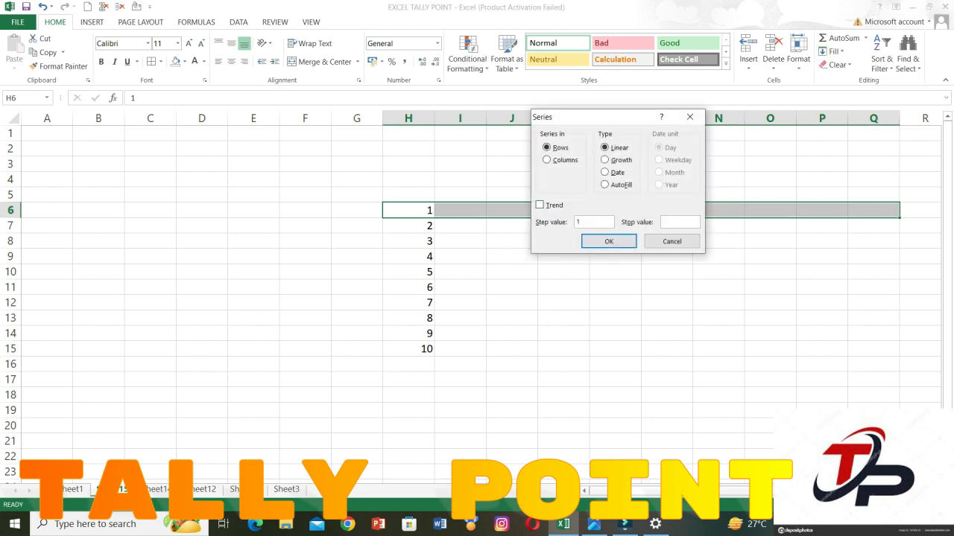
pyautogui.write('1')
pyautogui.press('Return')
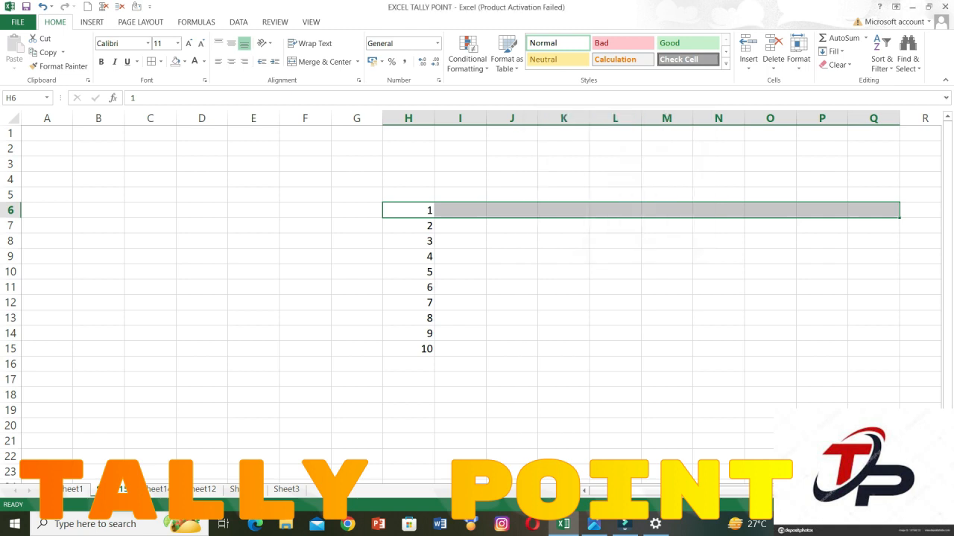
# Fill H6:Q6 with a linear row series using step value 1 and stop value 5.
pyautogui.click(833, 52)
pyautogui.click(847, 141)
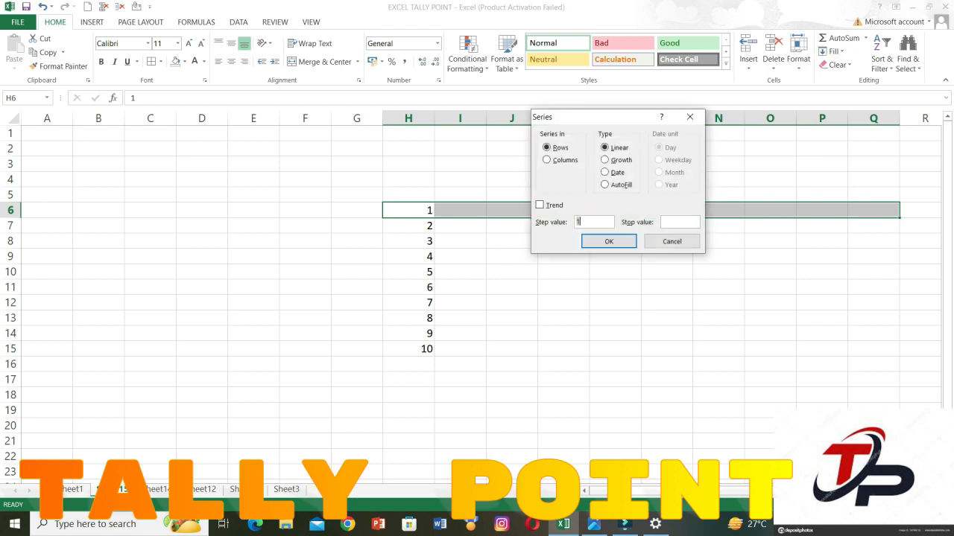
pyautogui.press('Tab')
pyautogui.write('5')
pyautogui.press('Return')
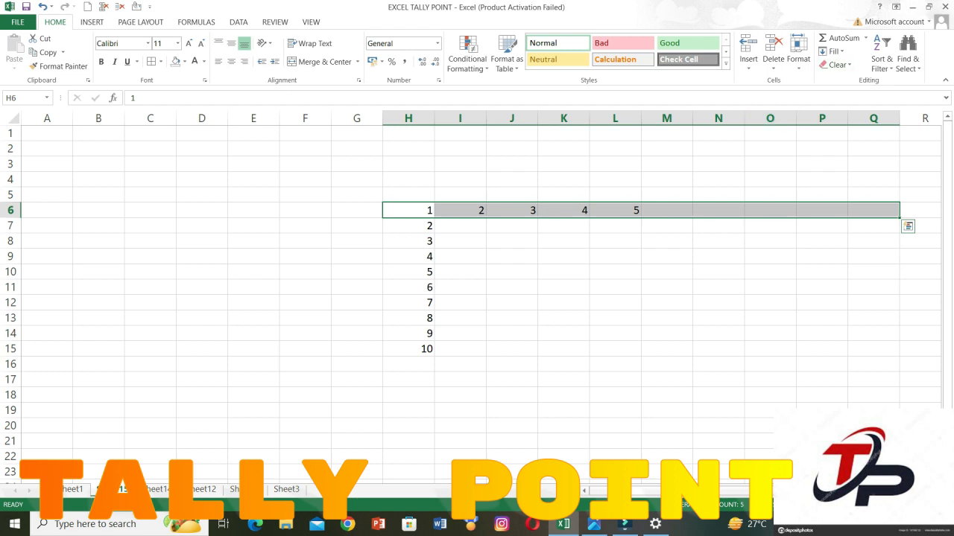
pyautogui.click(833, 52)
pyautogui.click(846, 140)
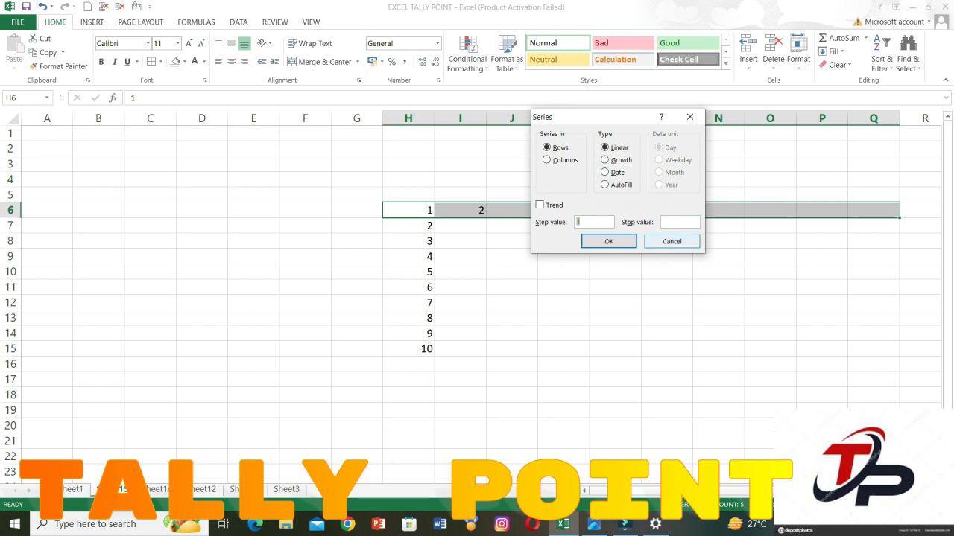
pyautogui.click(672, 241)
pyautogui.click(357, 210)
pyautogui.click(254, 226)
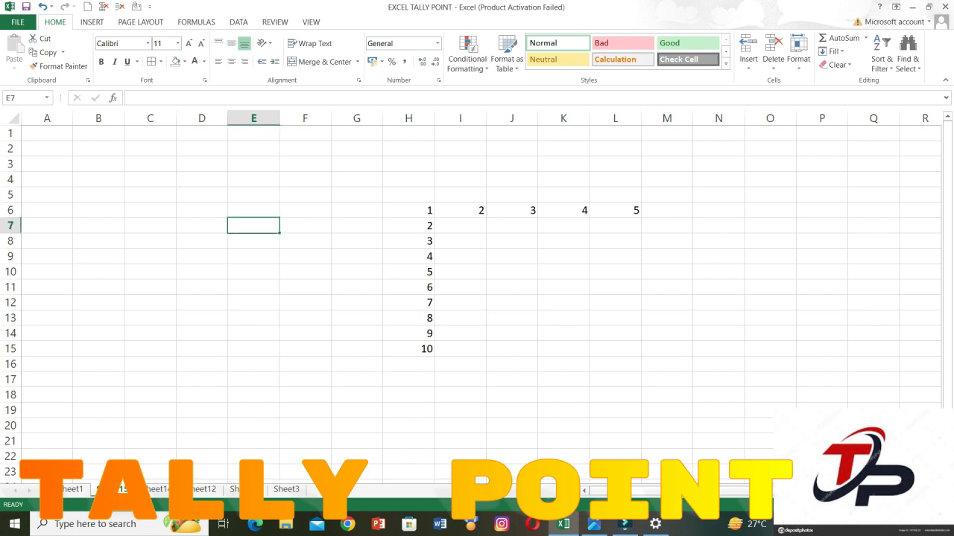
pyautogui.click(253, 211)
# Fill I6:I18 with a growth series in columns using step value 2 and stop value 20.
pyautogui.click(460, 211)
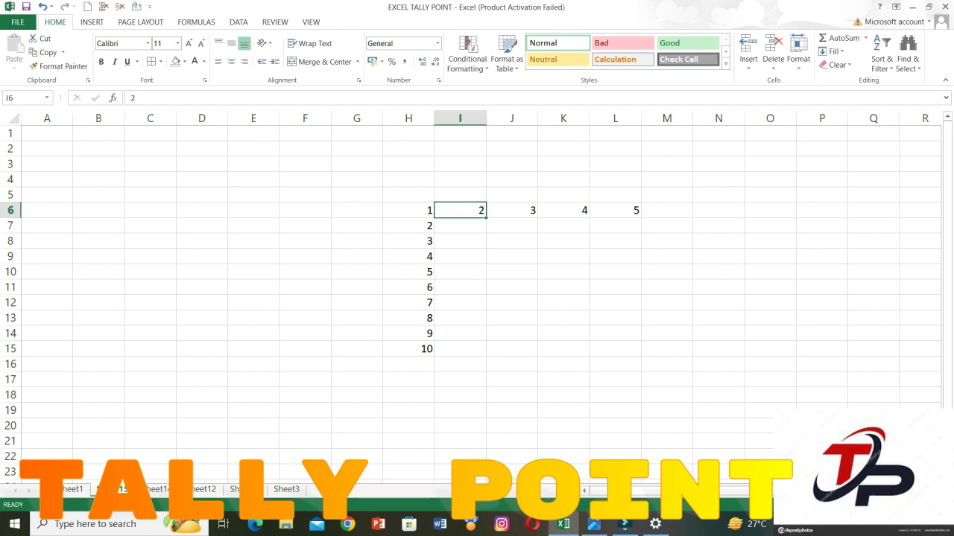
pyautogui.moveTo(461, 211); pyautogui.dragTo(461, 395)
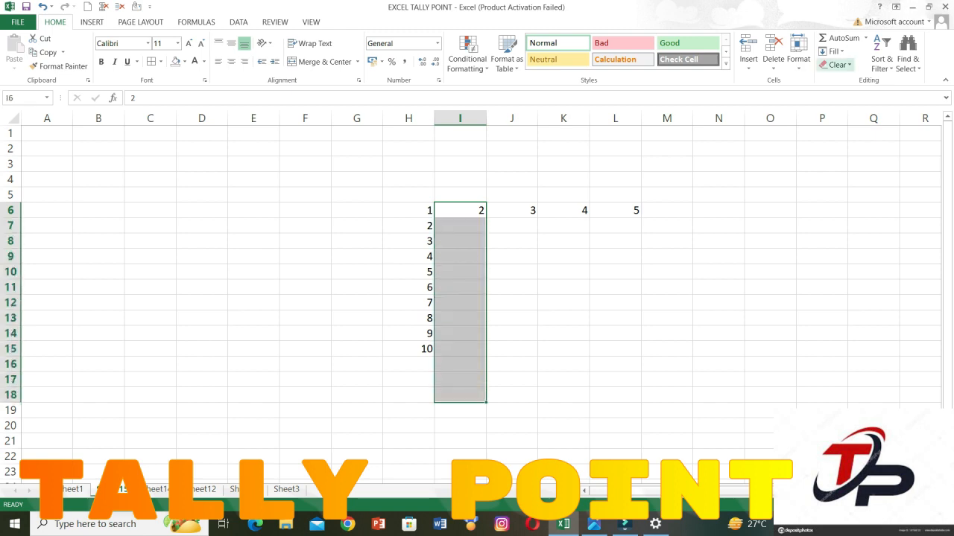
pyautogui.click(832, 52)
pyautogui.click(847, 141)
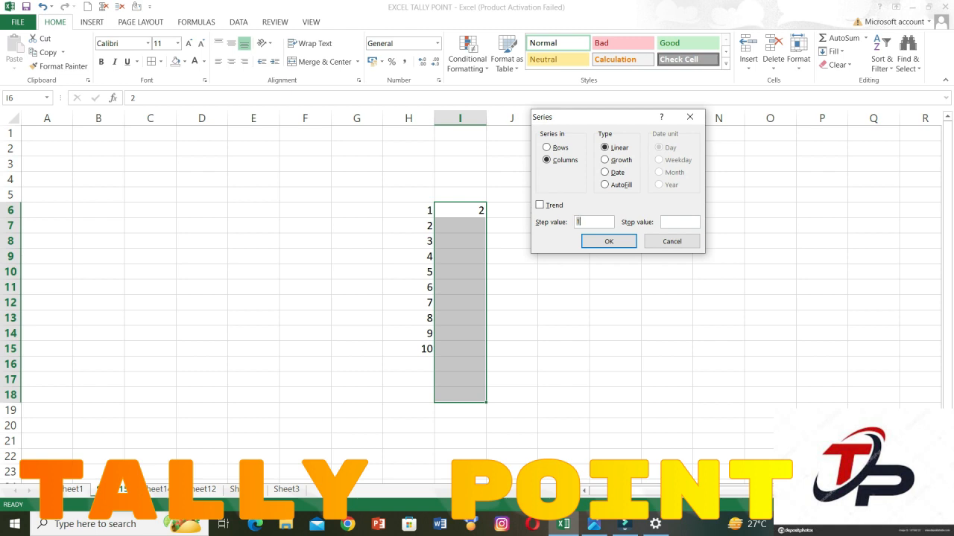
pyautogui.press('BackSpace')
pyautogui.click(605, 160)
pyautogui.click(594, 222)
pyautogui.write('2')
pyautogui.write('20')
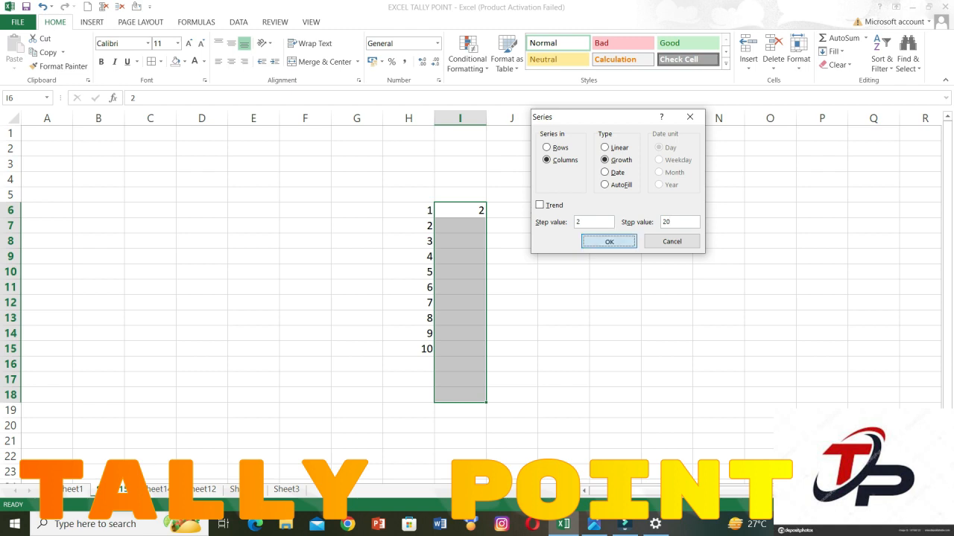
pyautogui.press('Return')
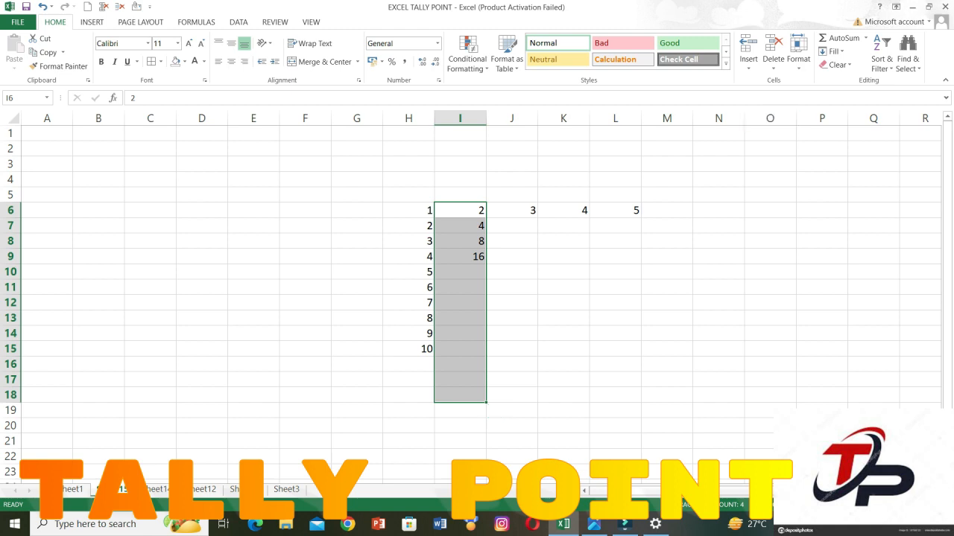
pyautogui.click(832, 51)
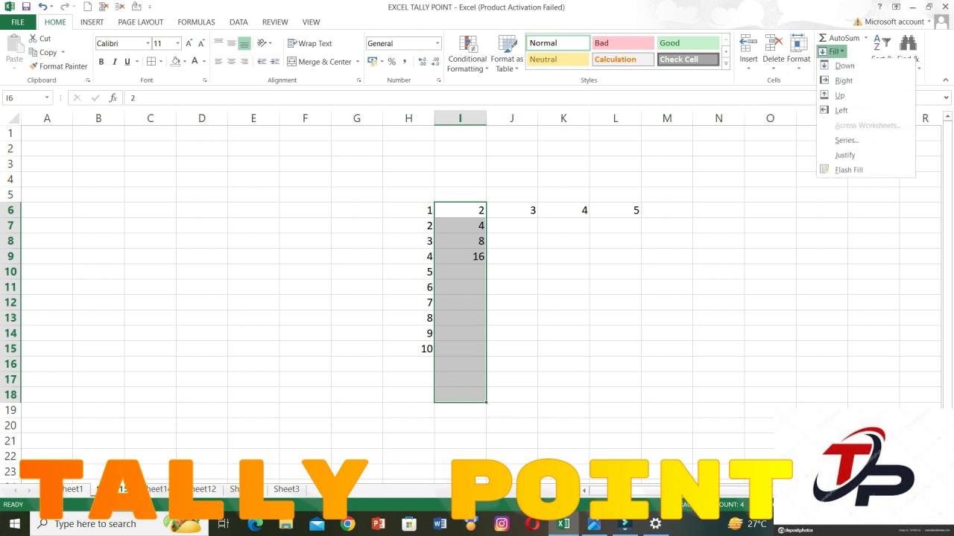
pyautogui.click(847, 140)
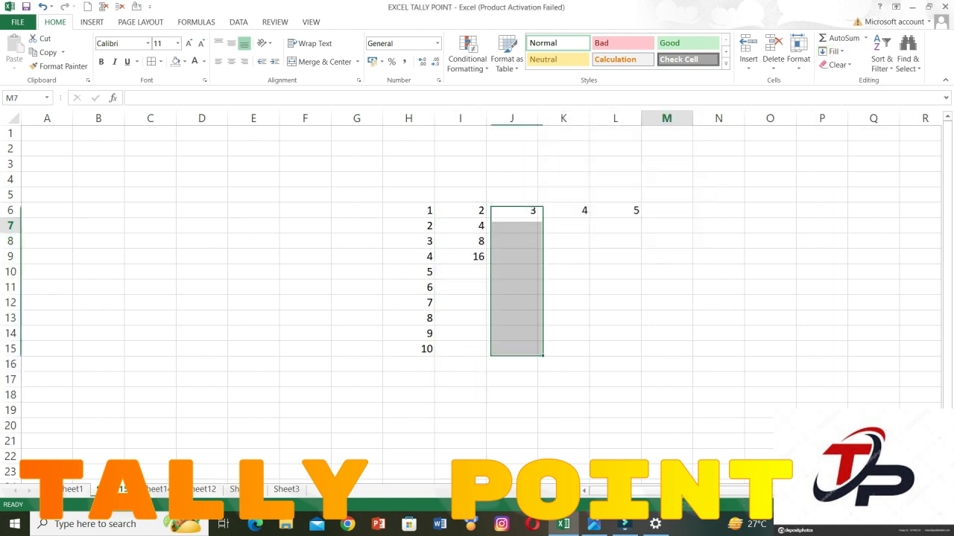
pyautogui.click(667, 225)
# Enter the date 1-05-2024 in cell E5.
pyautogui.click(254, 194)
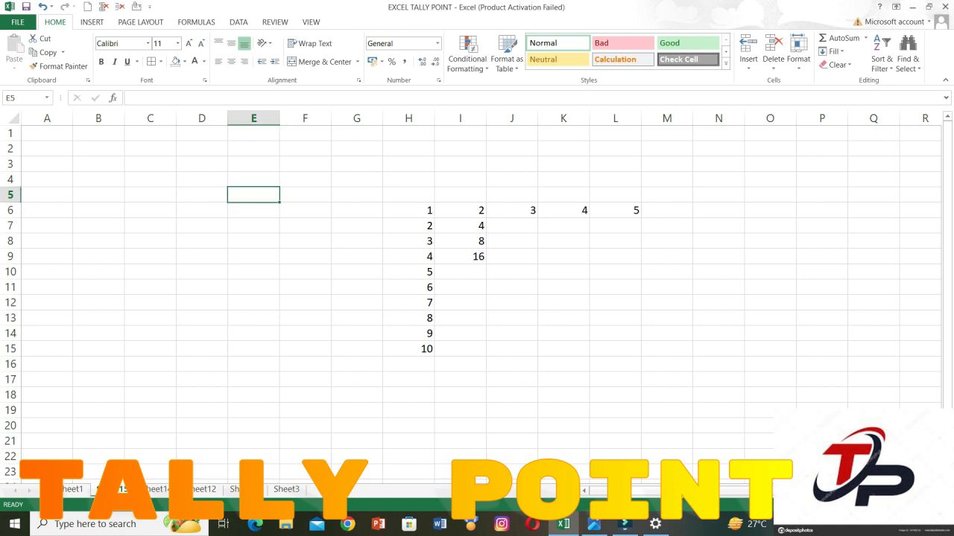
pyautogui.write('1-')
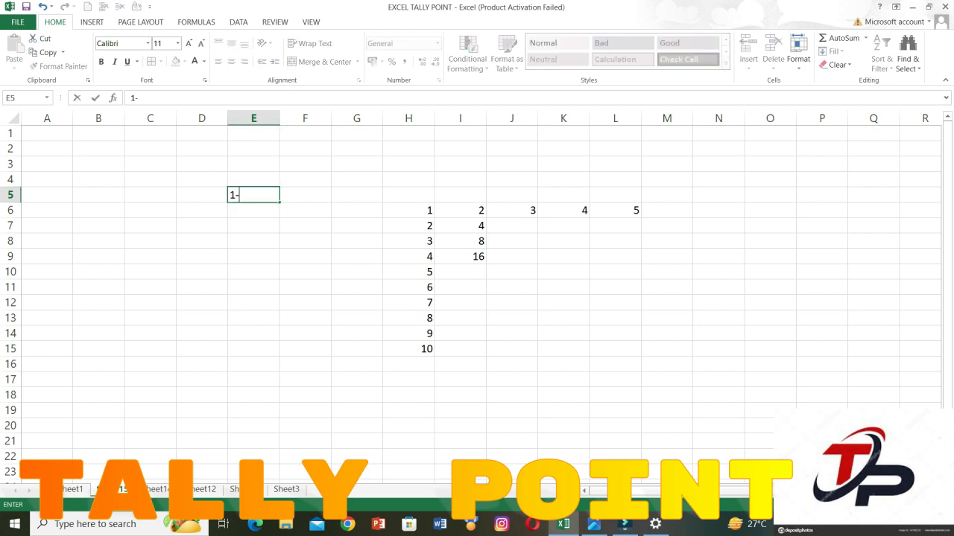
pyautogui.write('05-2024')
pyautogui.press('Return')
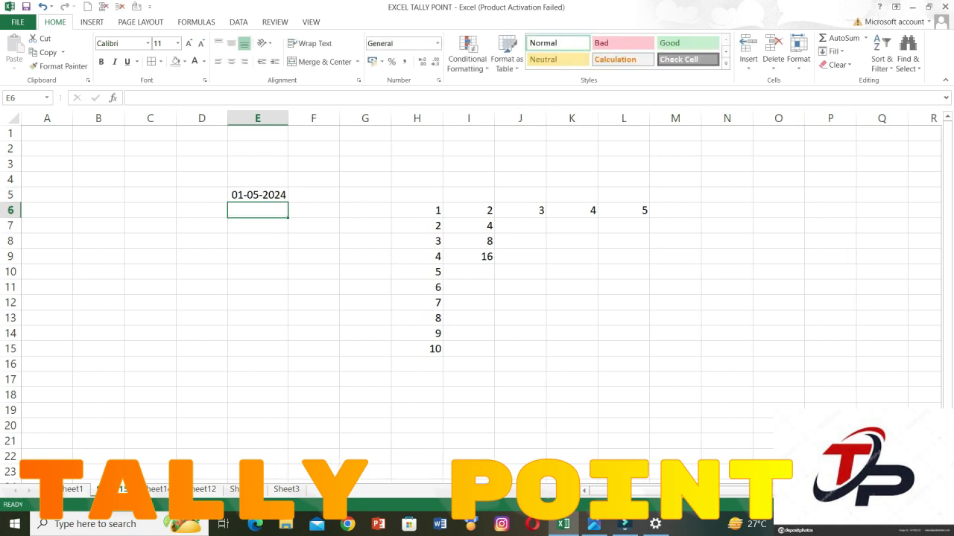
# Fill E5:E20 with a column date series by day using step value 1, and undo the fill.
pyautogui.press('Up')
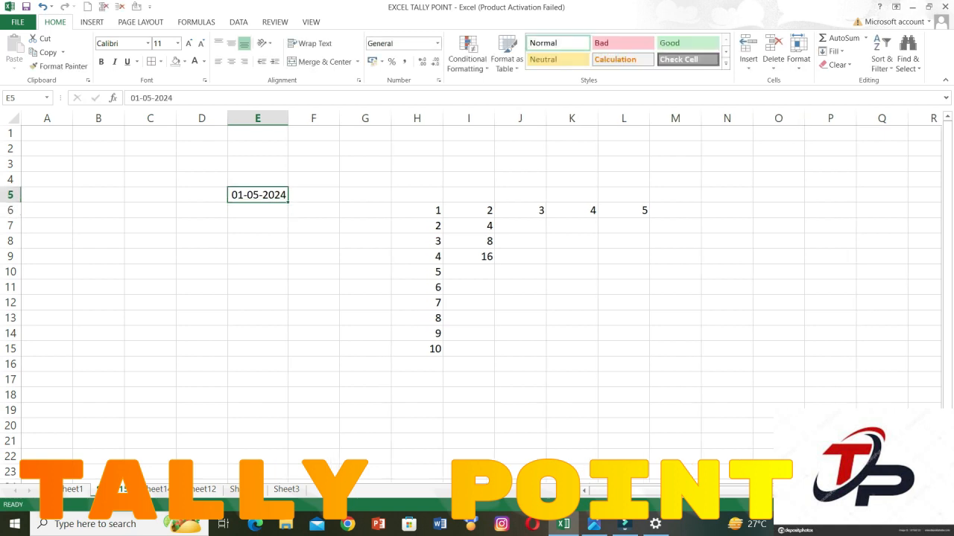
pyautogui.hotkey('shift', 'Down')
pyautogui.hotkey('shift', 'Down')
pyautogui.hotkey('shift', 'Down')
pyautogui.hotkey('shift', 'Down')
pyautogui.hotkey('shift', 'Down')
pyautogui.hotkey('shift', 'Down')
pyautogui.hotkey('shift', 'Down')
pyautogui.hotkey('shift', 'Down')
pyautogui.hotkey('shift', 'Down')
pyautogui.hotkey('shift', 'Down')
pyautogui.hotkey('shift', 'Down')
pyautogui.hotkey('shift', 'Down')
pyautogui.hotkey('shift', 'Down')
pyautogui.hotkey('shift', 'Down')
pyautogui.hotkey('shift', 'Down')
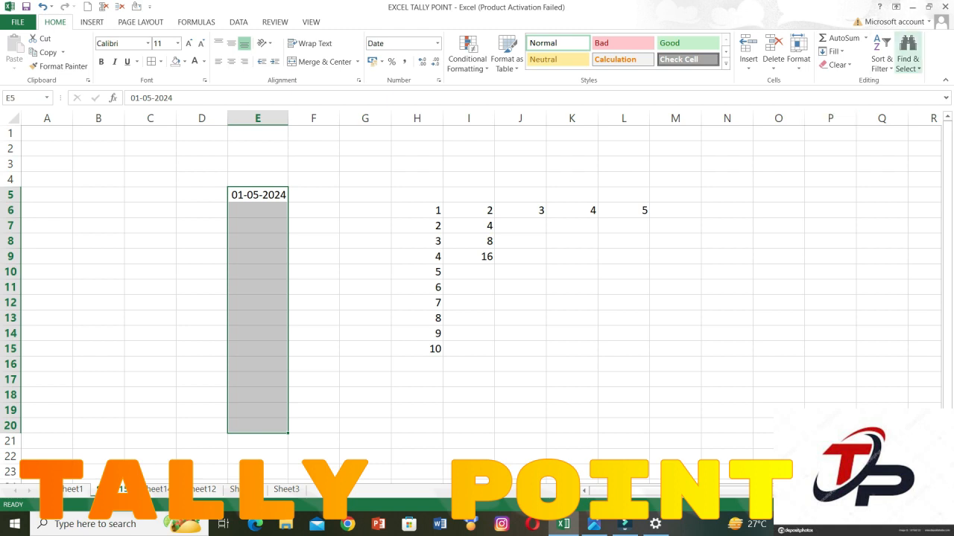
pyautogui.click(833, 52)
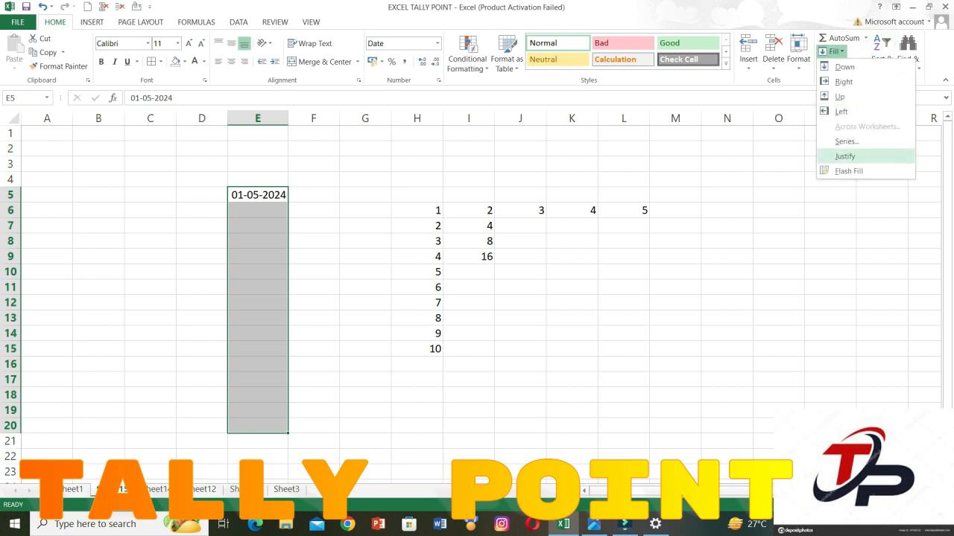
pyautogui.click(846, 141)
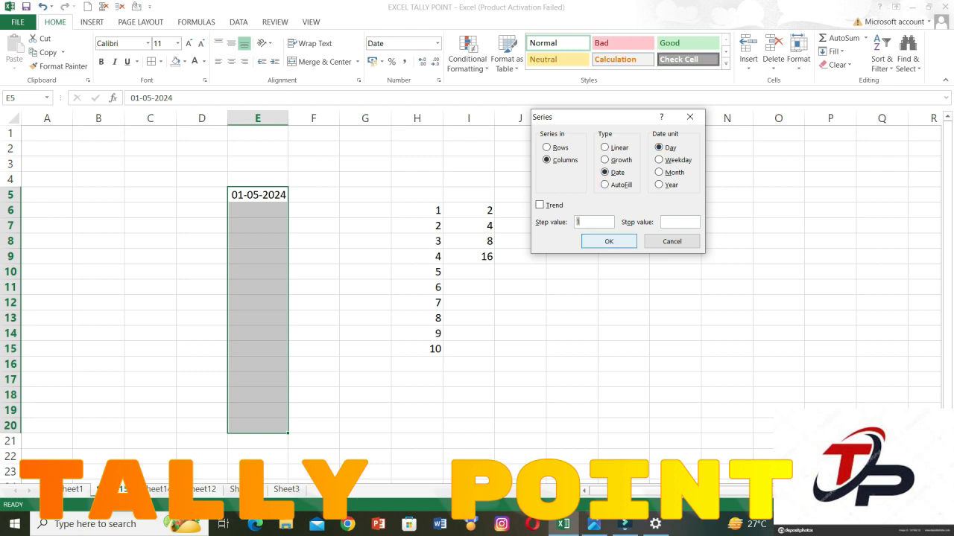
pyautogui.press('Return')
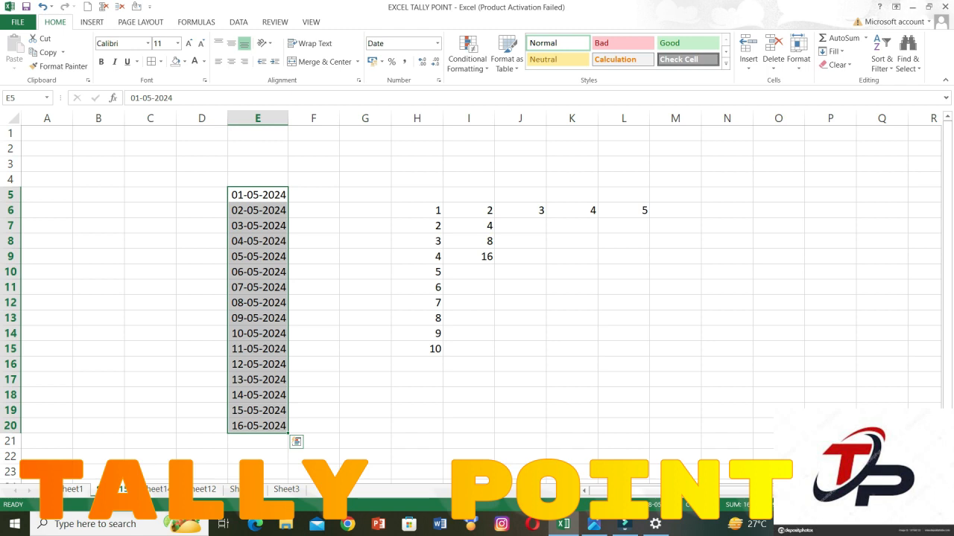
pyautogui.hotkey('ctrl', 'z')
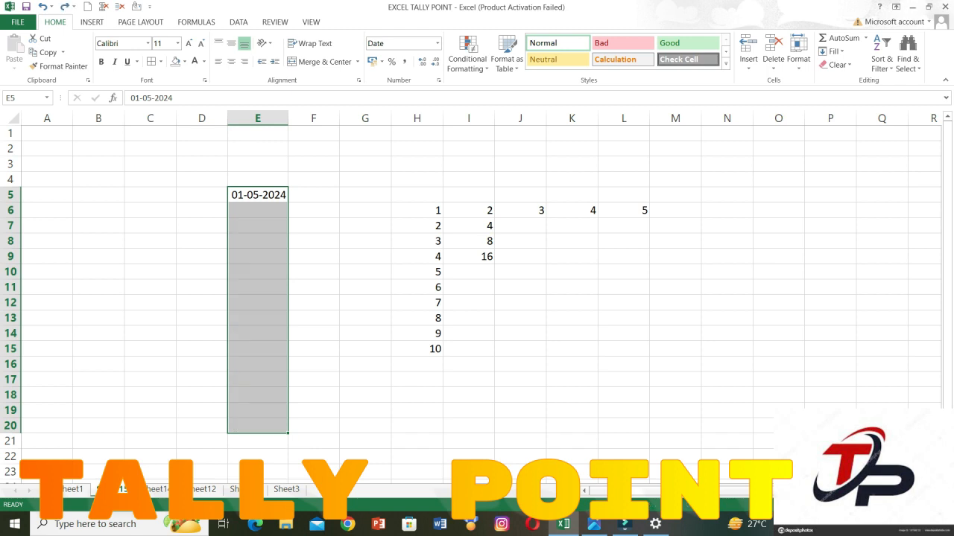
# Fill E5:E20 with a column date series by weekday using step value 1, and undo the fill.
pyautogui.click(833, 51)
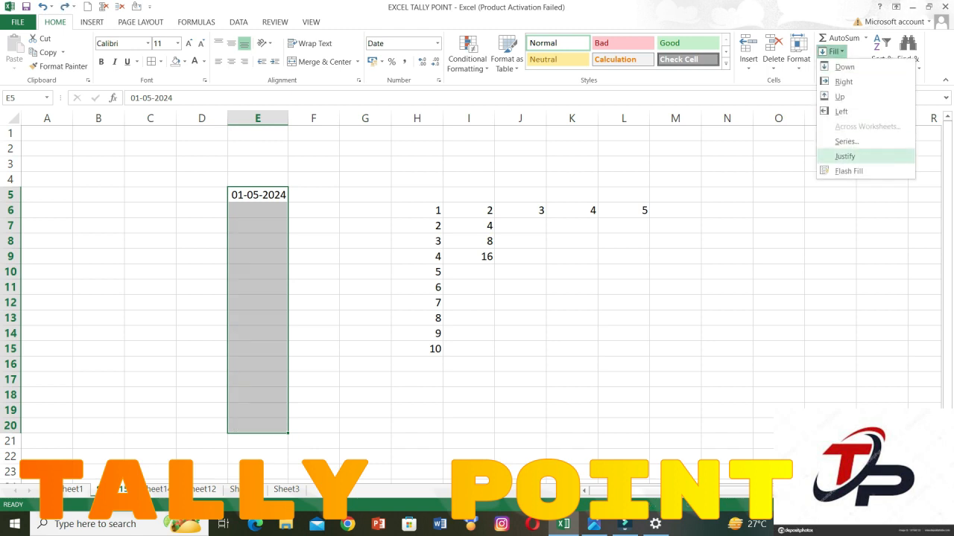
pyautogui.click(845, 139)
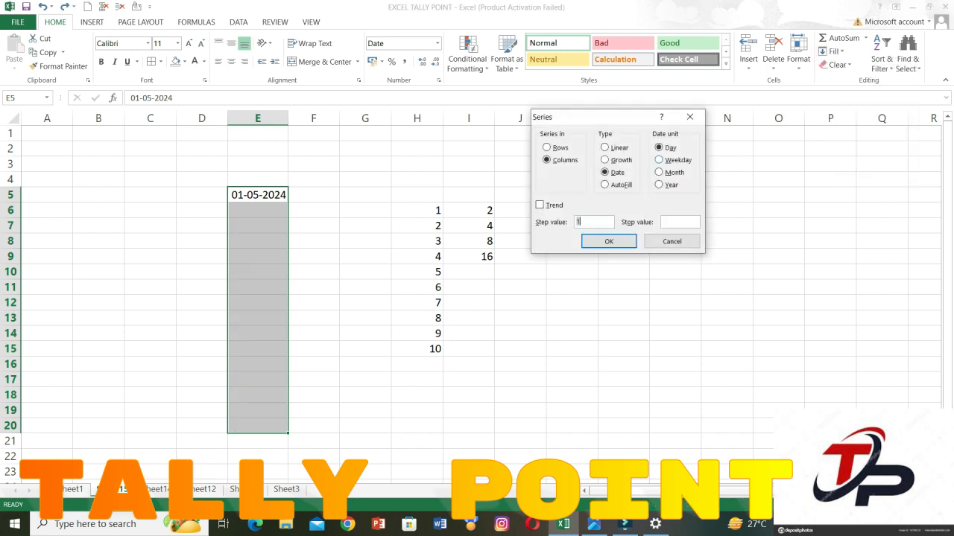
pyautogui.click(660, 160)
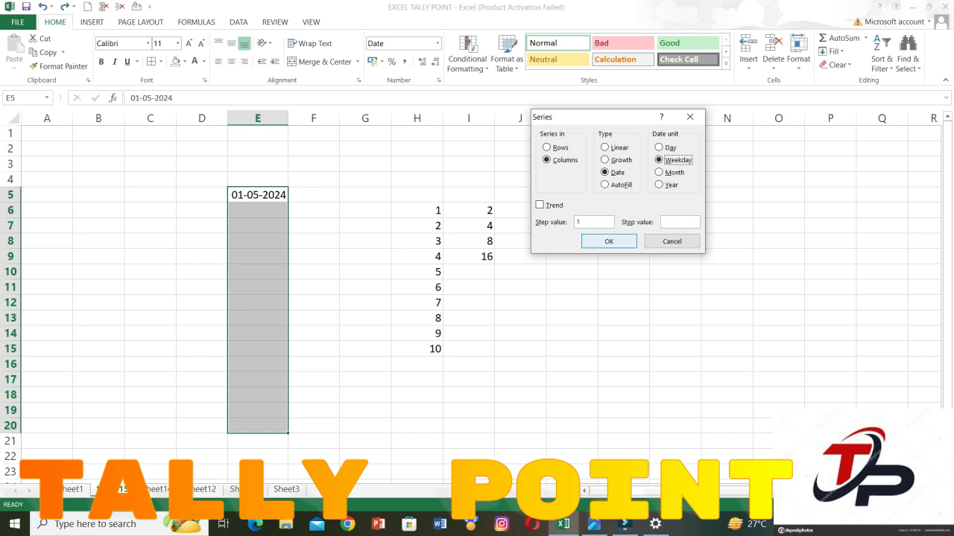
pyautogui.click(609, 242)
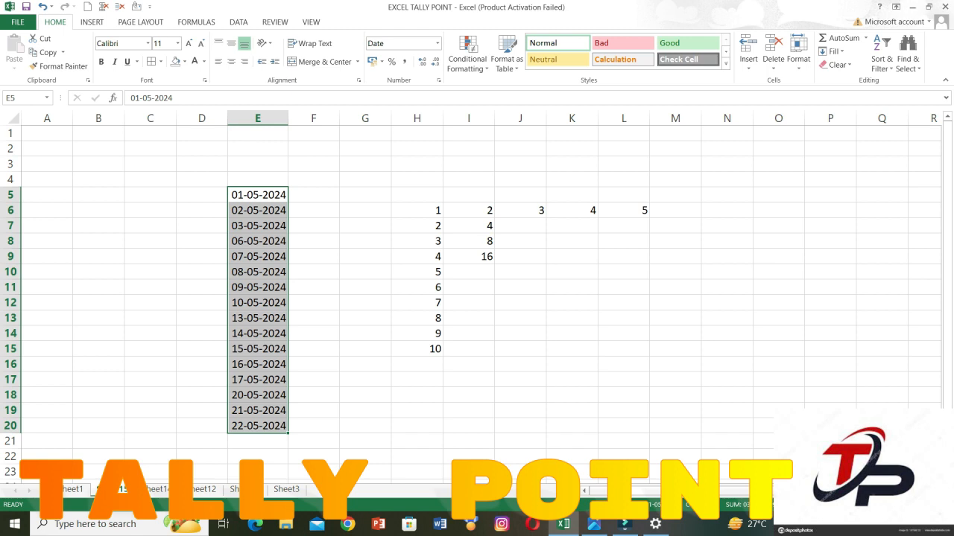
pyautogui.hotkey('ctrl', 'z')
# Fill E5:E20 with a column date series by month using step value 1, and undo the fill.
pyautogui.click(833, 51)
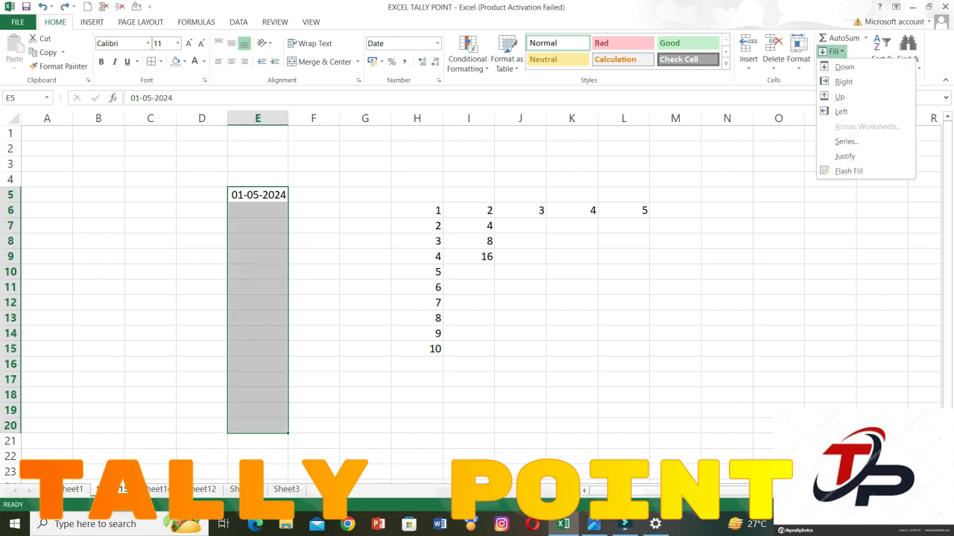
pyautogui.click(846, 141)
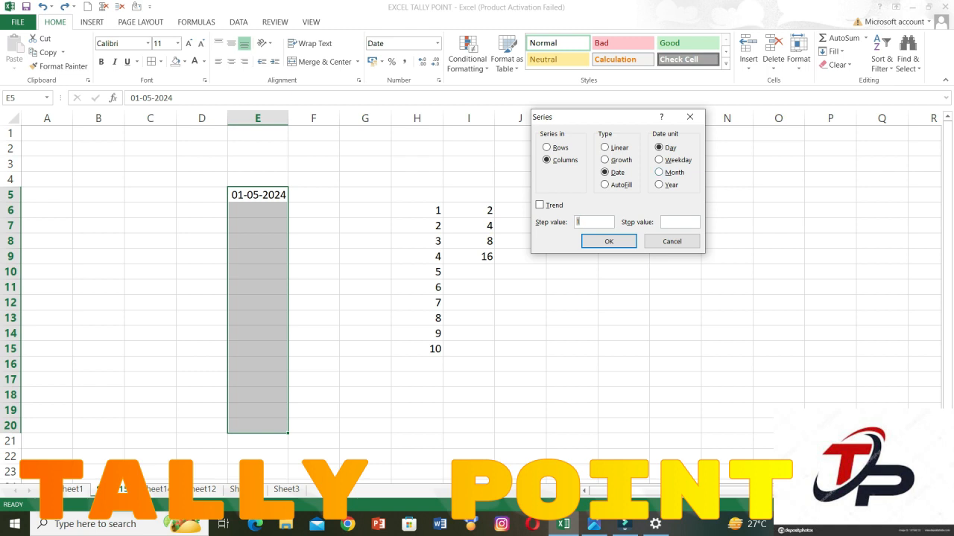
pyautogui.click(660, 160)
pyautogui.click(660, 172)
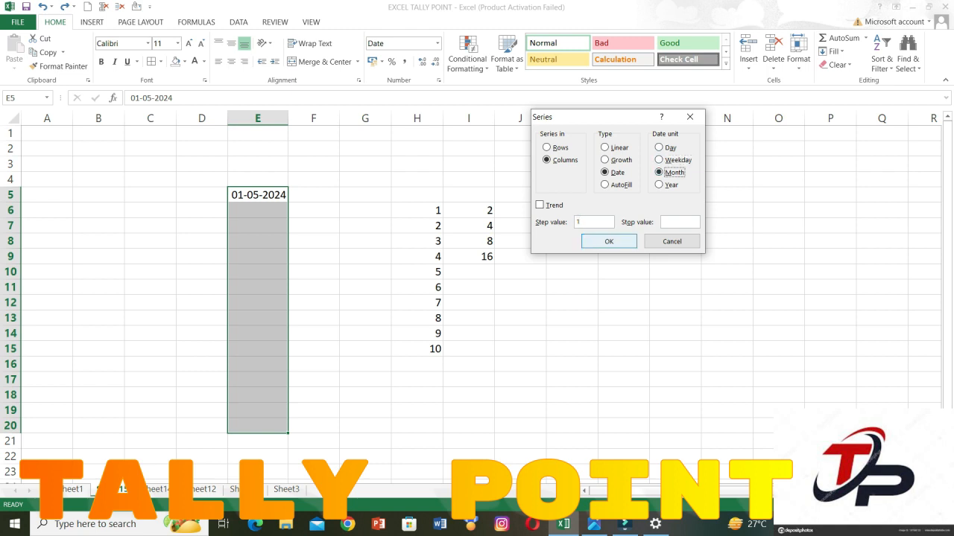
pyautogui.click(609, 241)
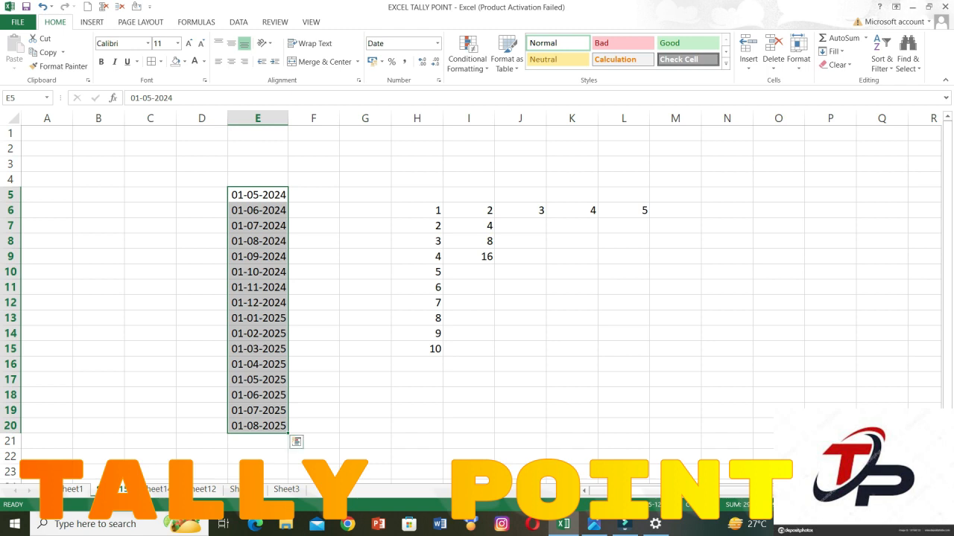
pyautogui.hotkey('ctrl', 'z')
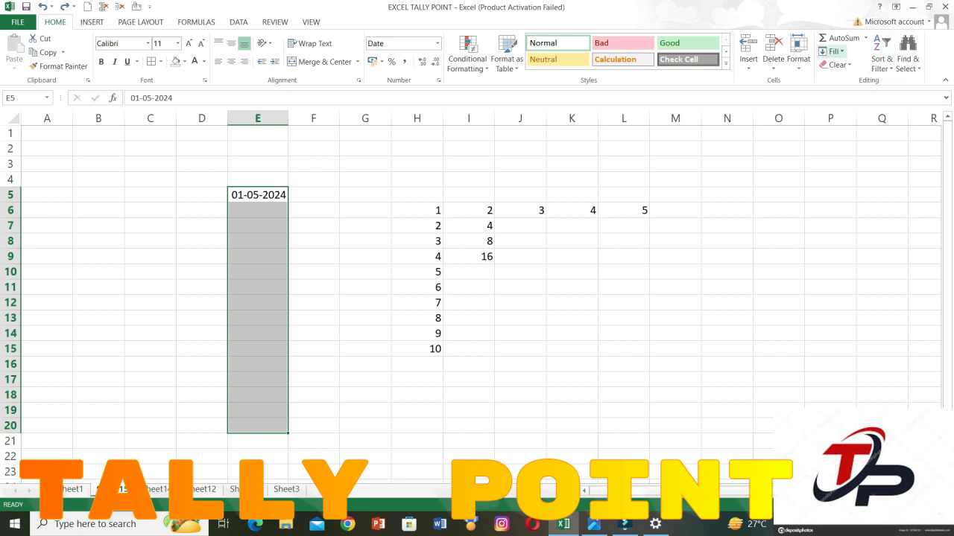
# Fill E5:E20 with a column date series by year using step value 1, and undo the fill.
pyautogui.click(831, 52)
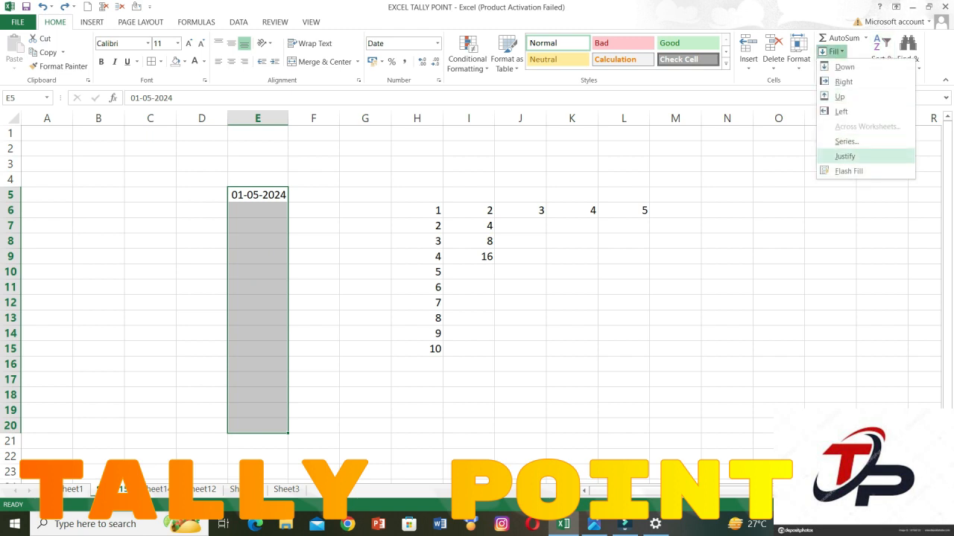
pyautogui.click(846, 141)
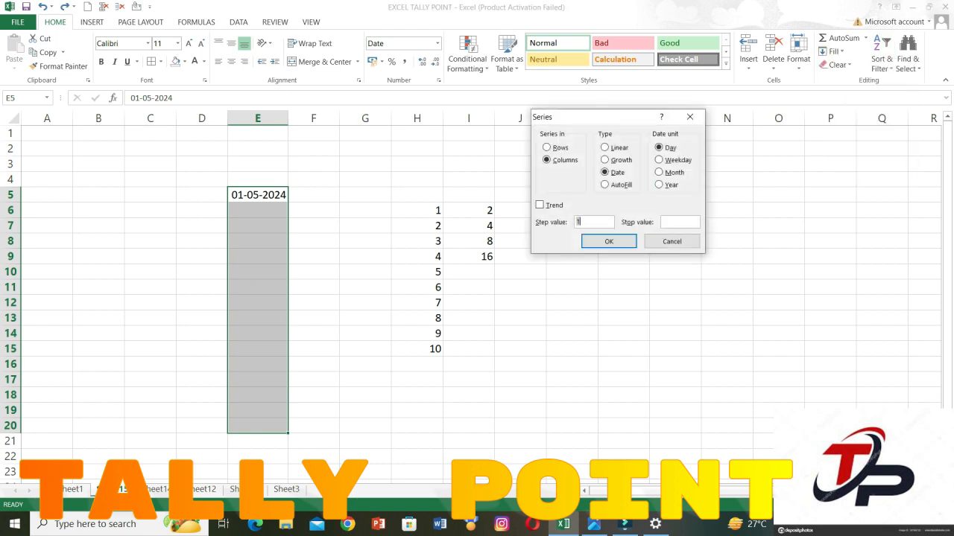
pyautogui.click(659, 184)
pyautogui.click(608, 242)
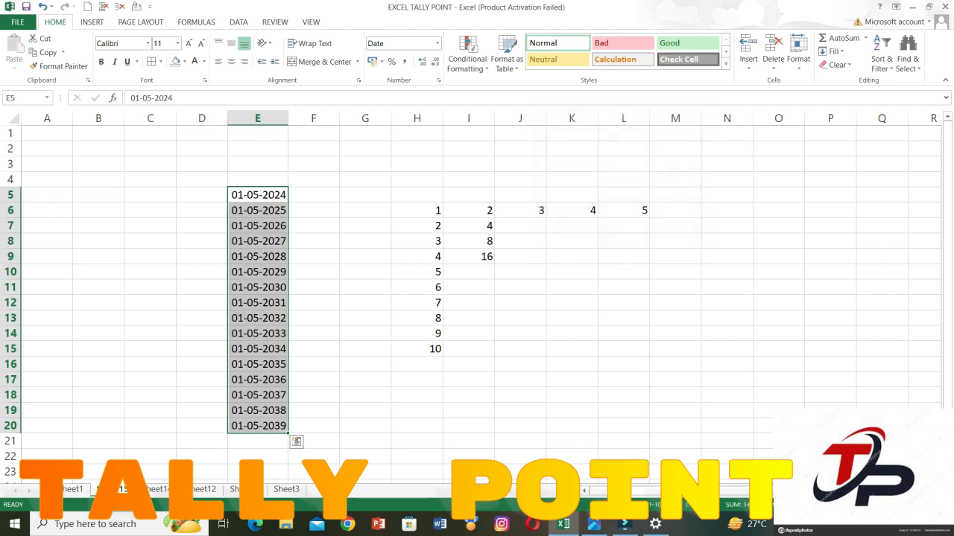
pyautogui.hotkey('ctrl', 'z')
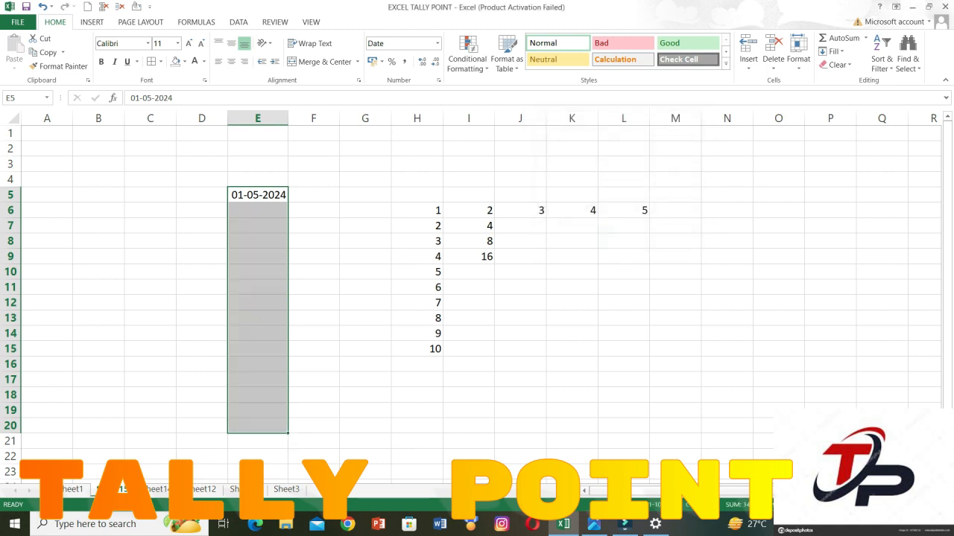
pyautogui.click(833, 51)
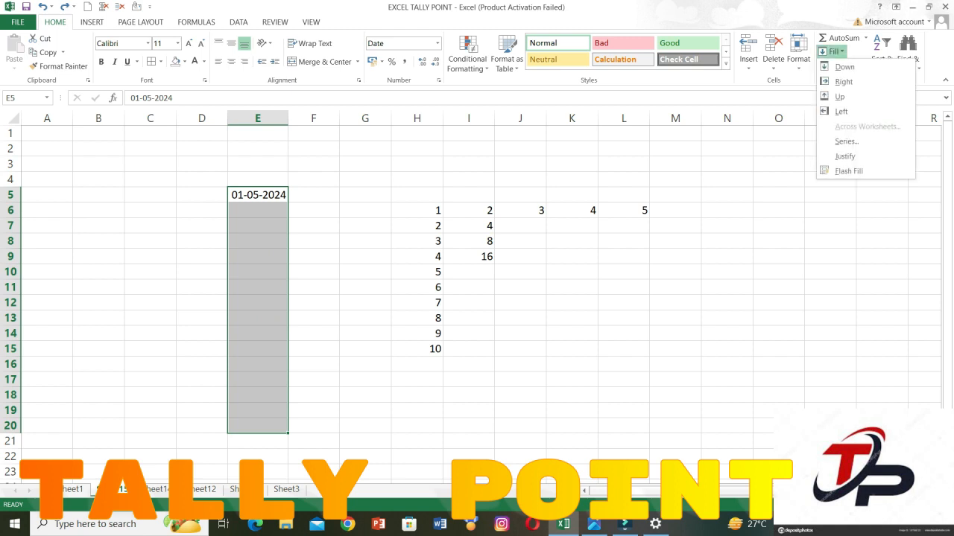
pyautogui.click(846, 141)
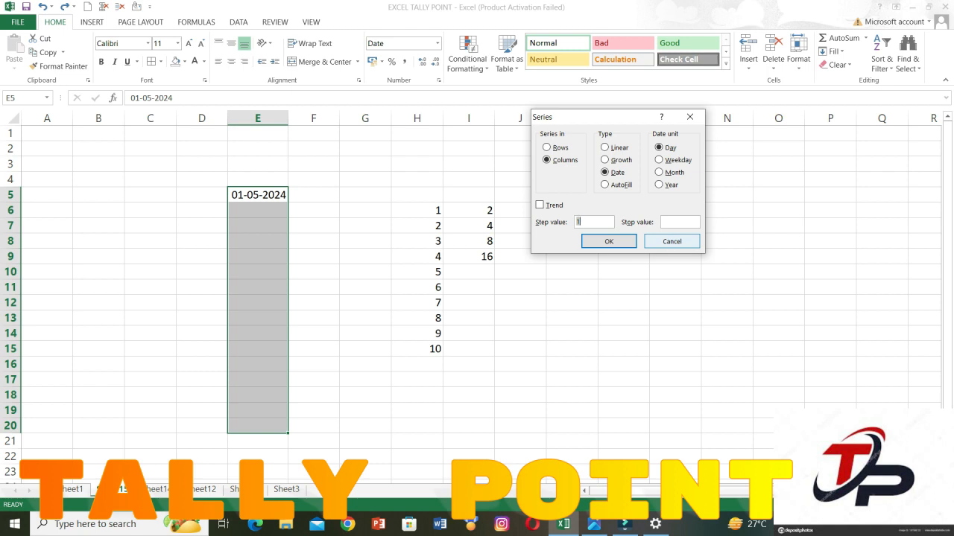
pyautogui.click(672, 241)
pyautogui.click(572, 272)
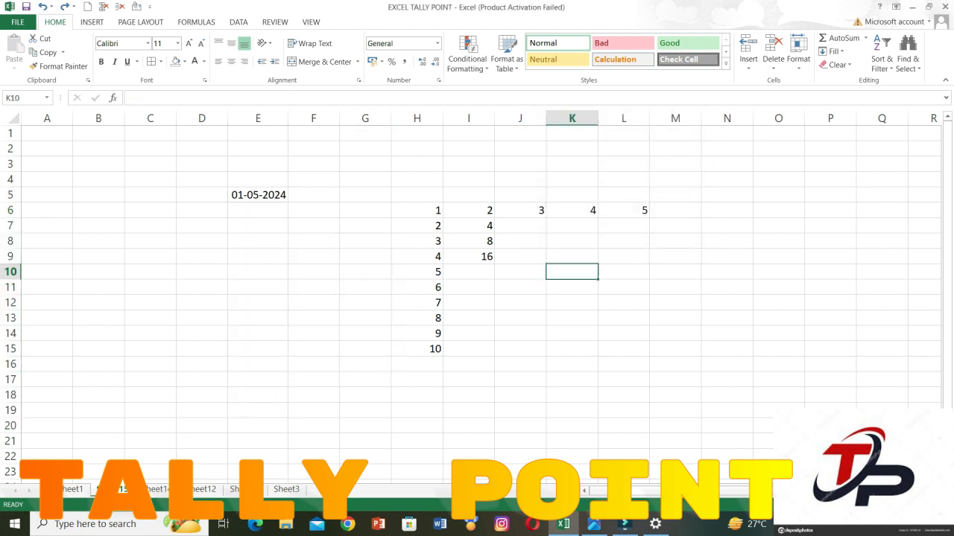
pyautogui.click(150, 226)
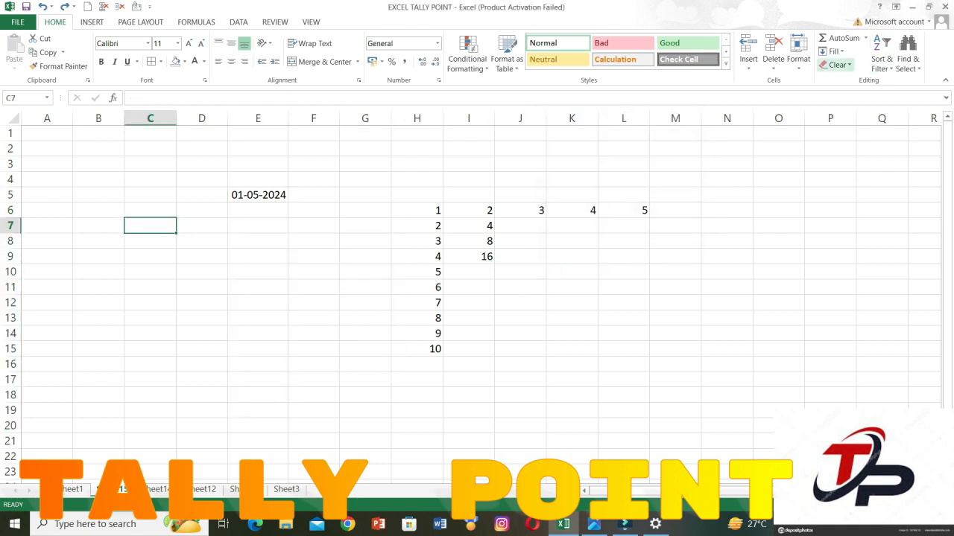
pyautogui.click(832, 52)
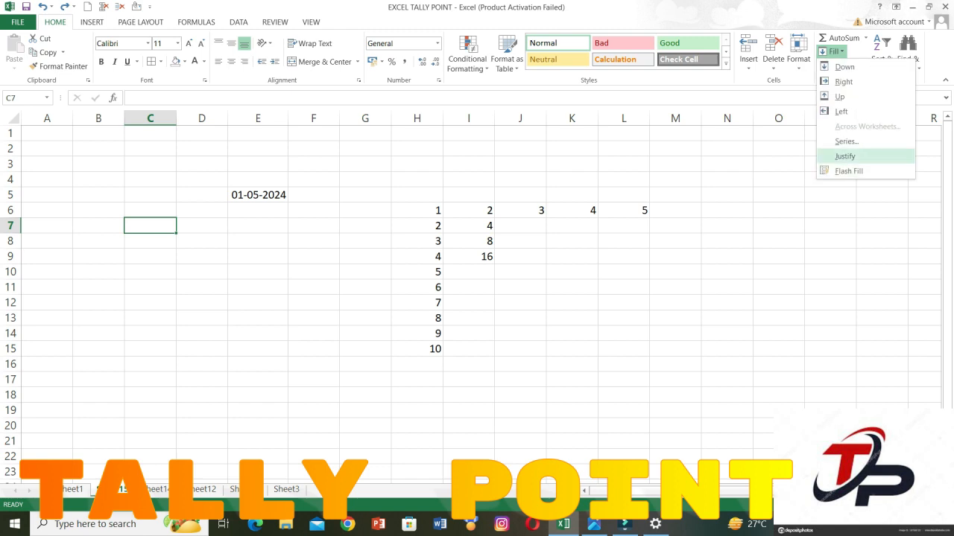
pyautogui.click(314, 272)
pyautogui.click(314, 272)
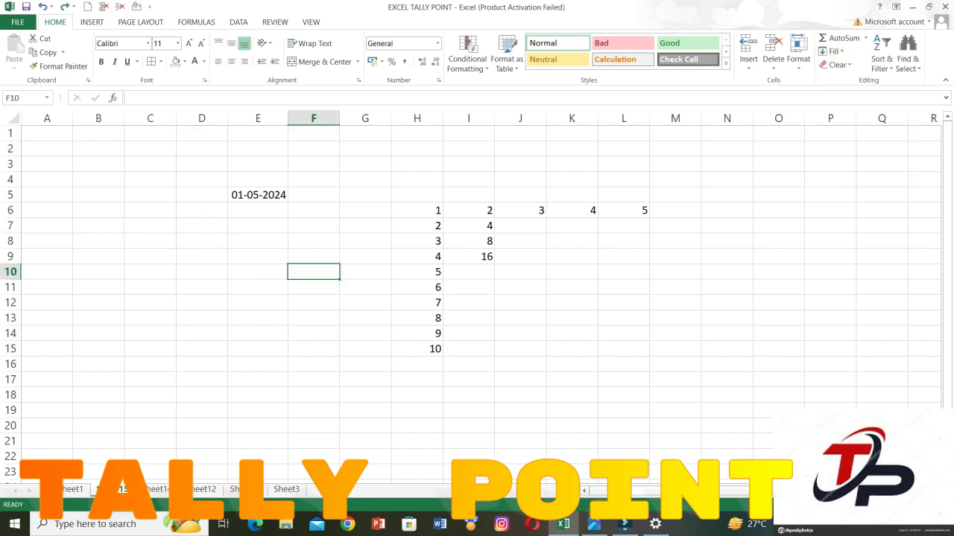
# Clear the contents of D4:L17 and enter seven first names separated by spaces in cell G10.
pyautogui.moveTo(201, 178); pyautogui.dragTo(649, 387)
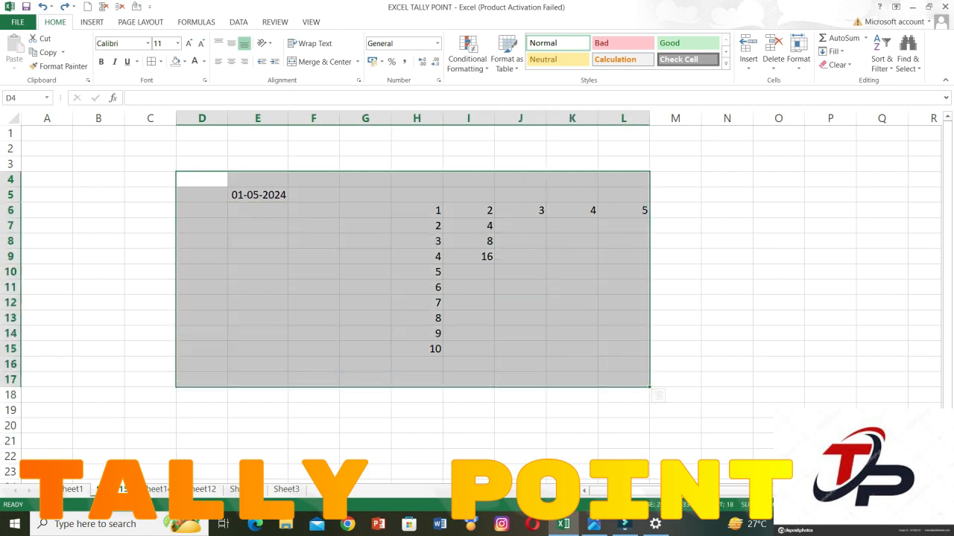
pyautogui.press('Delete')
pyautogui.click(365, 272)
pyautogui.write('RAM')
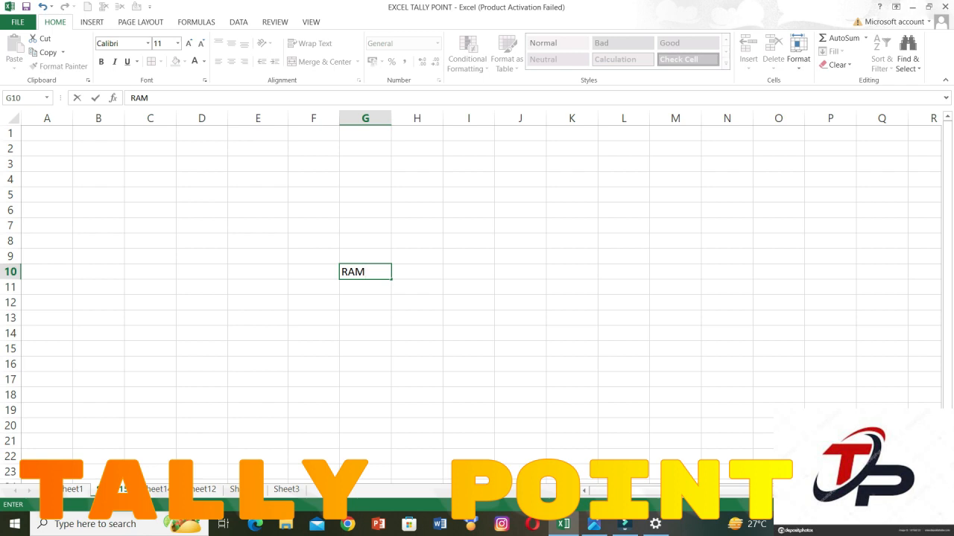
pyautogui.write('SH')
pyautogui.press('BackSpace')
pyautogui.press('BackSpace')
pyautogui.write('SHYAM MOHAN ')
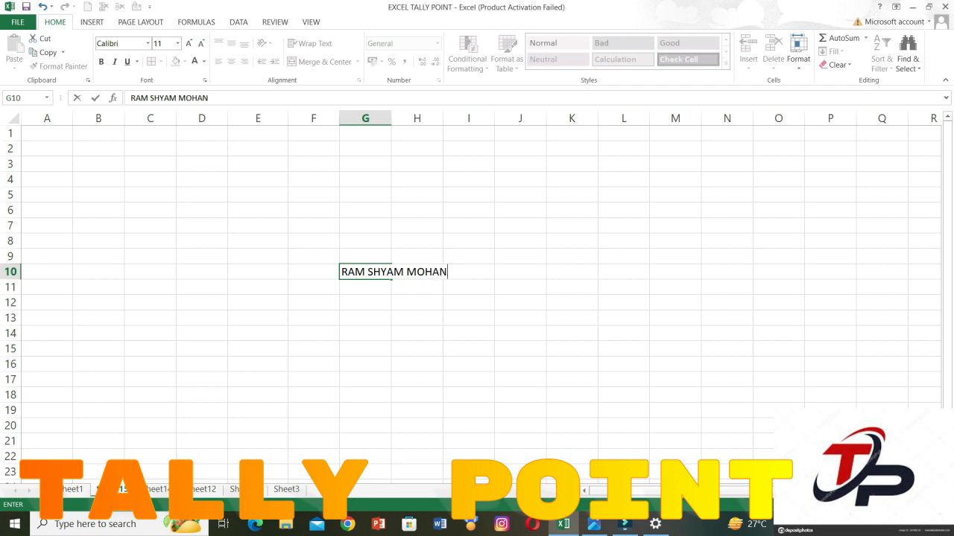
pyautogui.write('SOHAN JAY ')
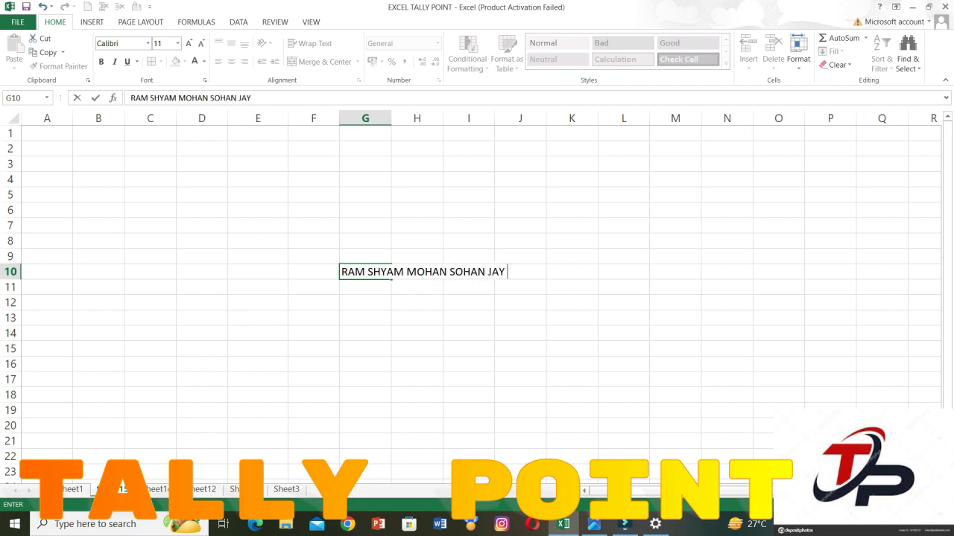
pyautogui.write('AJAY VIJAY')
pyautogui.press('Return')
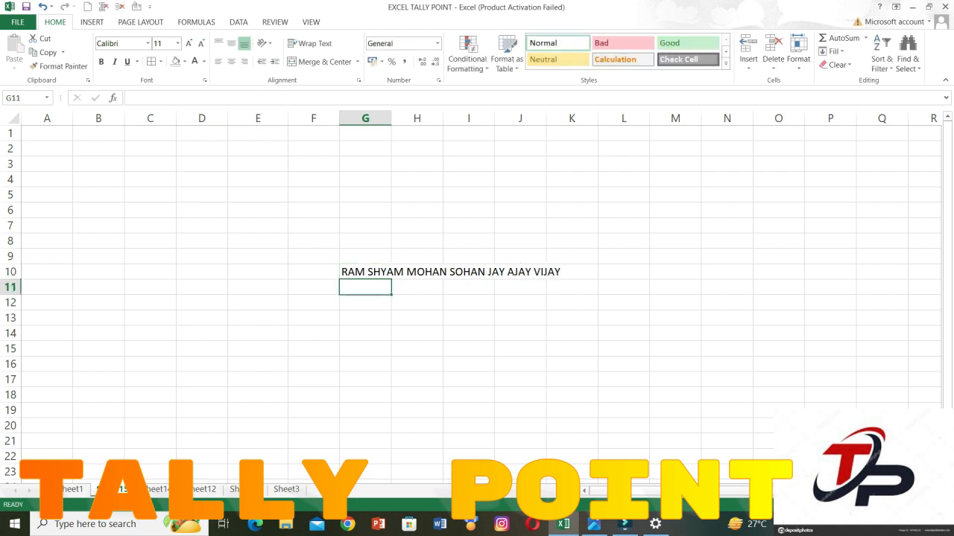
# Apply Fill Justify to the names in cell G10, letting the text extend below the selected range.
pyautogui.click(365, 272)
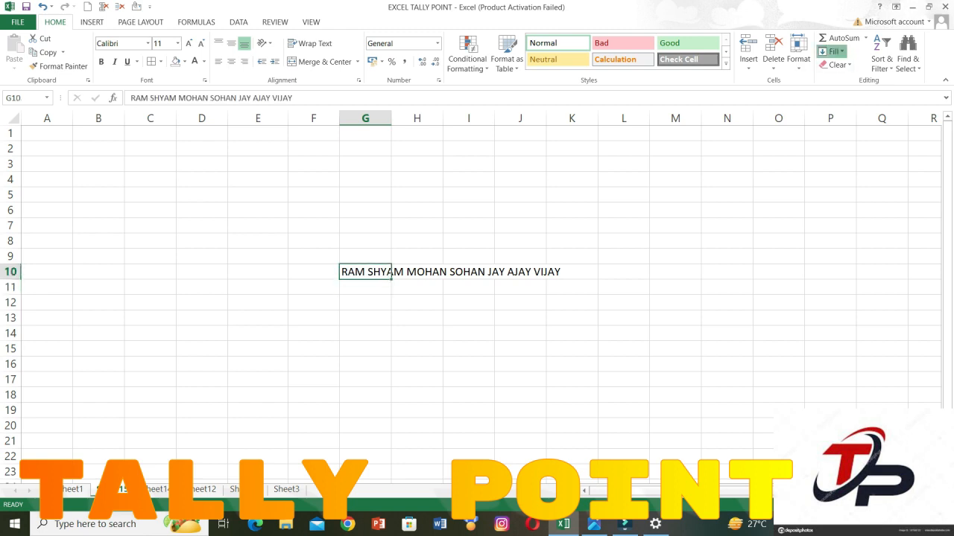
pyautogui.click(833, 52)
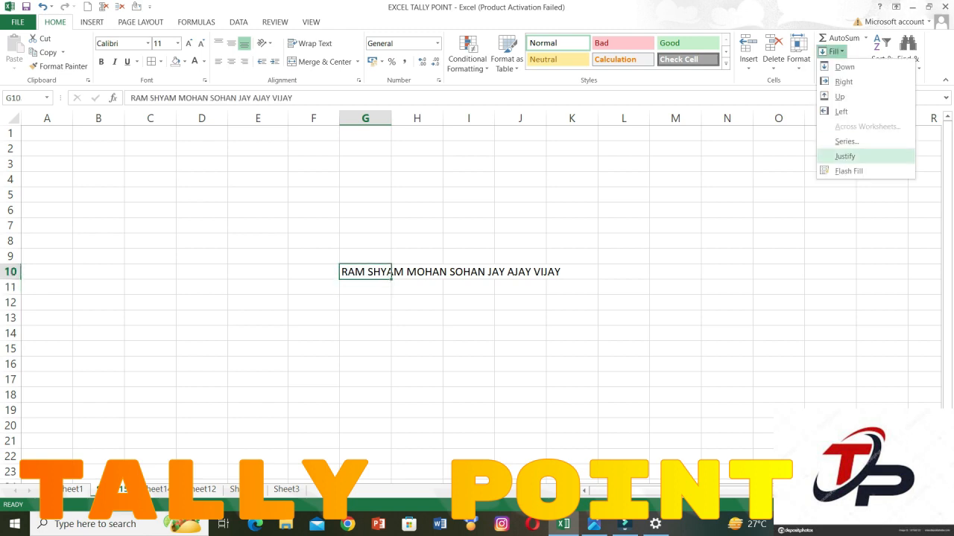
pyautogui.click(845, 156)
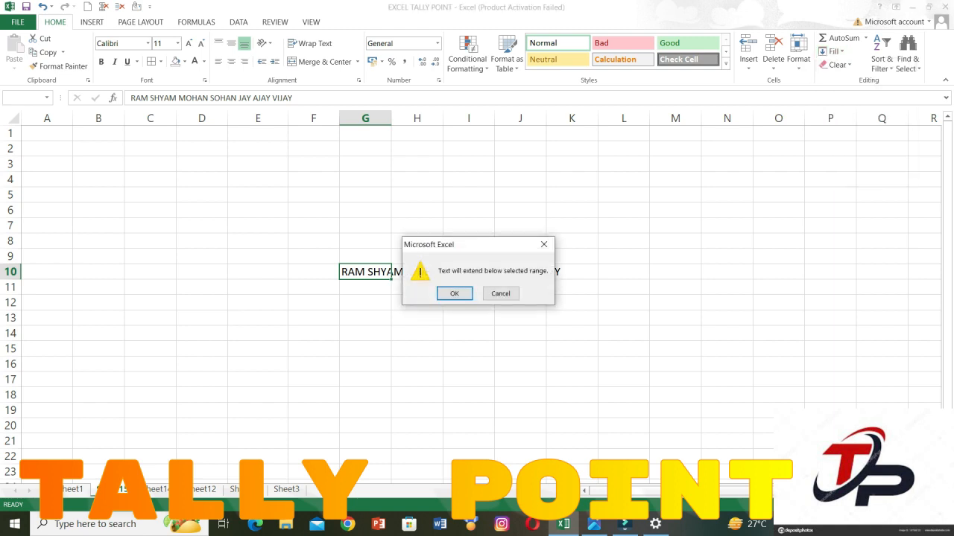
pyautogui.press('Return')
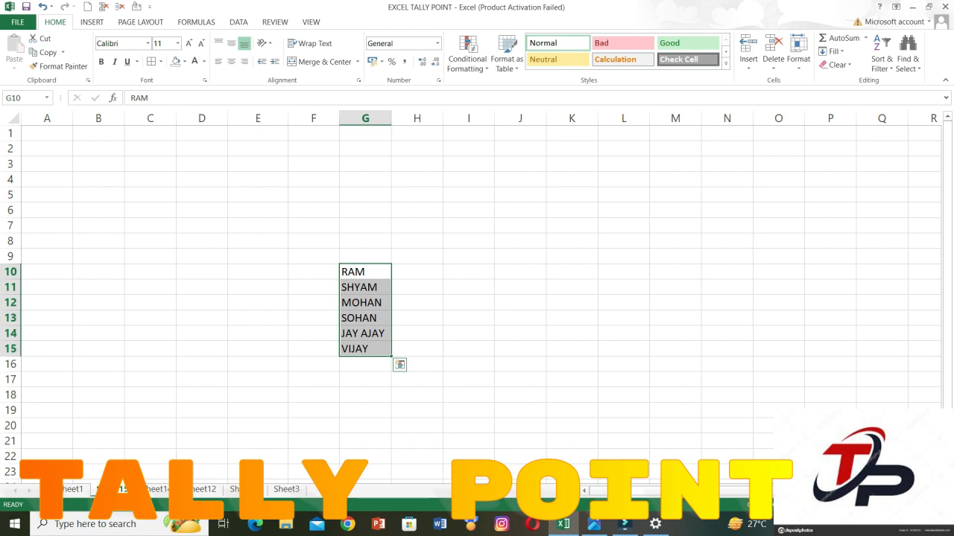
pyautogui.click(468, 240)
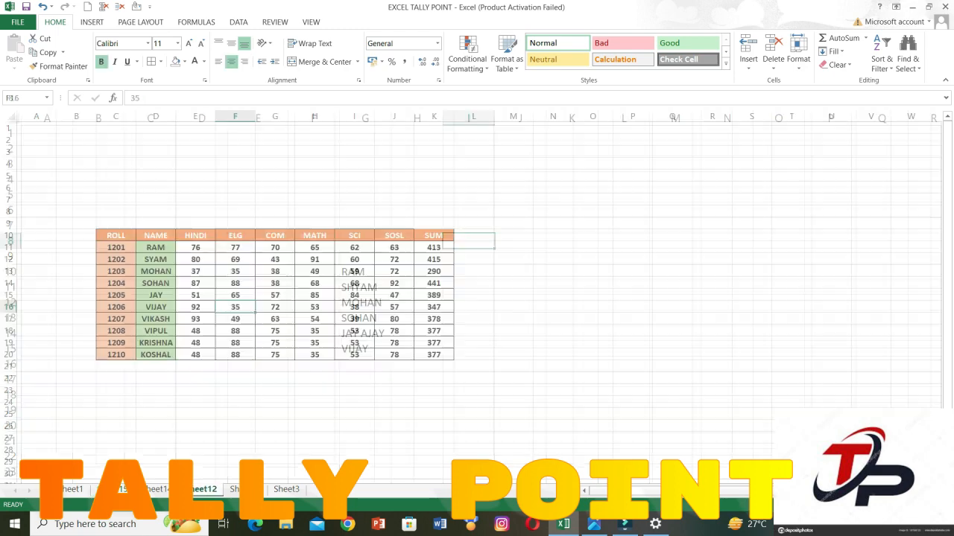
# Switch to Sheet3 and select cell H17 in the marks table.
pyautogui.hotkey('ctrl', 'pagedown')
pyautogui.hotkey('ctrl', 'pagedown')
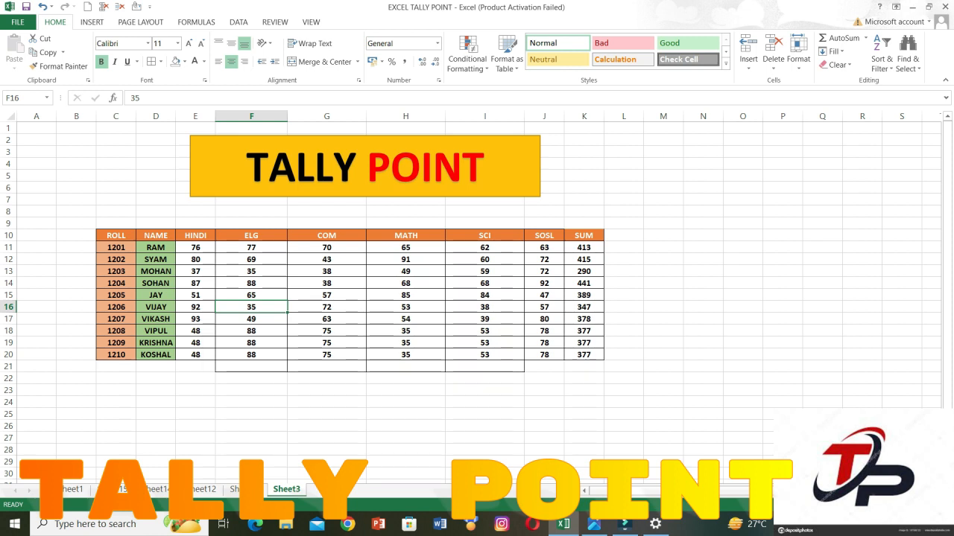
pyautogui.press('Down')
pyautogui.press('Down')
pyautogui.press('Down')
pyautogui.press('Down')
pyautogui.press('Down')
pyautogui.press('Down')
pyautogui.press('Down')
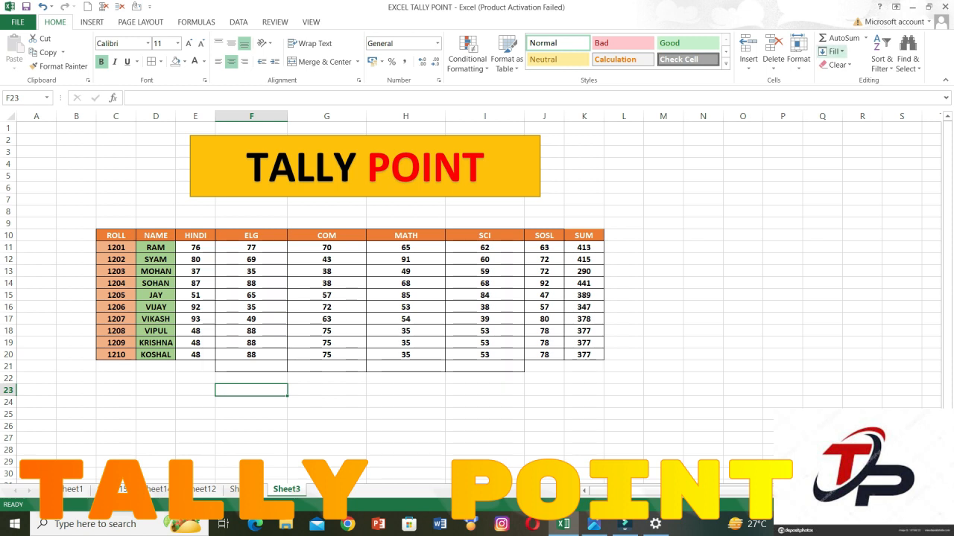
pyautogui.click(406, 319)
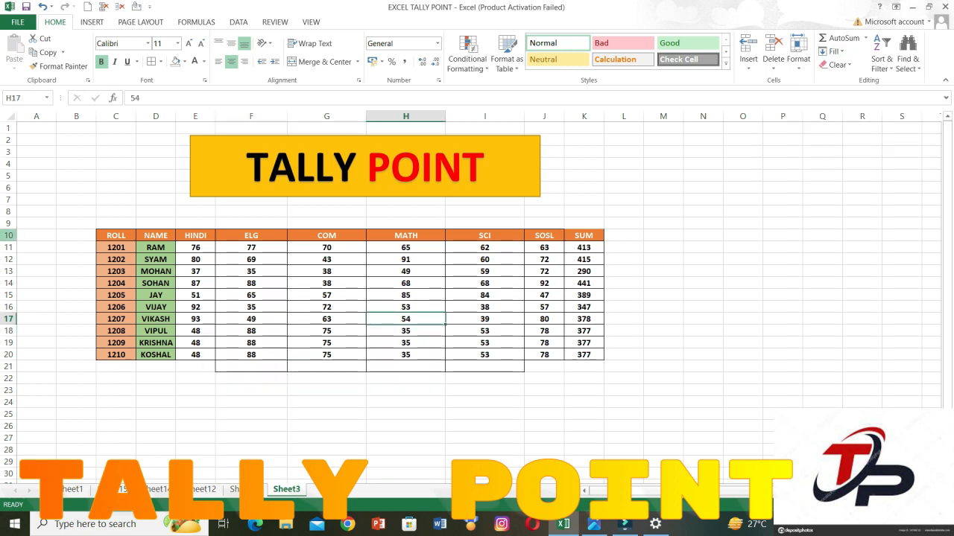
pyautogui.moveTo(9, 235); pyautogui.dragTo(14, 522)
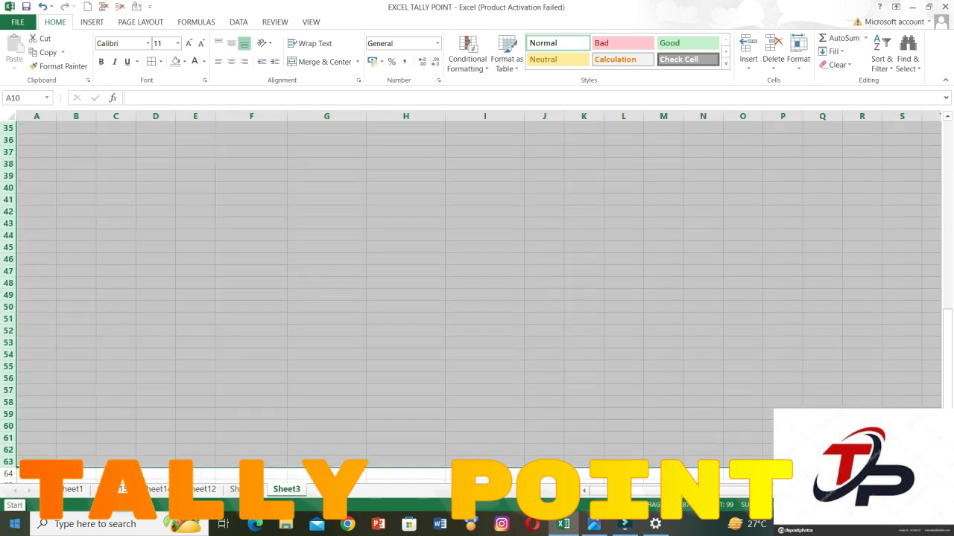
pyautogui.scroll(4, 477, 298)
pyautogui.hotkey('ctrl', 'Home')
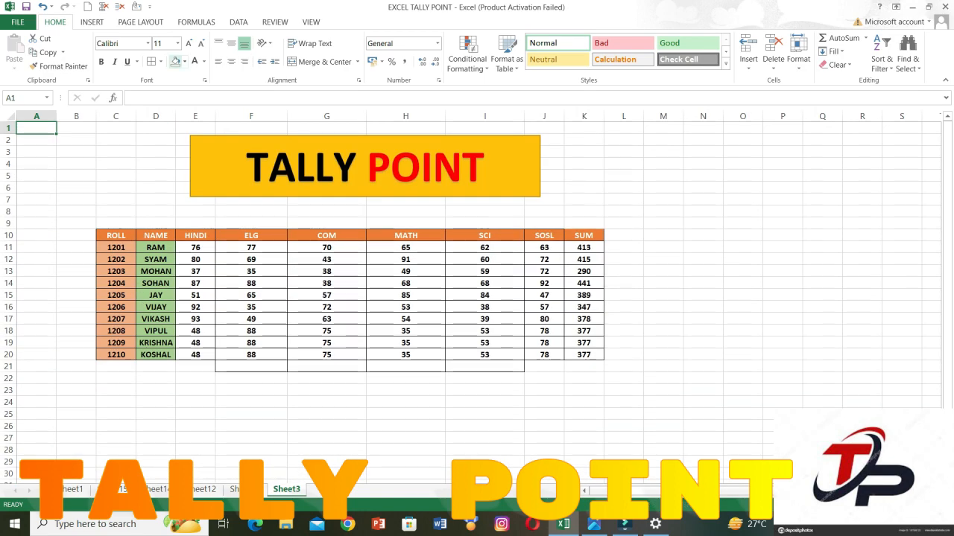
pyautogui.click(196, 248)
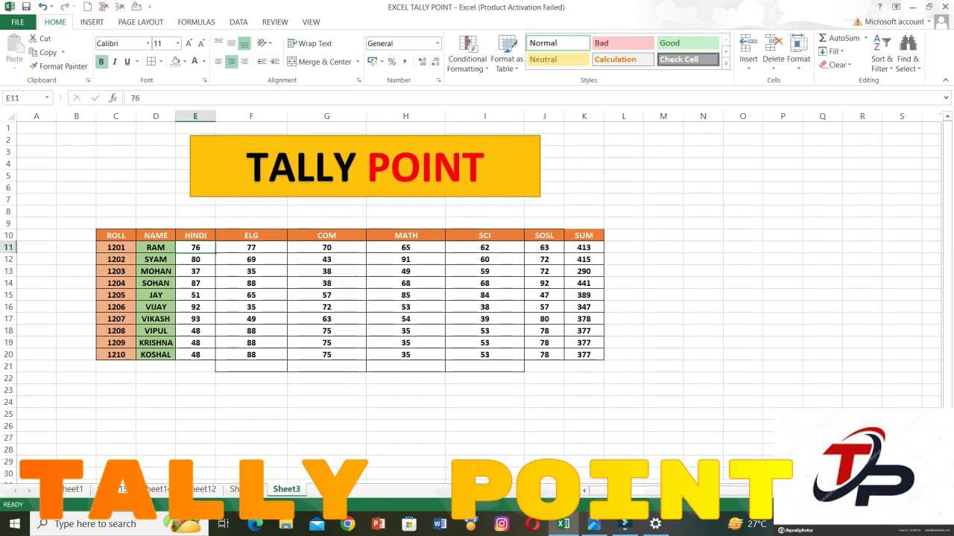
# Delete rows 10 to 23 containing the marks table, and select cell F13.
pyautogui.moveTo(8, 235); pyautogui.dragTo(9, 391)
pyautogui.hotkey('ctrl', '-')
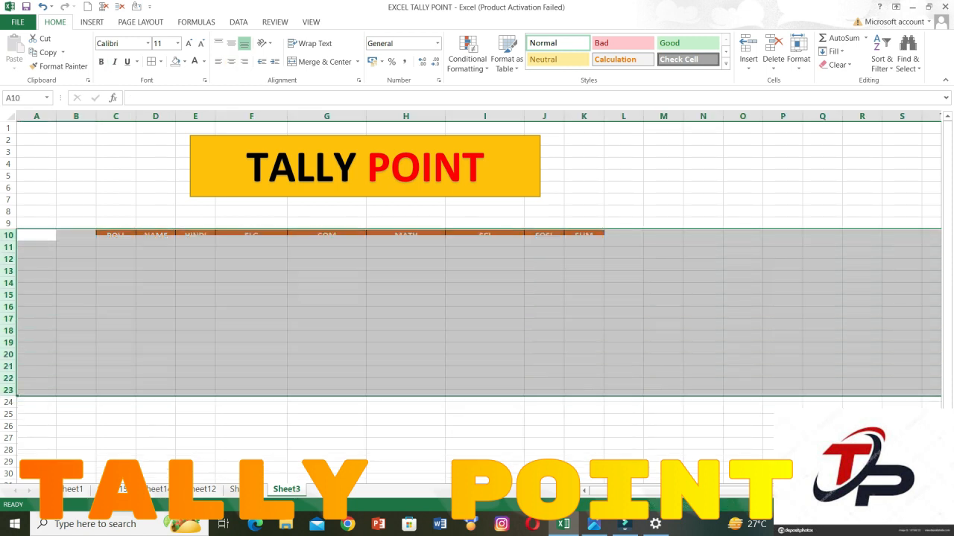
pyautogui.click(251, 271)
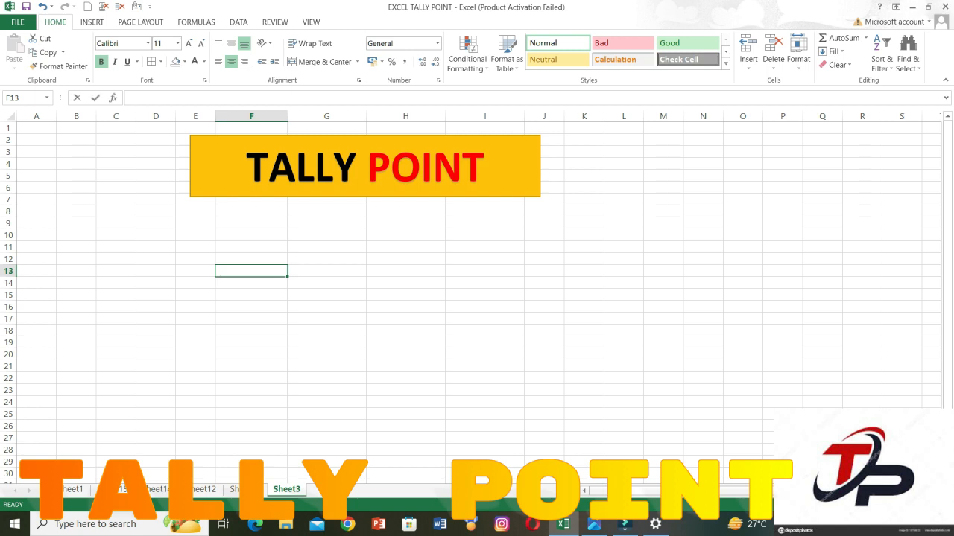
# Enter two full names in capitals, first name and surname separated by a space, in cells F13 and F14.
pyautogui.write('RAM SHAMA')
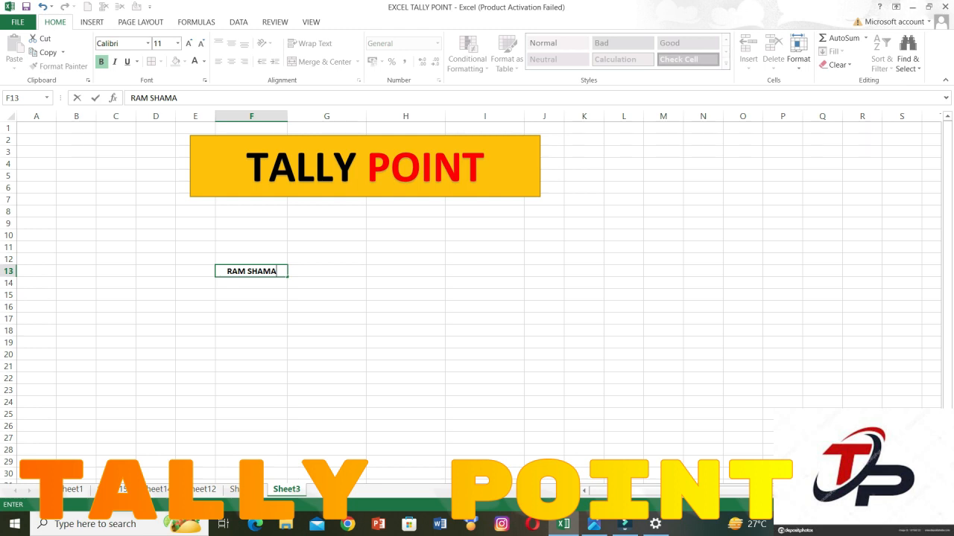
pyautogui.press('BackSpace')
pyautogui.press('BackSpace')
pyautogui.write('RMA')
pyautogui.press('Return')
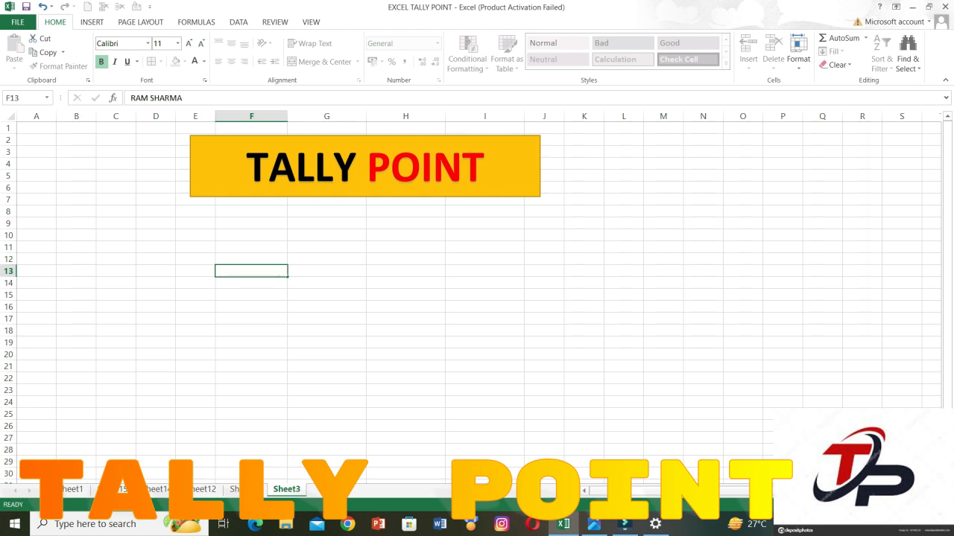
pyautogui.write('MOHAN')
pyautogui.press('Return')
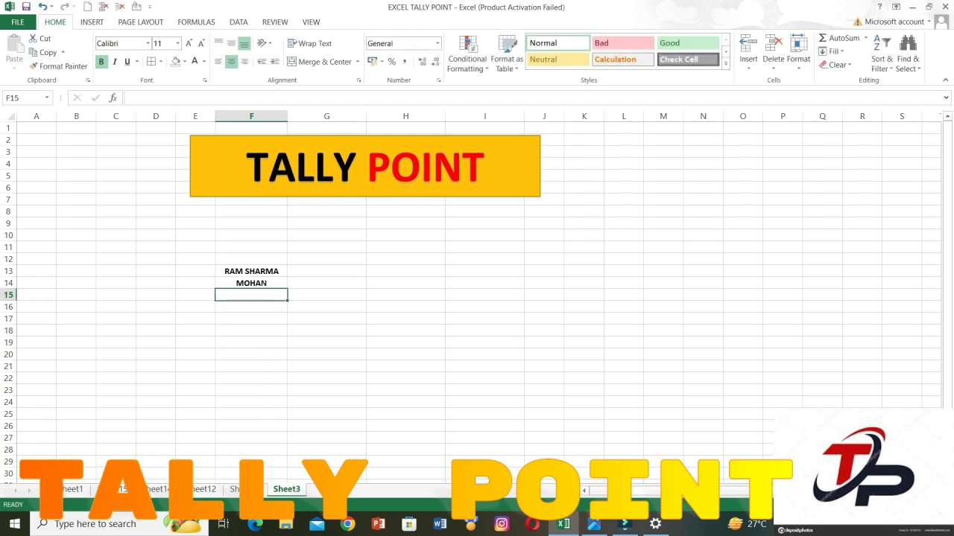
pyautogui.press('Up')
pyautogui.write('MOH')
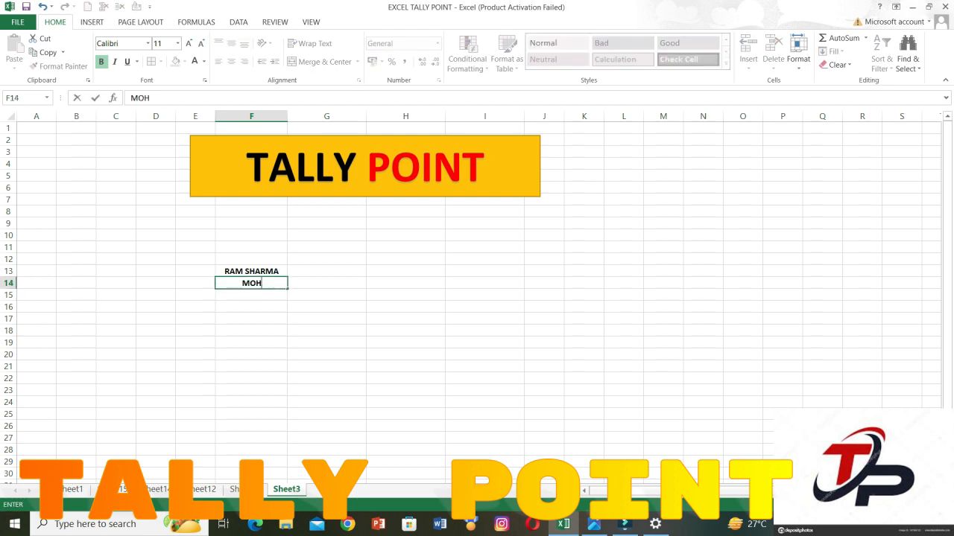
pyautogui.write('AN PARMAR')
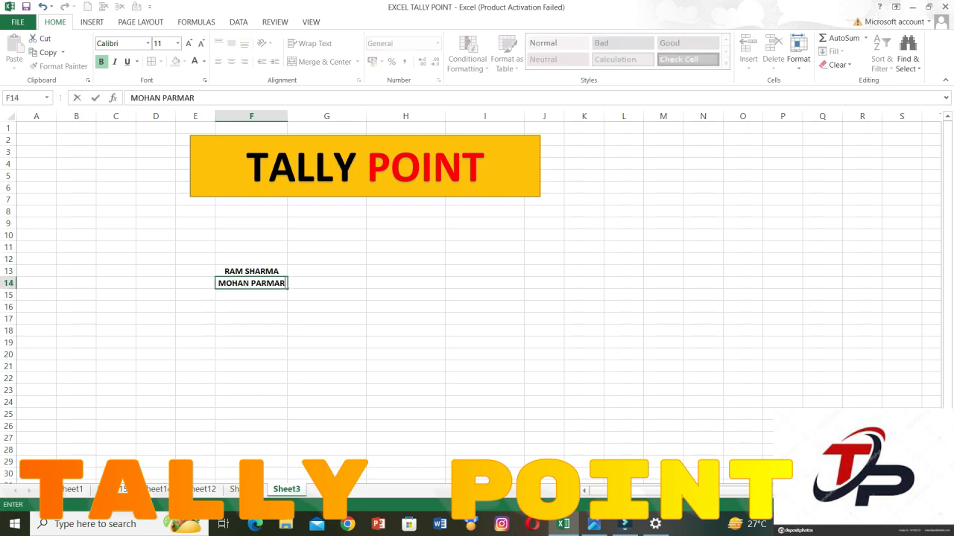
pyautogui.hotkey('ctrl', 'Return')
# Add two more full names in capitals in cells F15 and F16.
pyautogui.press('Return')
pyautogui.write('AJAY')
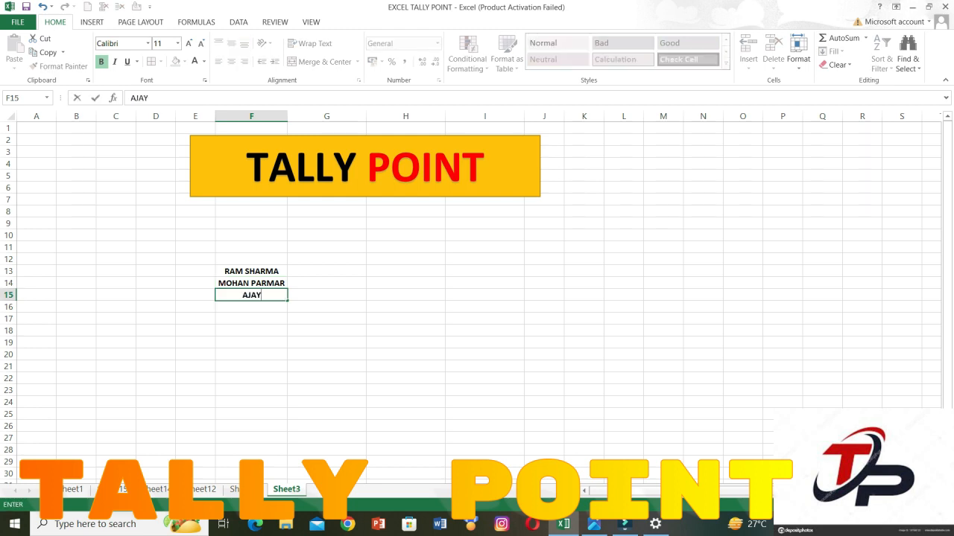
pyautogui.write(' PAL')
pyautogui.press('Return')
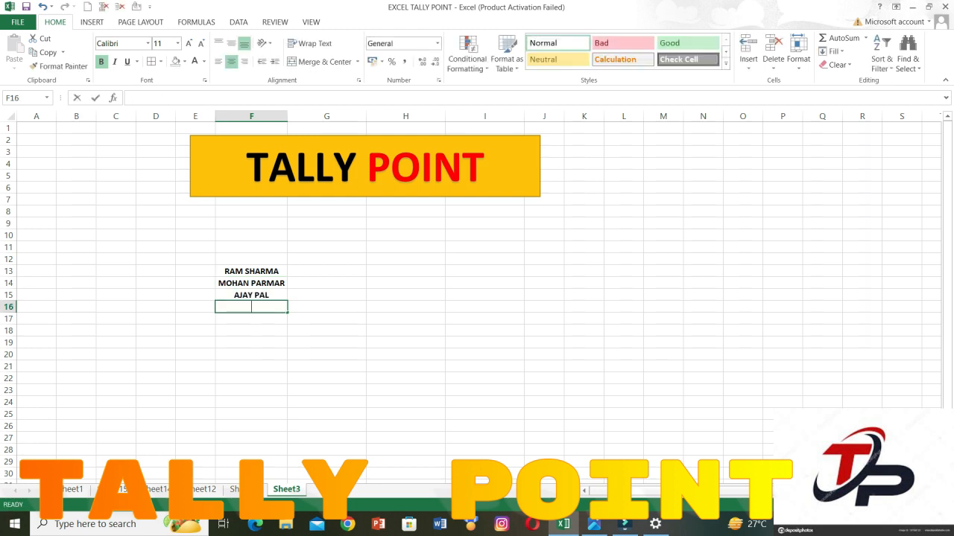
pyautogui.write('KRISHNA RATHO')
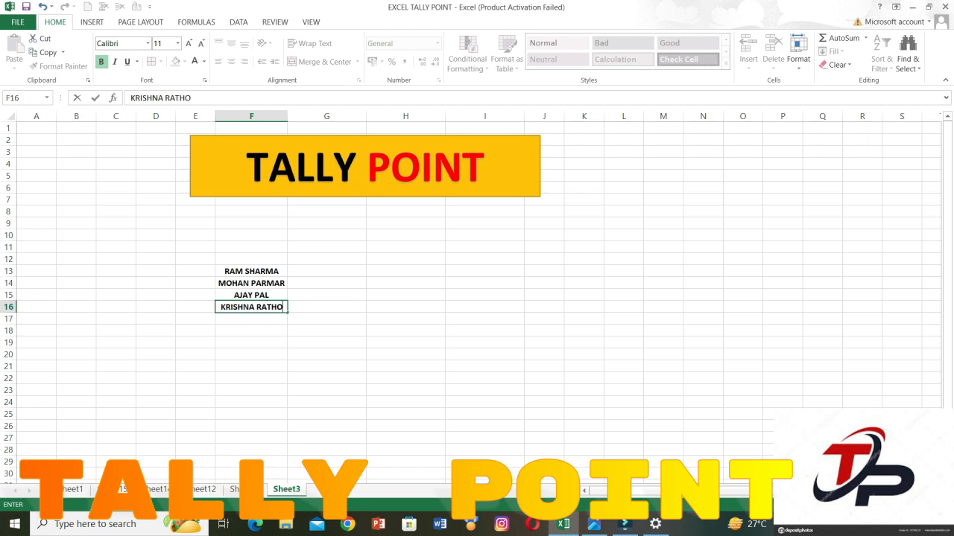
pyautogui.write('RE')
pyautogui.press('Return')
# Complete the name list with full names in capitals in cells F17 and F18.
pyautogui.write('NI')
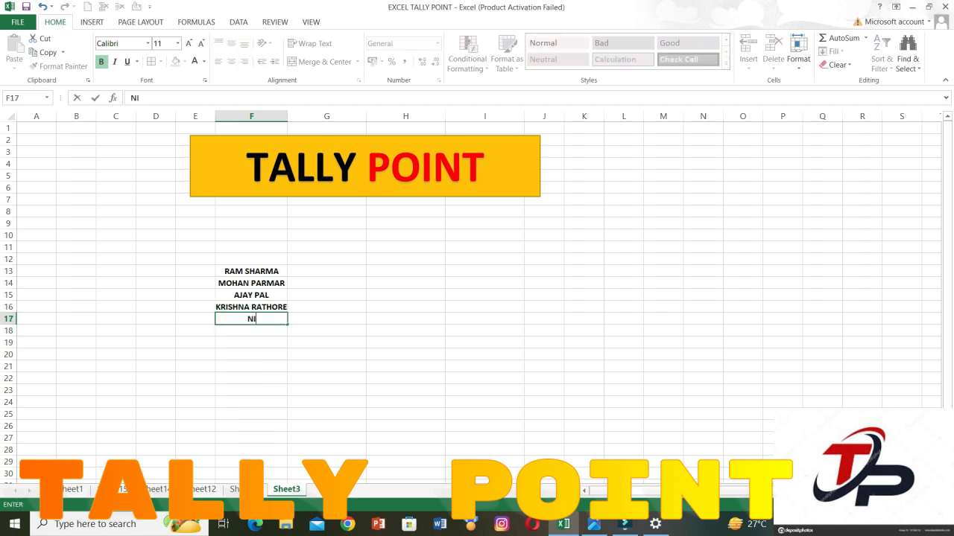
pyautogui.write('KITA MEWADA')
pyautogui.press('Return')
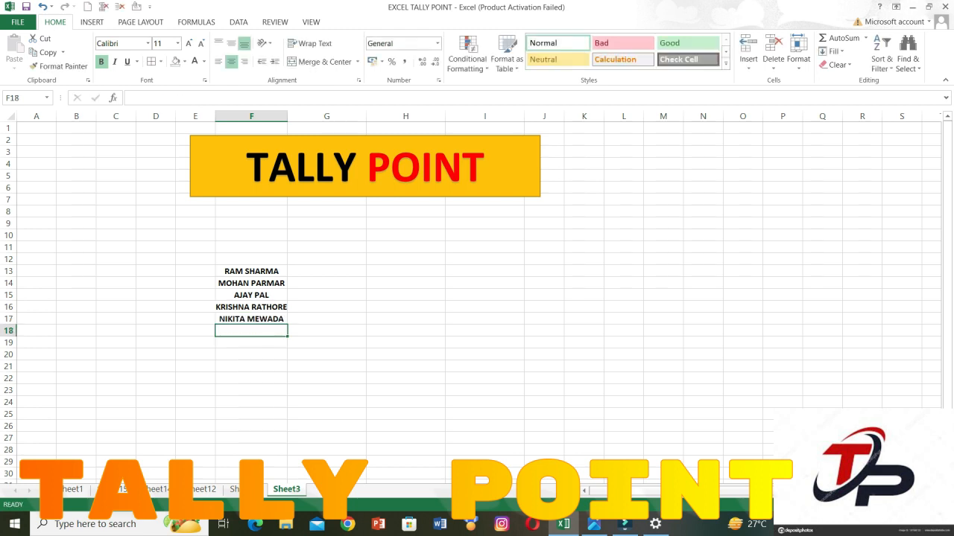
pyautogui.write('AJAY ')
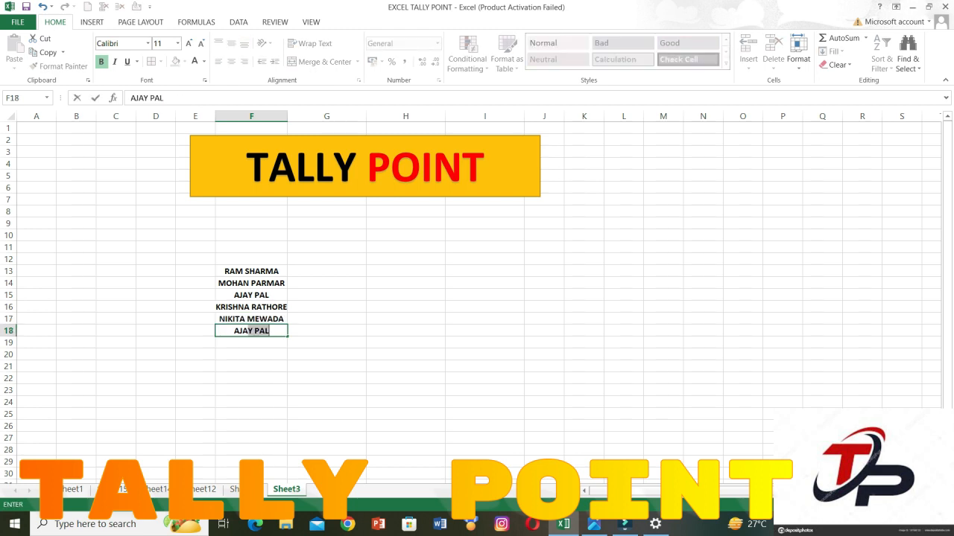
pyautogui.write('RAJPUR')
pyautogui.press('Return')
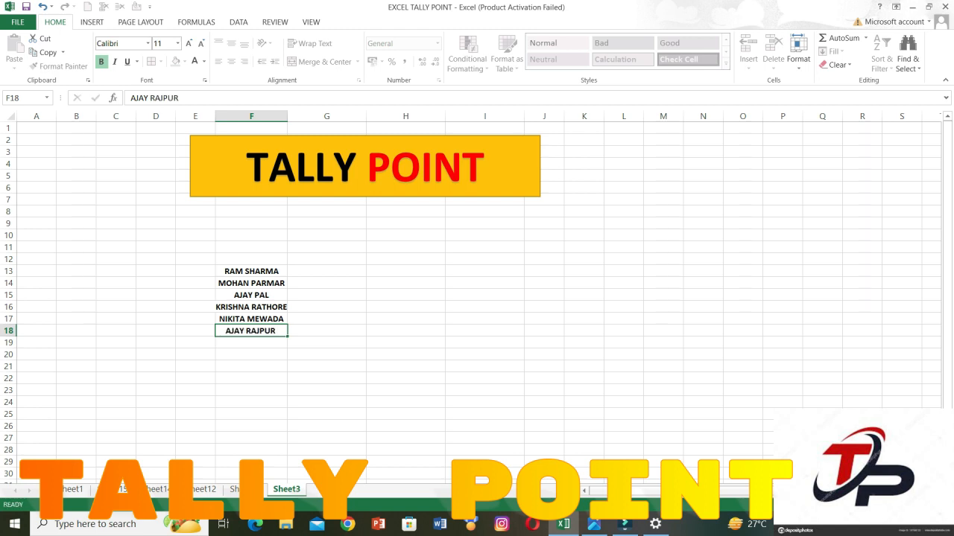
# Enter the heading FESH FILL in cell G13, beside the first name in the list.
pyautogui.click(326, 271)
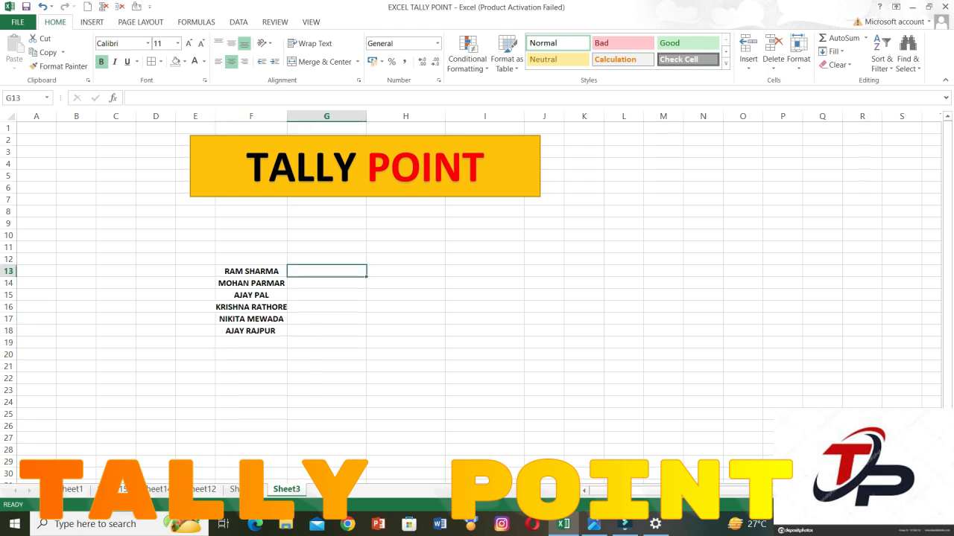
pyautogui.write('FLE')
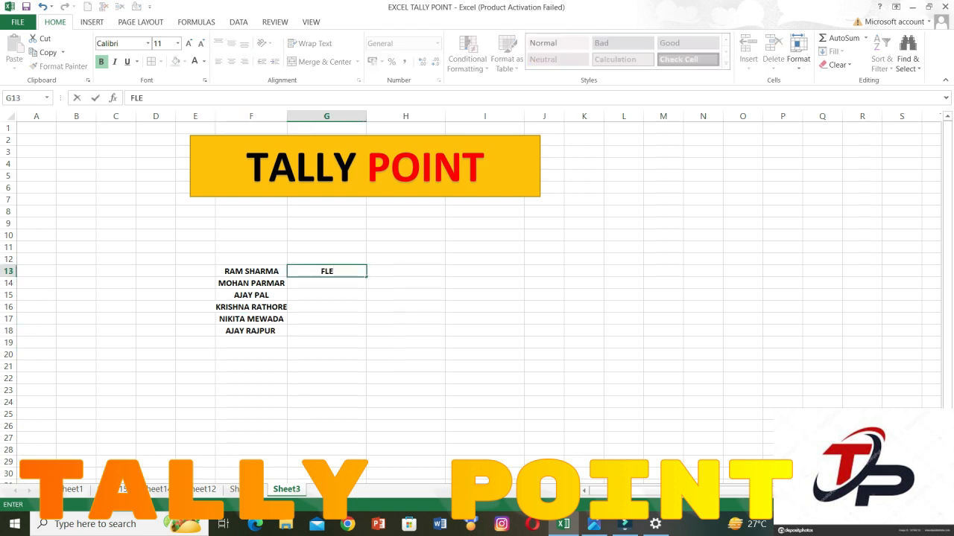
pyautogui.press('BackSpace')
pyautogui.press('BackSpace')
pyautogui.write('ESH FILL')
pyautogui.click(326, 319)
# Copy the FESH FILL heading from G13 to H13 and clear the copy marker.
pyautogui.click(326, 271)
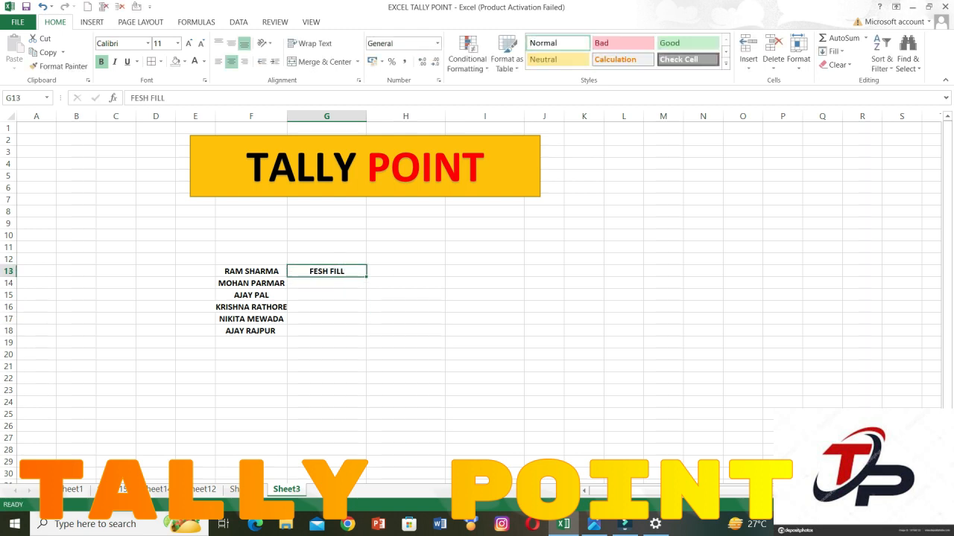
pyautogui.hotkey('ctrl', 'c')
pyautogui.click(407, 271)
pyautogui.hotkey('ctrl', 'v')
pyautogui.press('Escape')
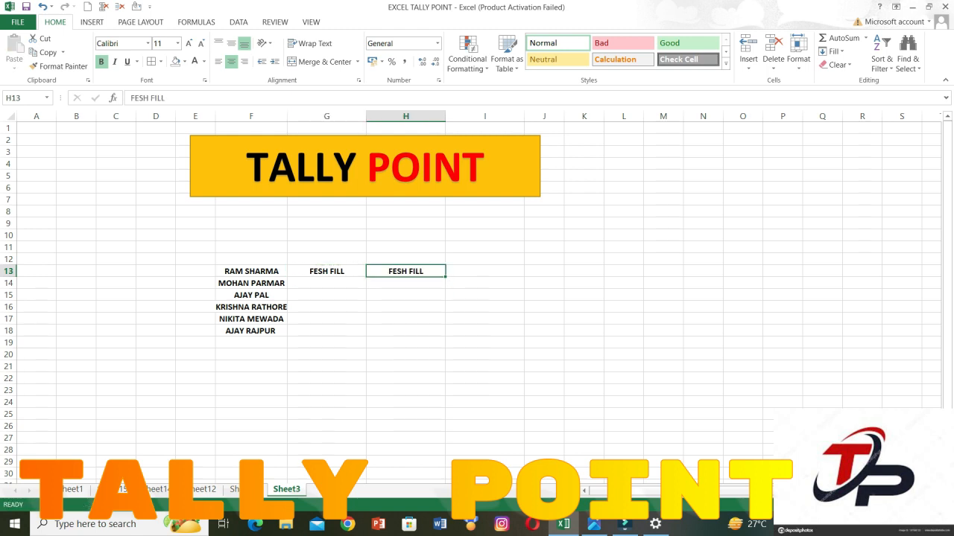
# Move both FESH FILL headings from G13:H13 up to G12:H12, above the first row of names.
pyautogui.click(406, 319)
pyautogui.click(251, 272)
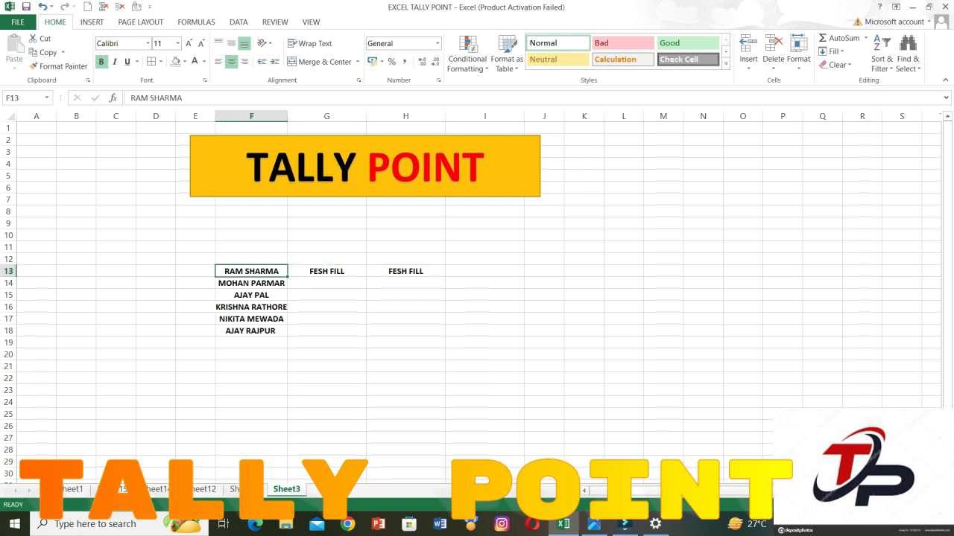
pyautogui.click(251, 248)
pyautogui.click(251, 259)
pyautogui.moveTo(326, 272); pyautogui.dragTo(406, 260)
pyautogui.click(406, 307)
pyautogui.moveTo(326, 271); pyautogui.dragTo(406, 271)
pyautogui.hotkey('ctrl', 'x')
pyautogui.click(326, 260)
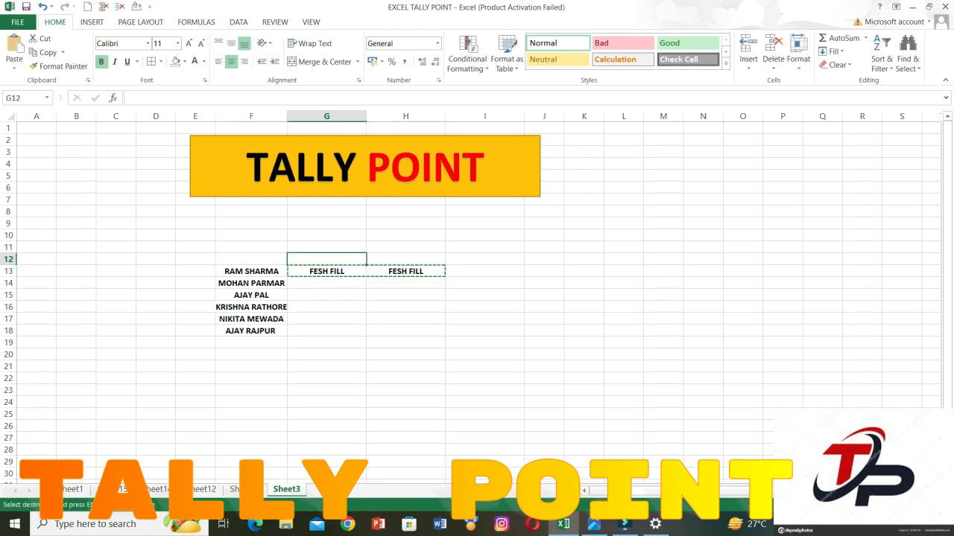
pyautogui.hotkey('ctrl', 'v')
# Enter the heading NAME in F12 and apply all borders to the range F12:H19.
pyautogui.click(251, 259)
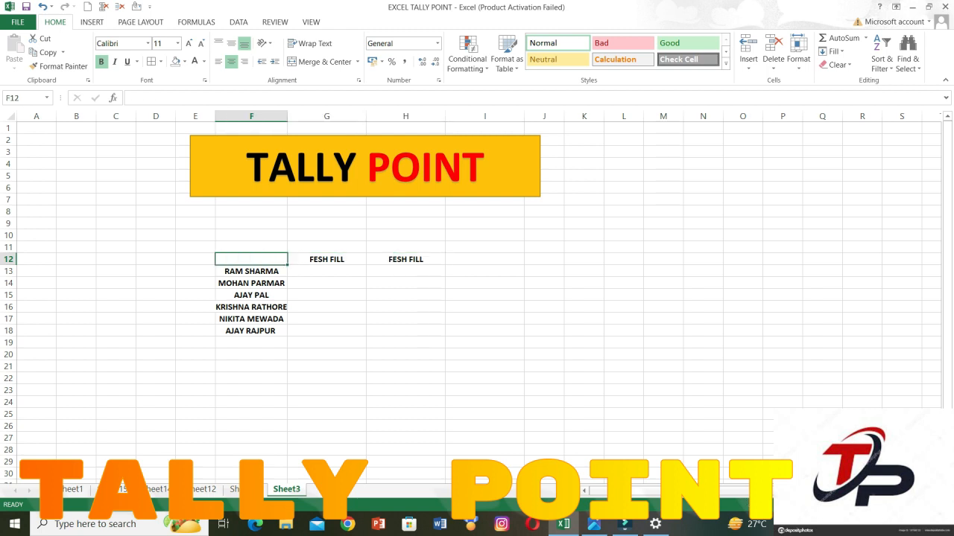
pyautogui.write('NAME')
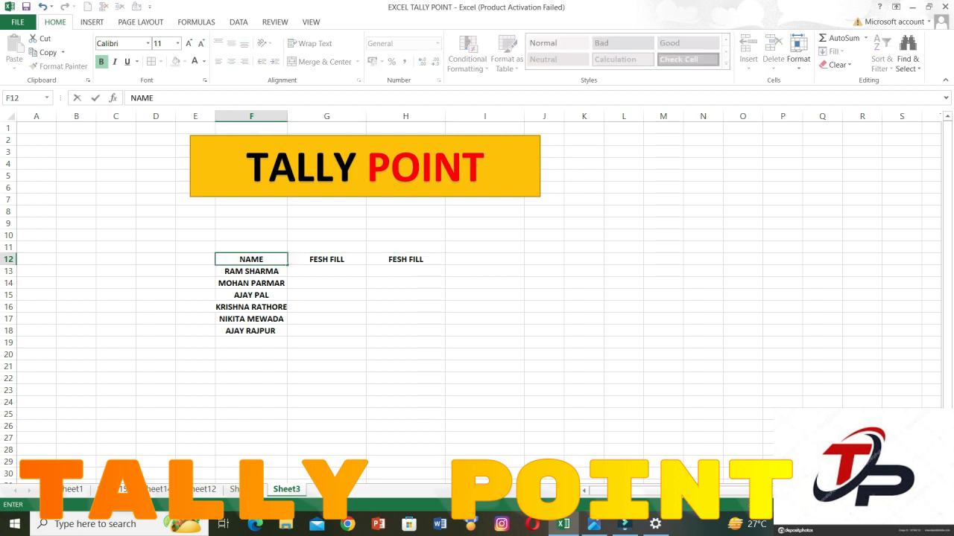
pyautogui.click(327, 295)
pyautogui.moveTo(251, 259); pyautogui.dragTo(406, 344)
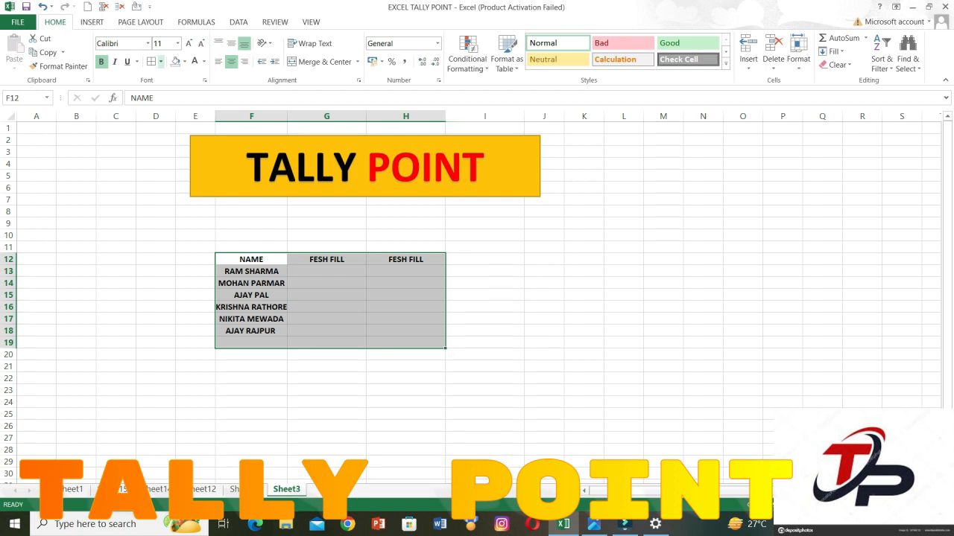
pyautogui.click(160, 61)
pyautogui.click(182, 166)
# Enter the first name from F13 in lowercase in G13, and Flash Fill the remaining first names below it.
pyautogui.click(326, 271)
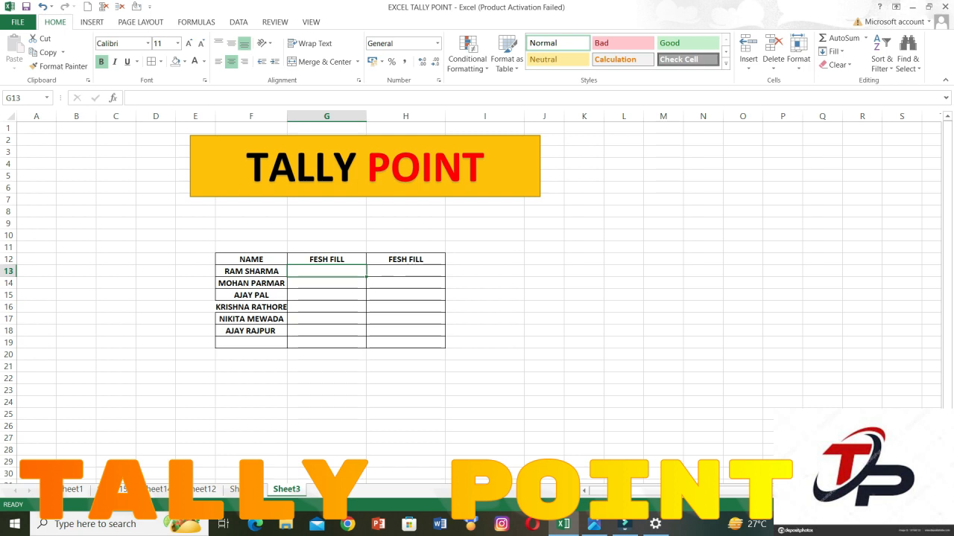
pyautogui.write('ram')
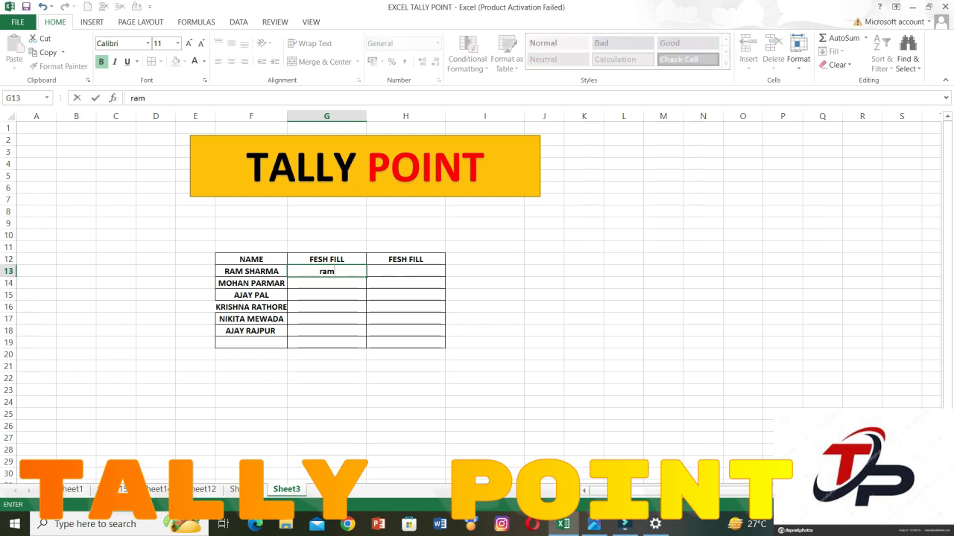
pyautogui.press('Return')
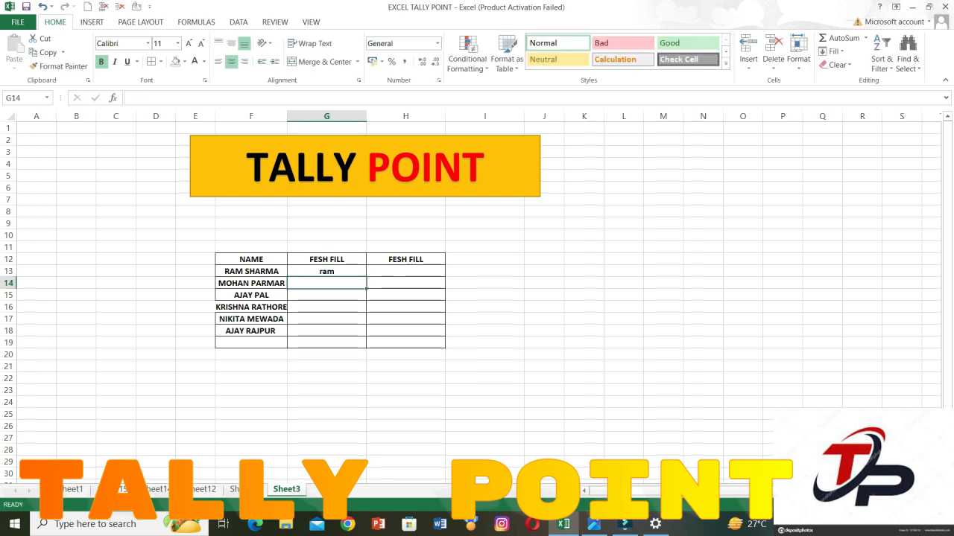
pyautogui.hotkey('ctrl', 'e')
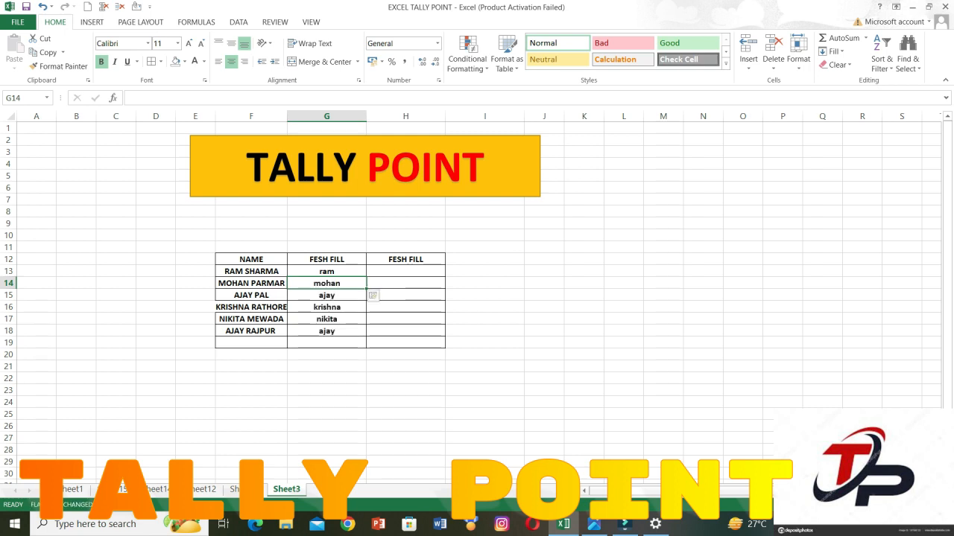
# Enter the surname from F13 in lowercase in H13, and Flash Fill the remaining surnames below it.
pyautogui.click(406, 271)
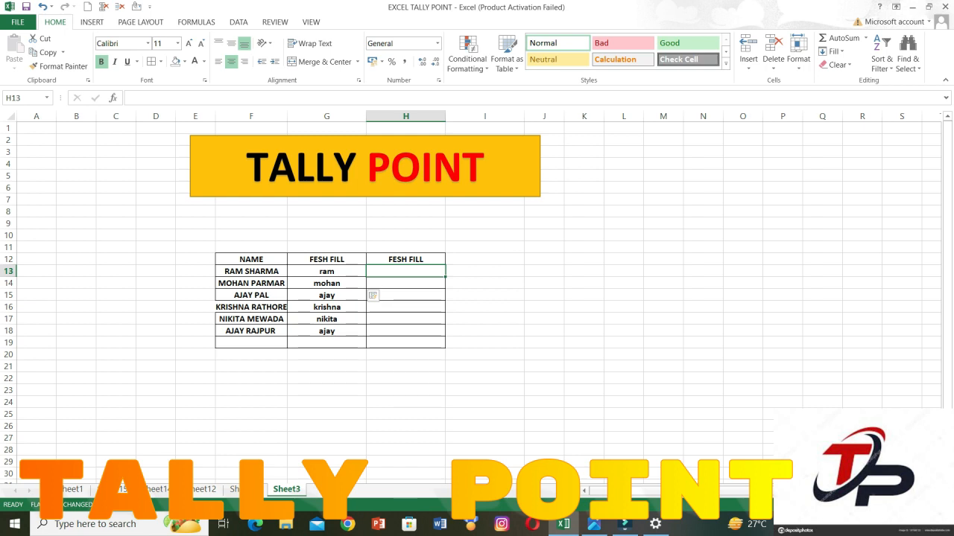
pyautogui.write('sharma')
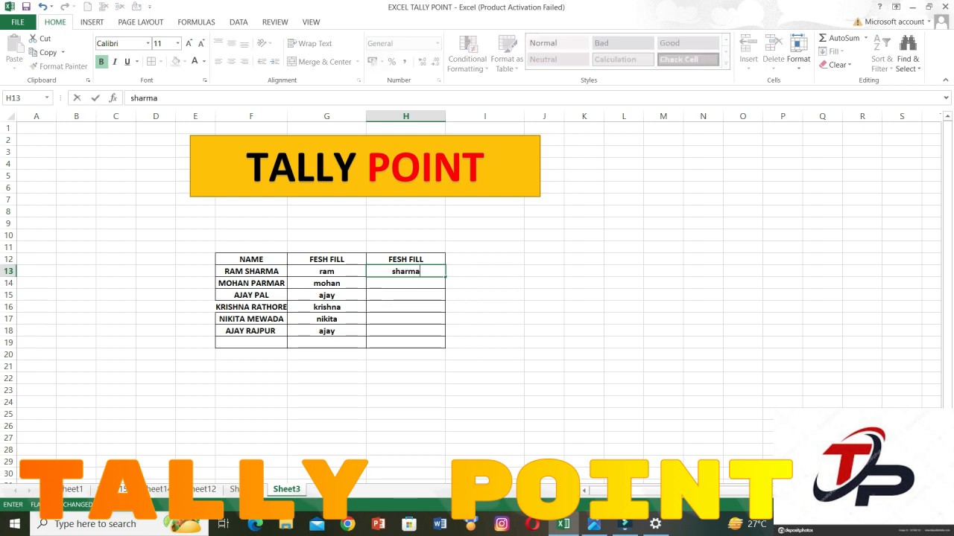
pyautogui.press('Return')
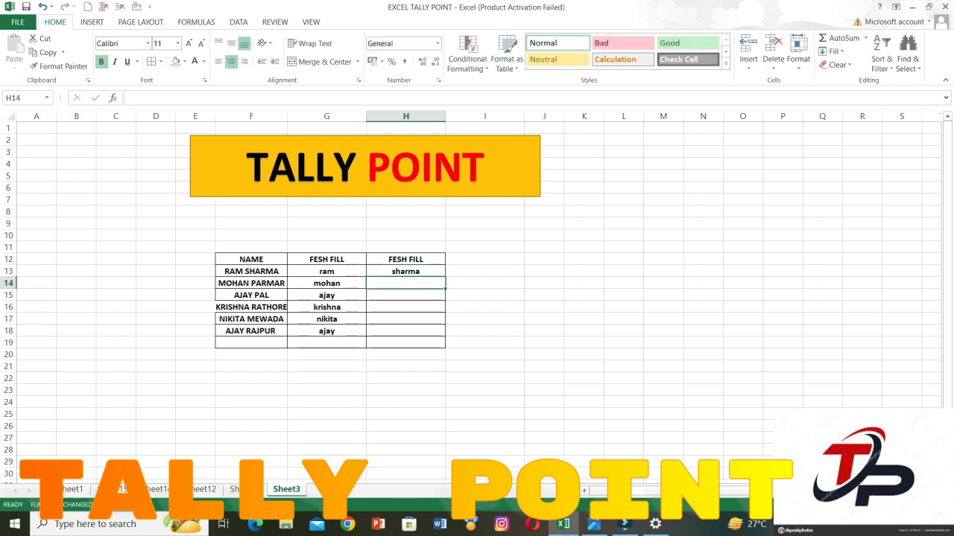
pyautogui.hotkey('ctrl', 'e')
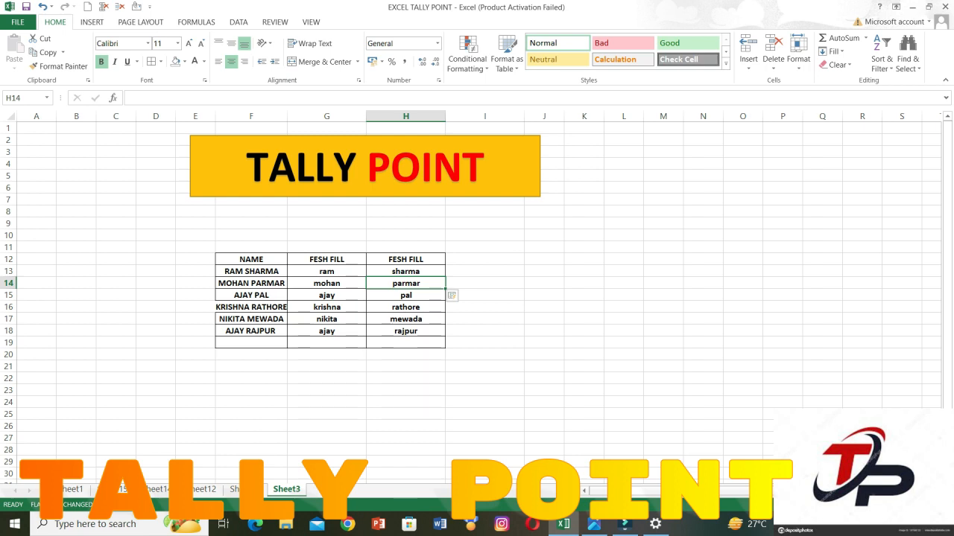
# Copy the FESH FILL heading from H12 to I12 for a third fill column.
pyautogui.click(484, 259)
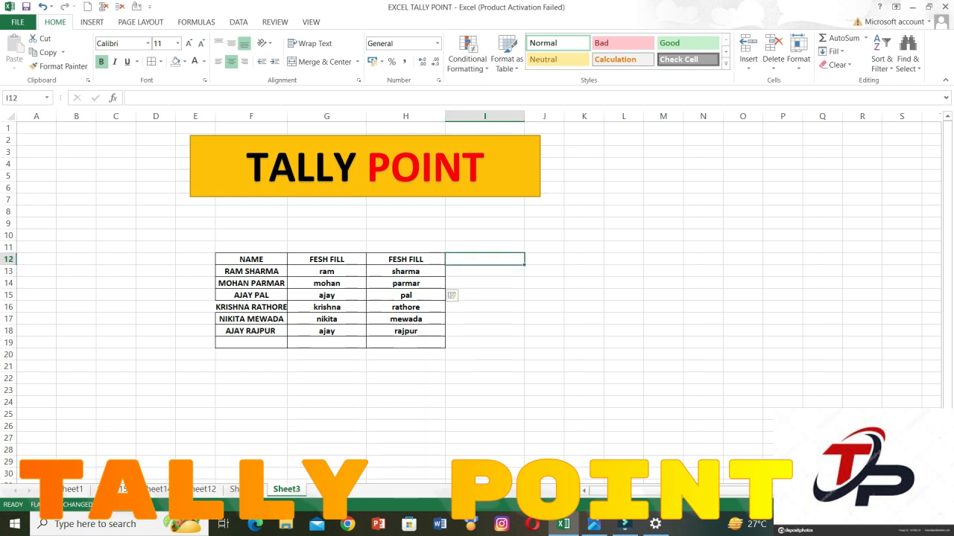
pyautogui.click(406, 259)
pyautogui.hotkey('ctrl', 'c')
pyautogui.press('Right')
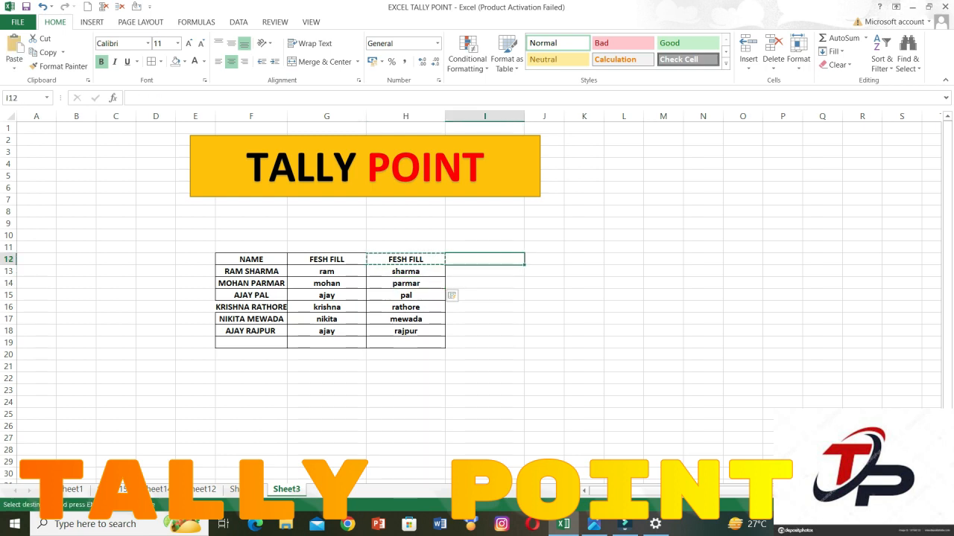
pyautogui.hotkey('ctrl', 'v')
# Enter the name from F13 in lowercase with the surname first in I13, and Flash Fill the reversed names below it.
pyautogui.press('Down')
pyautogui.write('sharma')
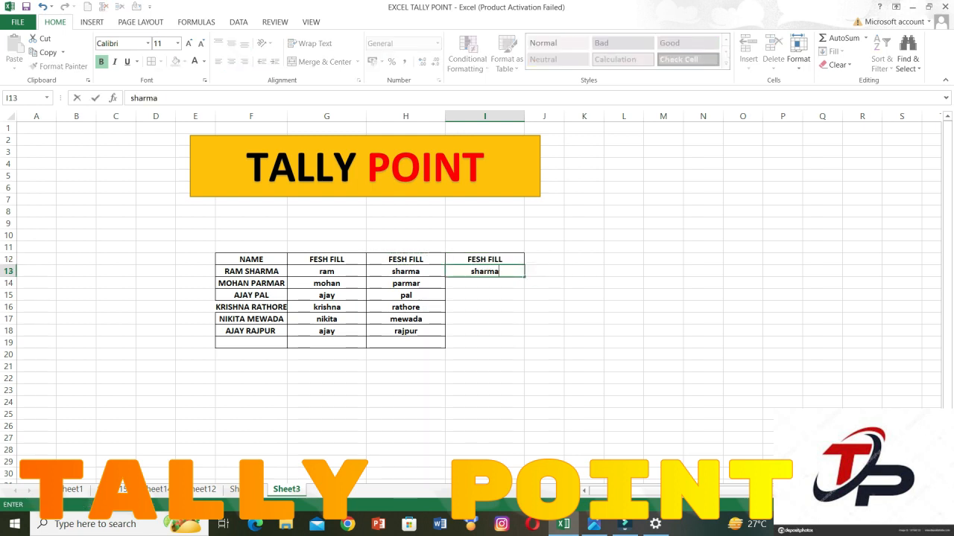
pyautogui.write(' ram')
pyautogui.hotkey('ctrl', 'Return')
pyautogui.press('Return')
pyautogui.hotkey('ctrl', 'e')
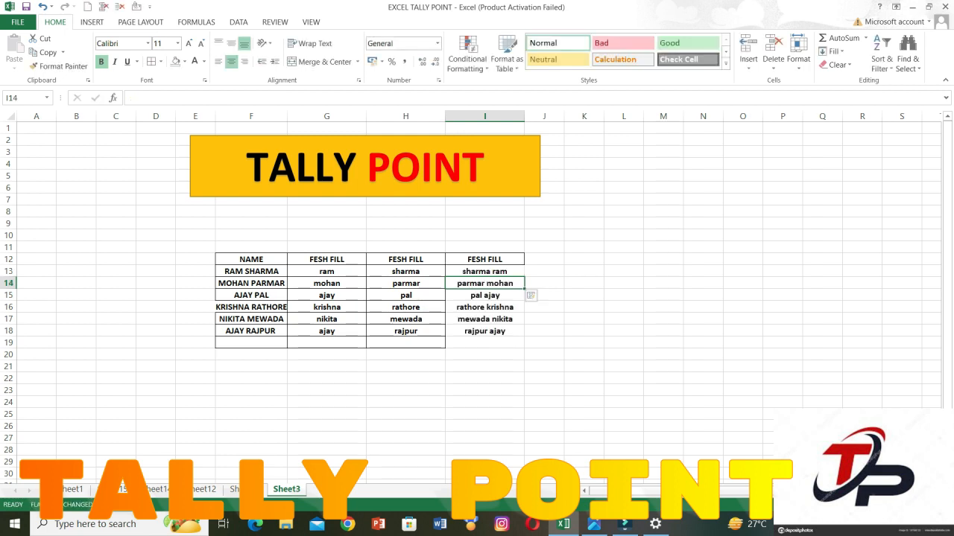
# Delete the Flash Fill results from G13:I19 below the three FESH FILL headings.
pyautogui.moveTo(327, 271); pyautogui.dragTo(485, 343)
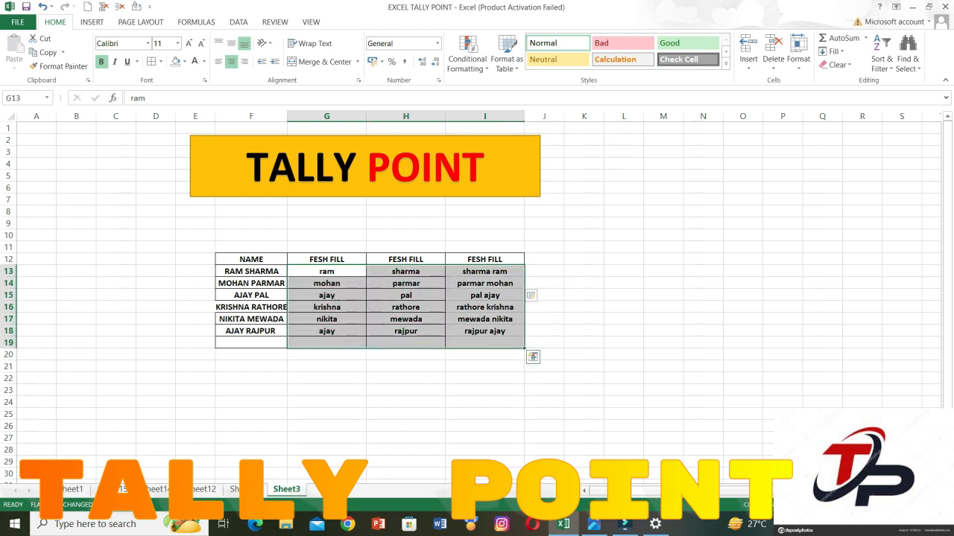
pyautogui.press('Delete')
# Enter the full name from F13 in proper case in G13, and Flash Fill the remaining names below it.
pyautogui.click(327, 272)
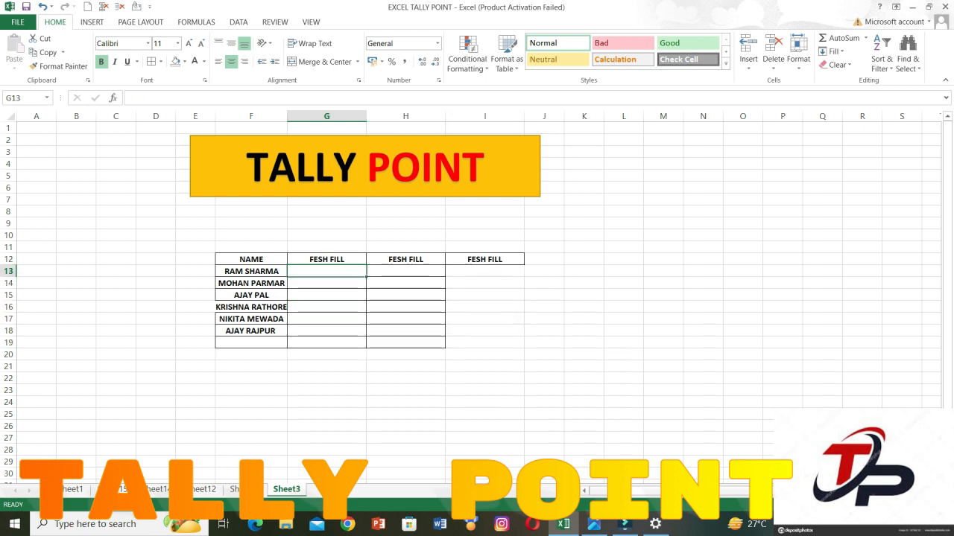
pyautogui.write('Ra')
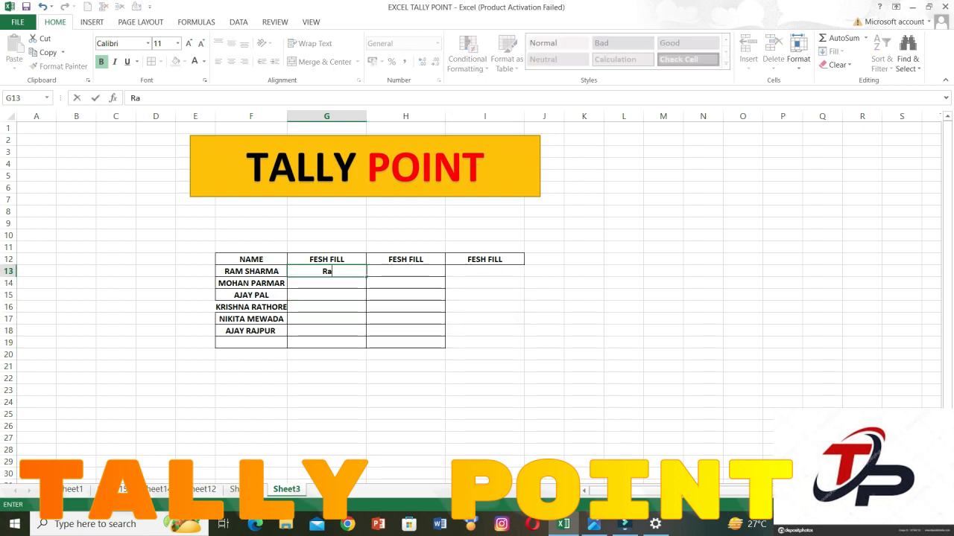
pyautogui.write('m Sharma')
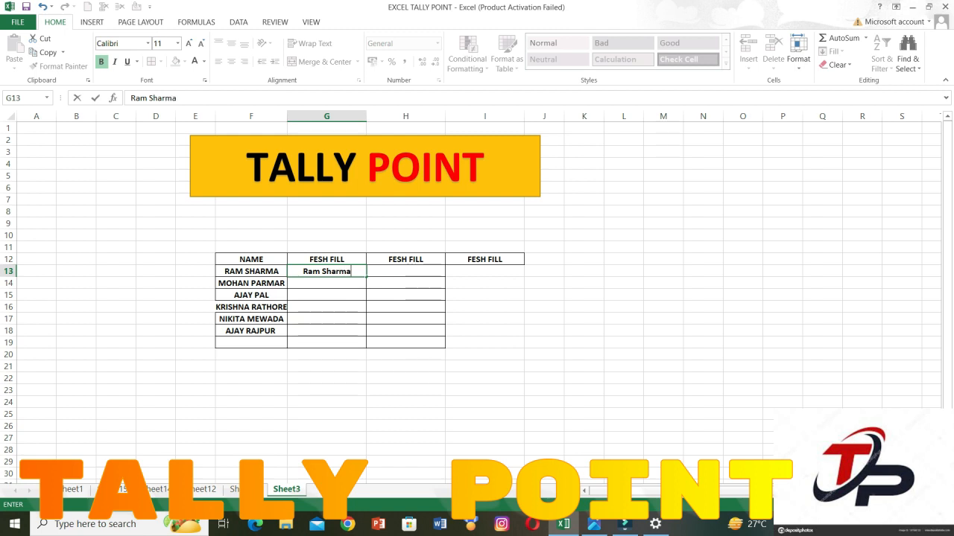
pyautogui.press('Return')
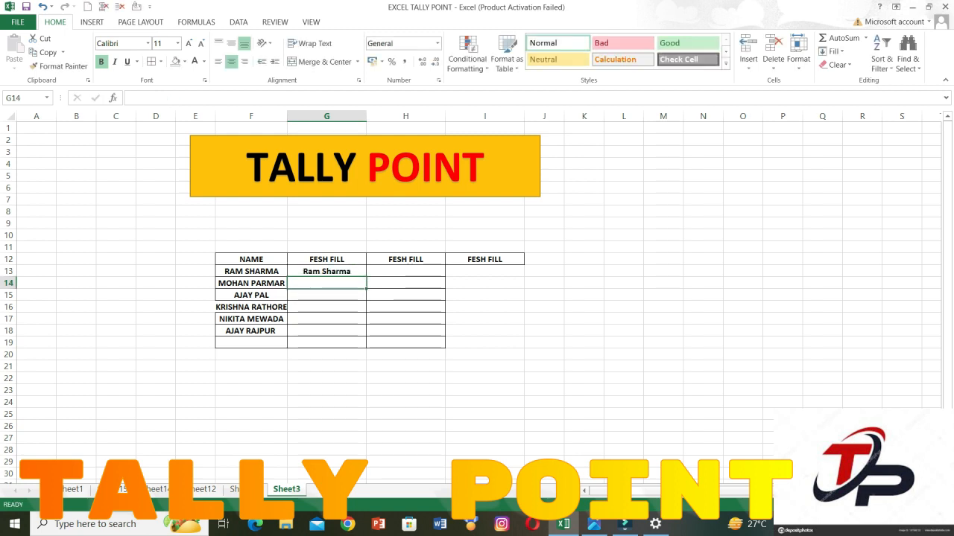
pyautogui.hotkey('ctrl', 'e')
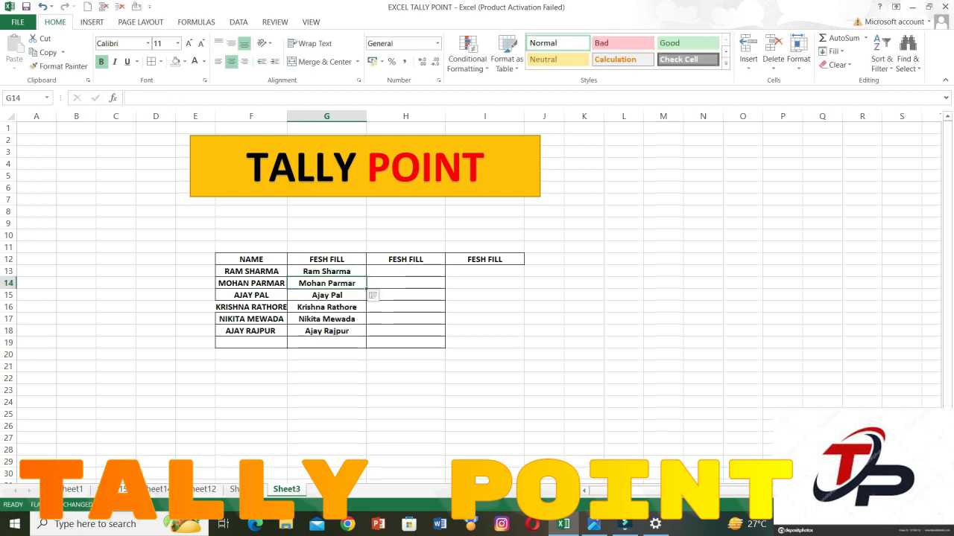
# Enter the full name from F13 in uppercase in H13, and Flash Fill the remaining names below it.
pyautogui.click(405, 271)
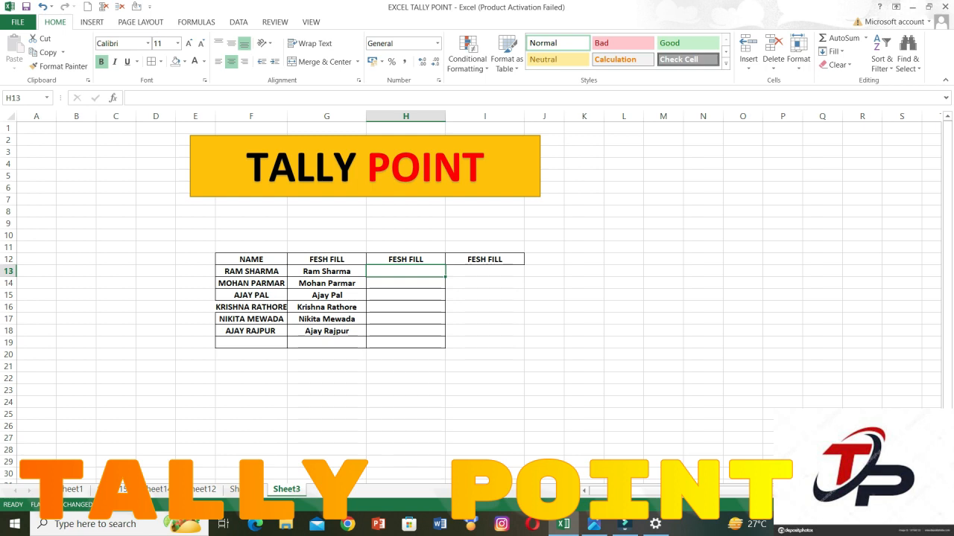
pyautogui.write('=')
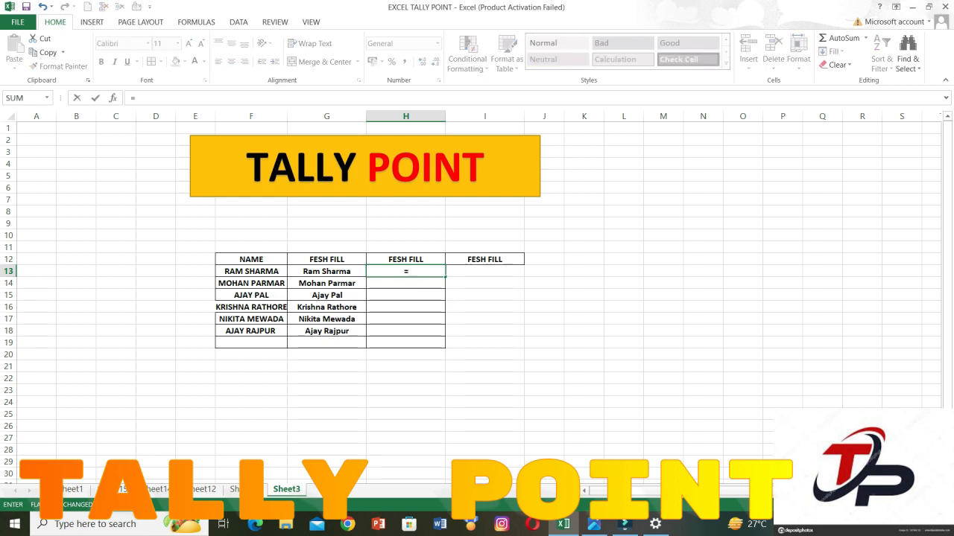
pyautogui.press('BackSpace')
pyautogui.write('RAM')
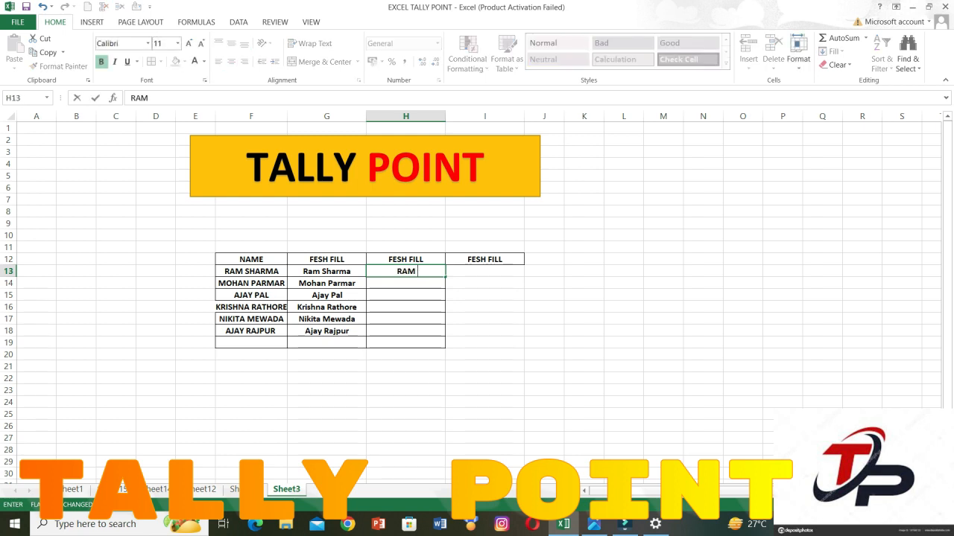
pyautogui.write(' SHARMA')
pyautogui.press('Return')
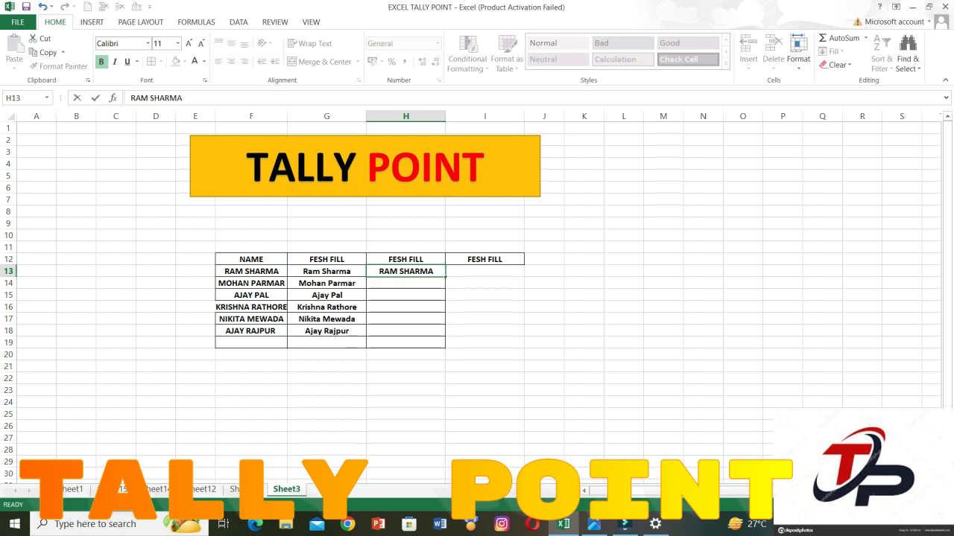
pyautogui.hotkey('ctrl', 'e')
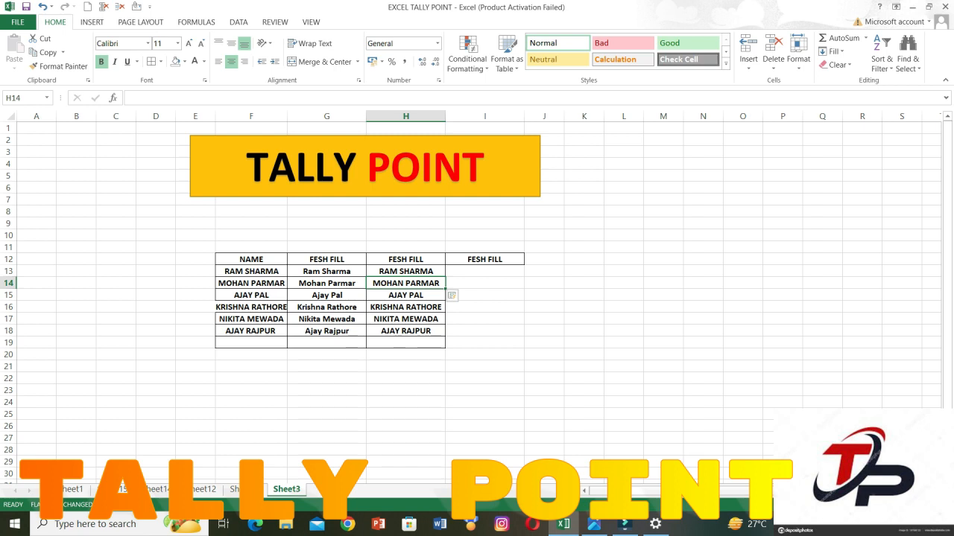
pyautogui.click(73, 489)
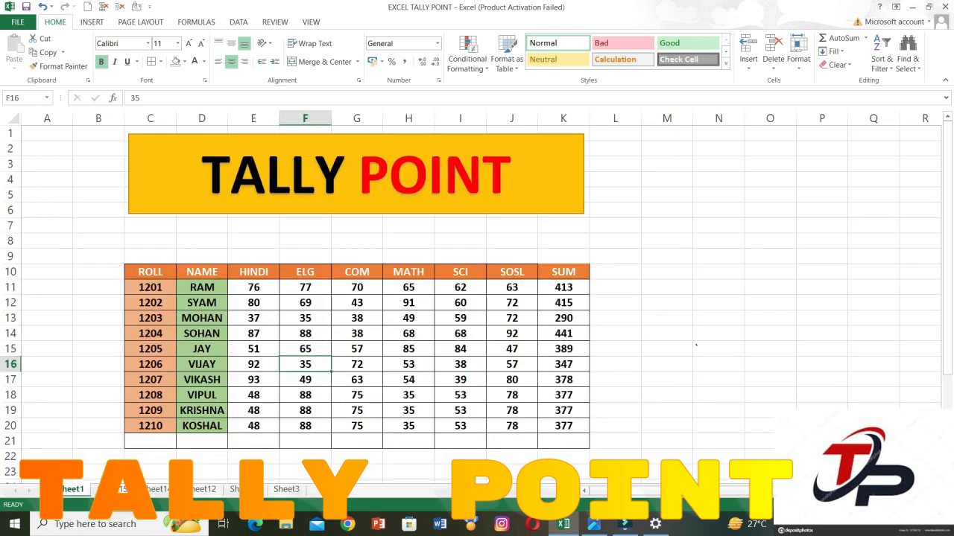
pyautogui.click(408, 349)
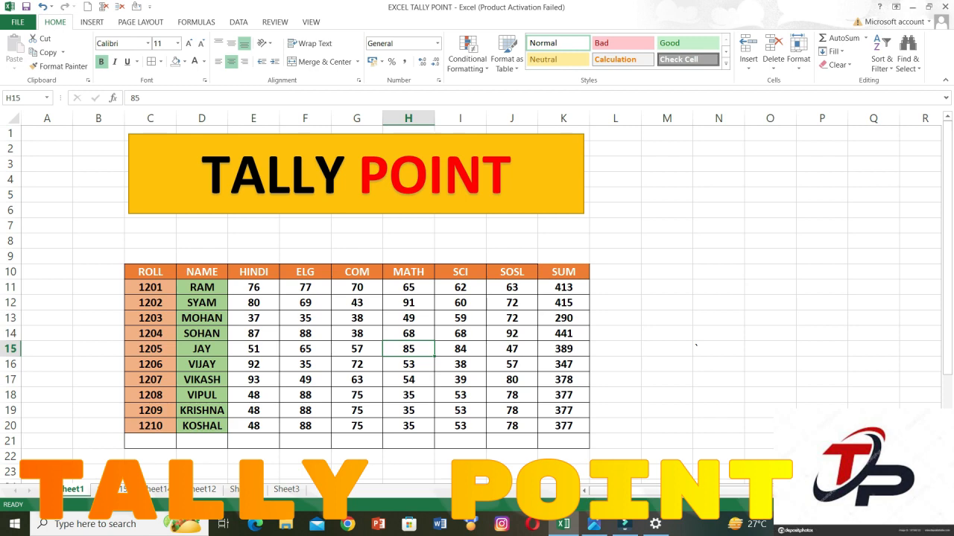
pyautogui.click(286, 489)
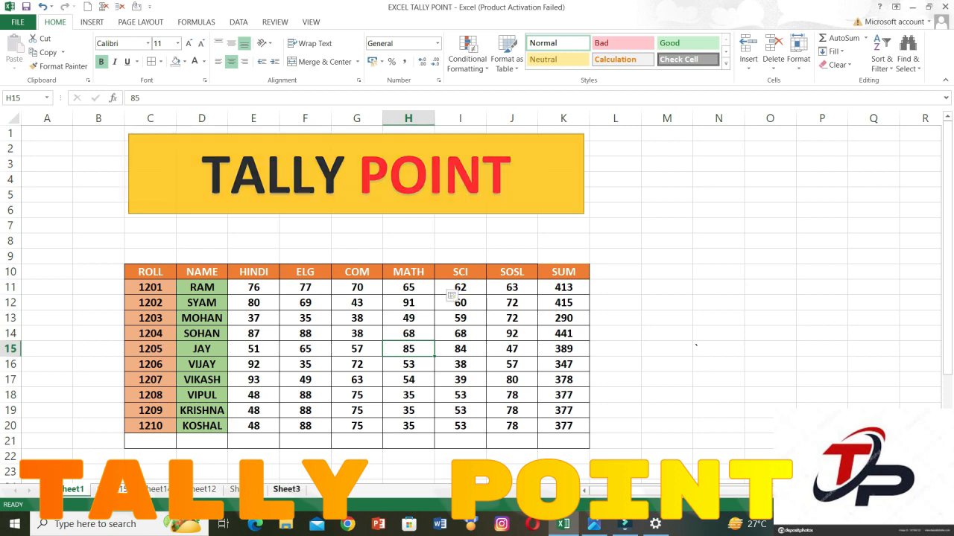
# Merge and center F21:H22 on Sheet3, and enter the label CTLR+F3 in the merged cell.
pyautogui.click(327, 367)
pyautogui.moveTo(251, 367); pyautogui.dragTo(405, 379)
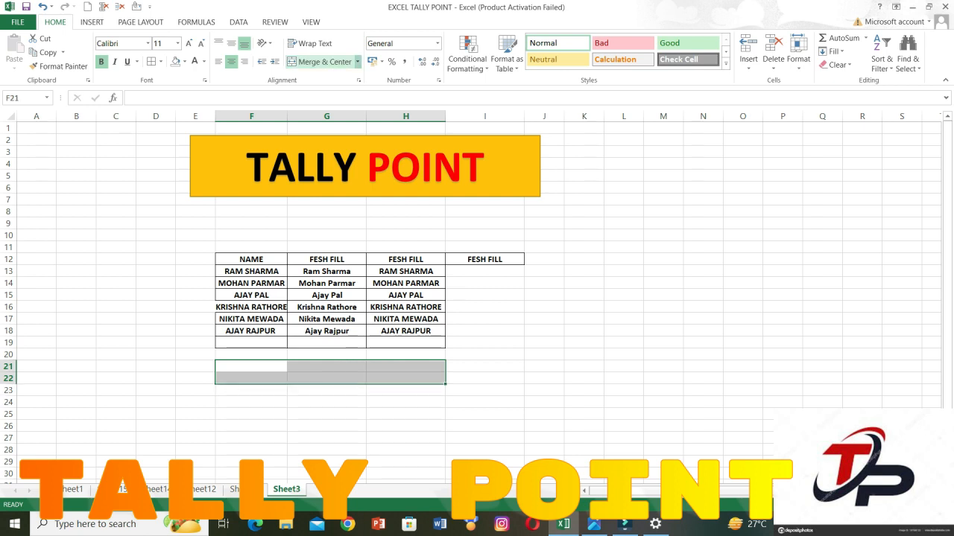
pyautogui.click(319, 62)
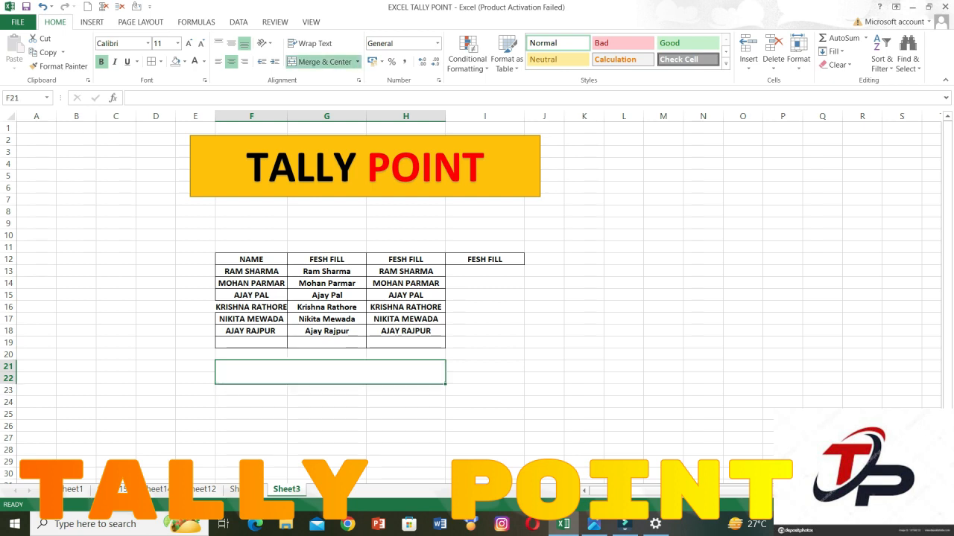
pyautogui.write('C')
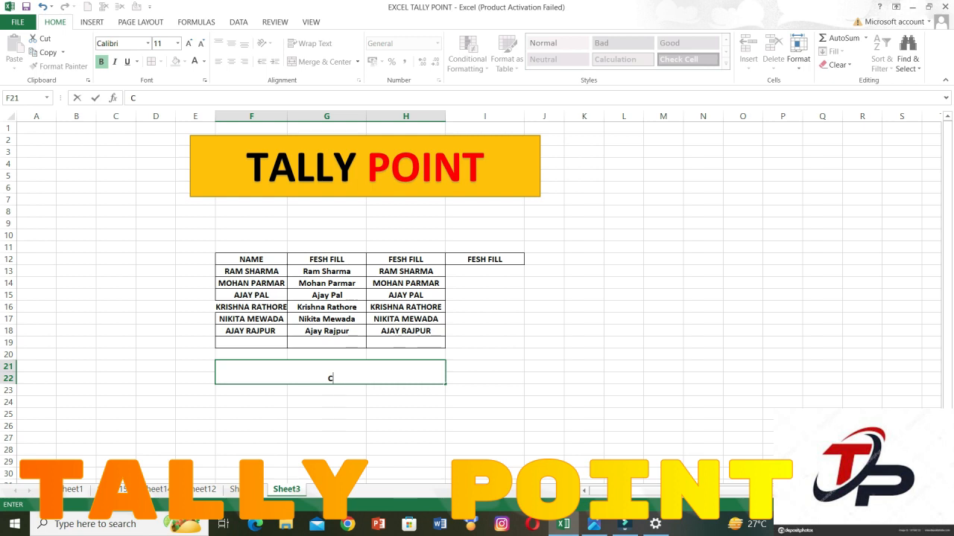
pyautogui.write('TLR+F3')
pyautogui.click(327, 426)
# Format the CTLR+F3 label with middle vertical alignment, a light orange fill and font size 24.
pyautogui.click(330, 373)
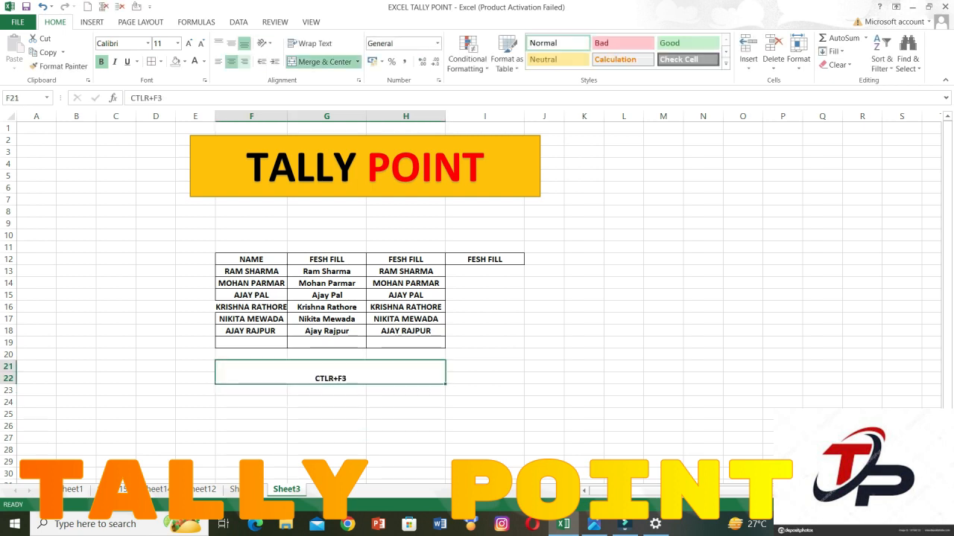
pyautogui.click(231, 43)
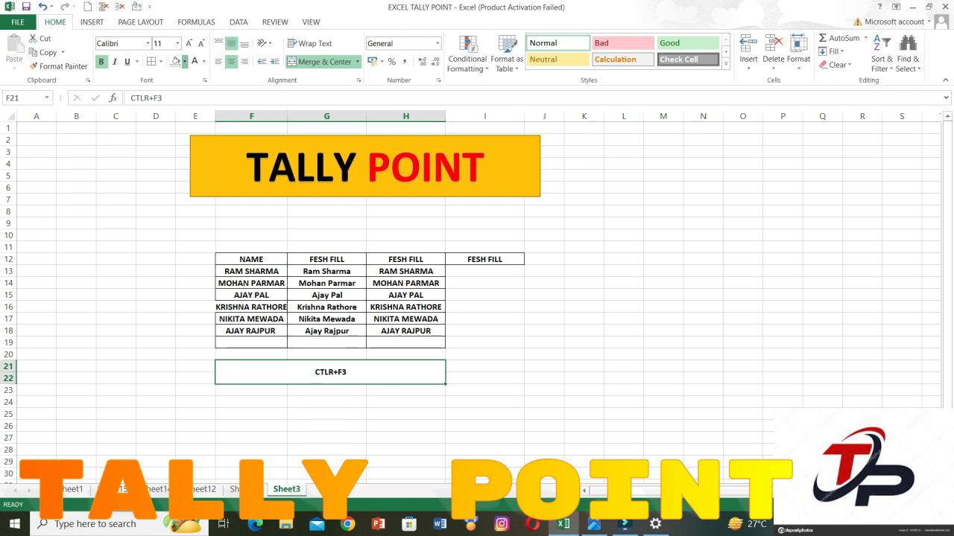
pyautogui.click(184, 62)
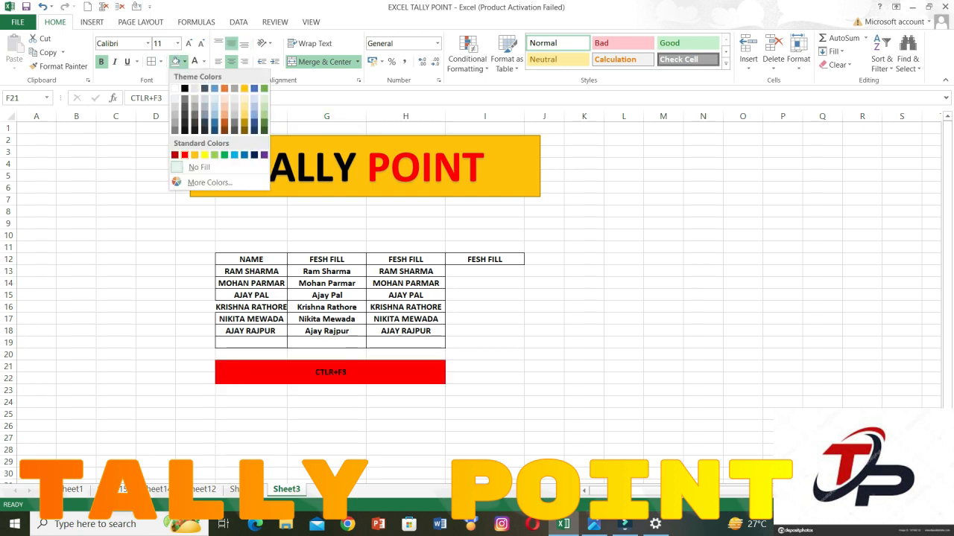
pyautogui.click(225, 108)
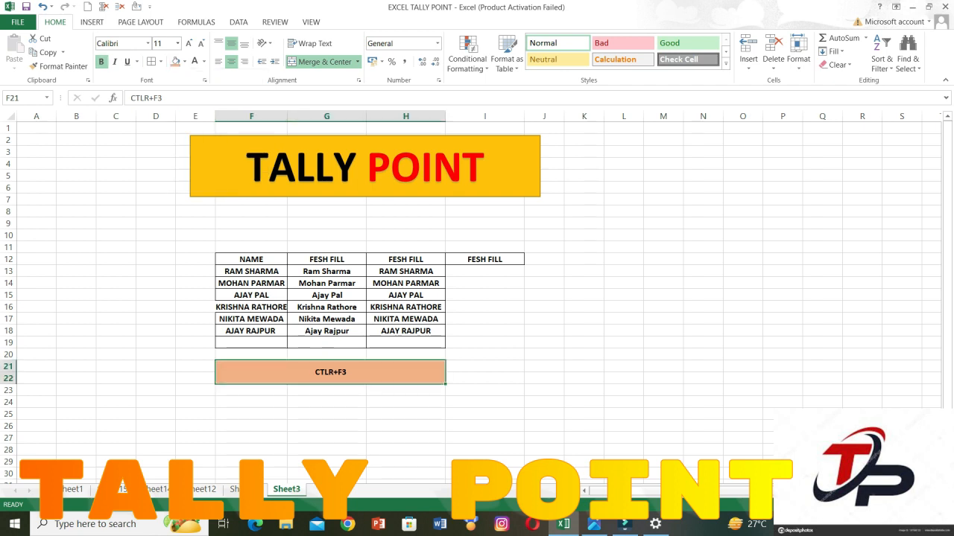
pyautogui.click(189, 43)
pyautogui.click(189, 43)
pyautogui.click(190, 44)
pyautogui.click(189, 43)
pyautogui.click(189, 43)
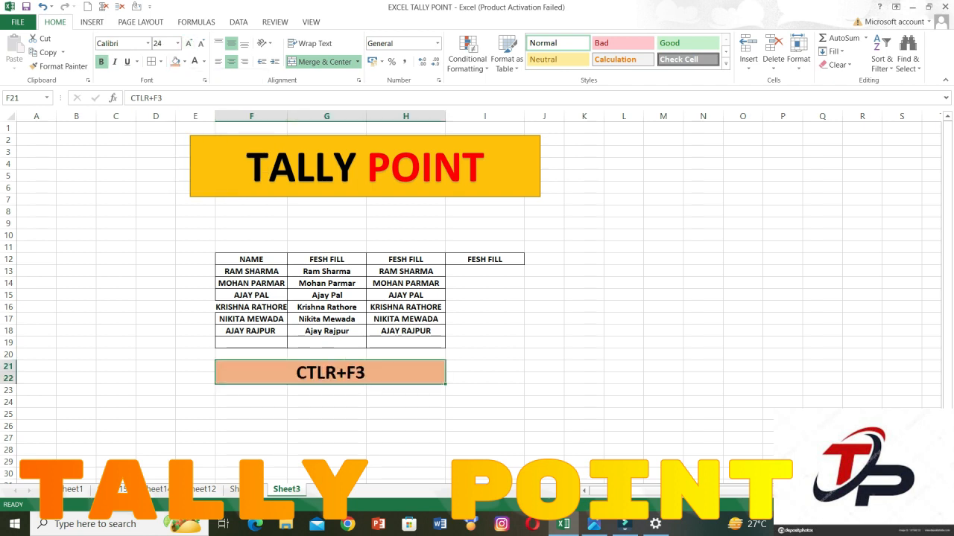
pyautogui.click(484, 295)
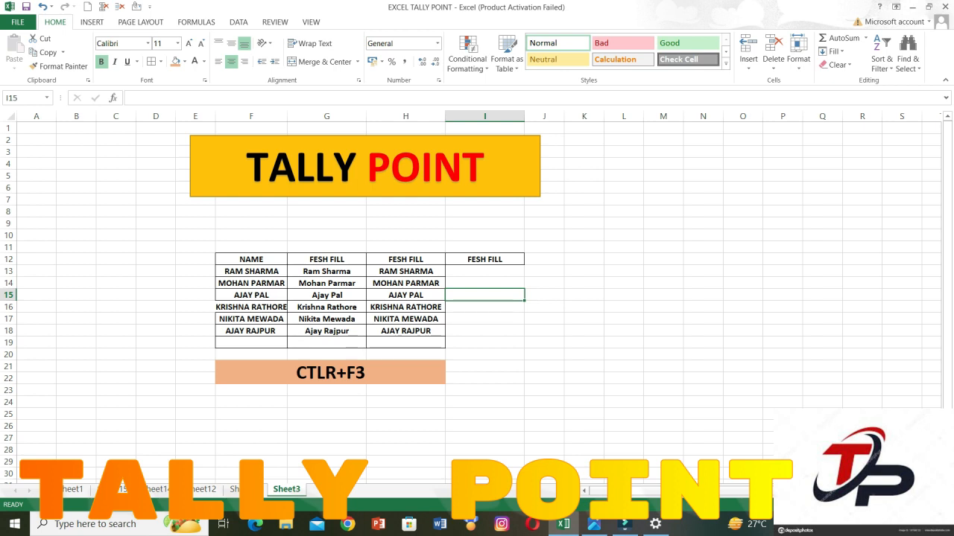
pyautogui.click(331, 373)
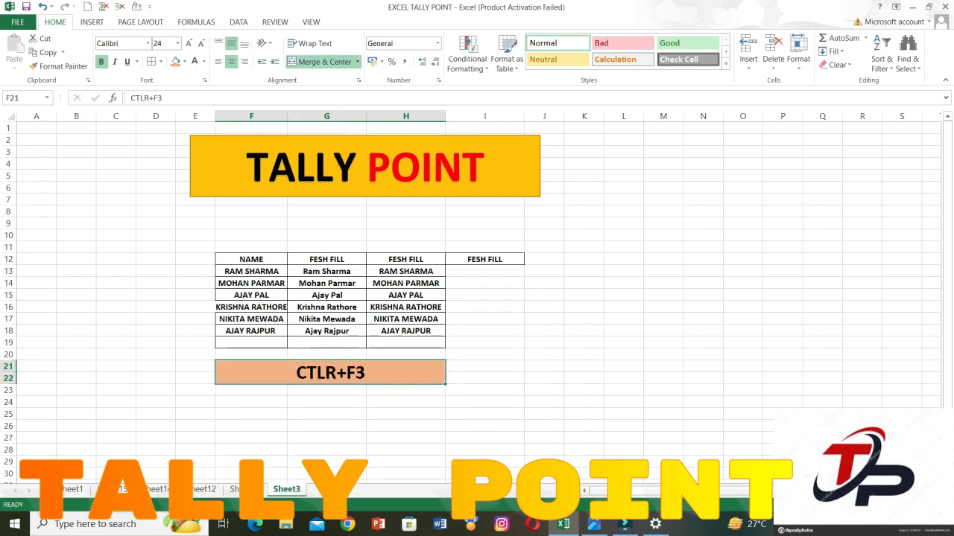
pyautogui.click(327, 295)
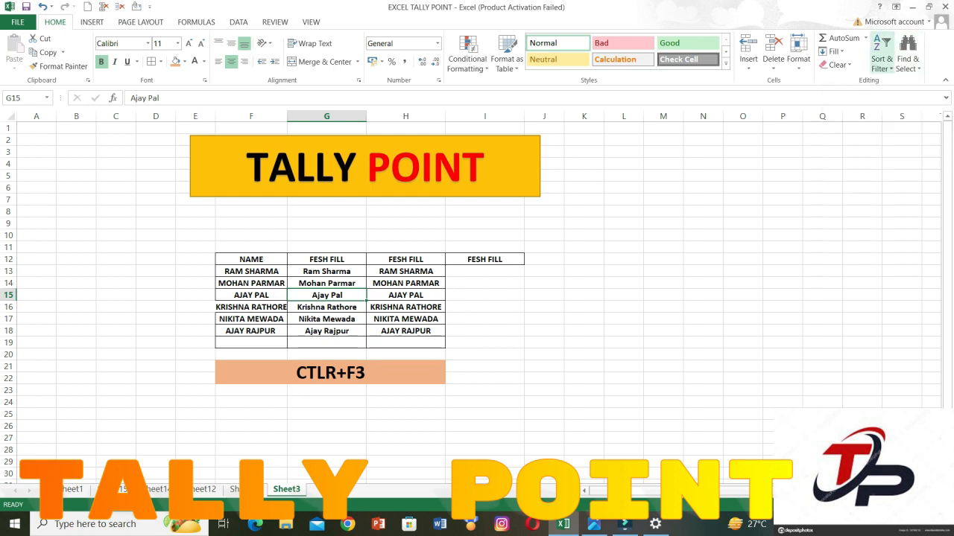
pyautogui.click(835, 64)
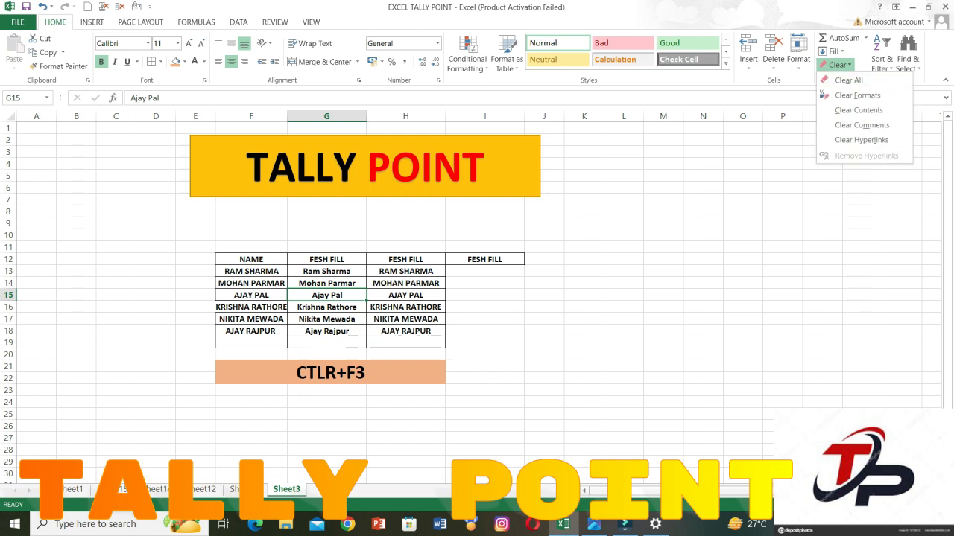
pyautogui.click(72, 490)
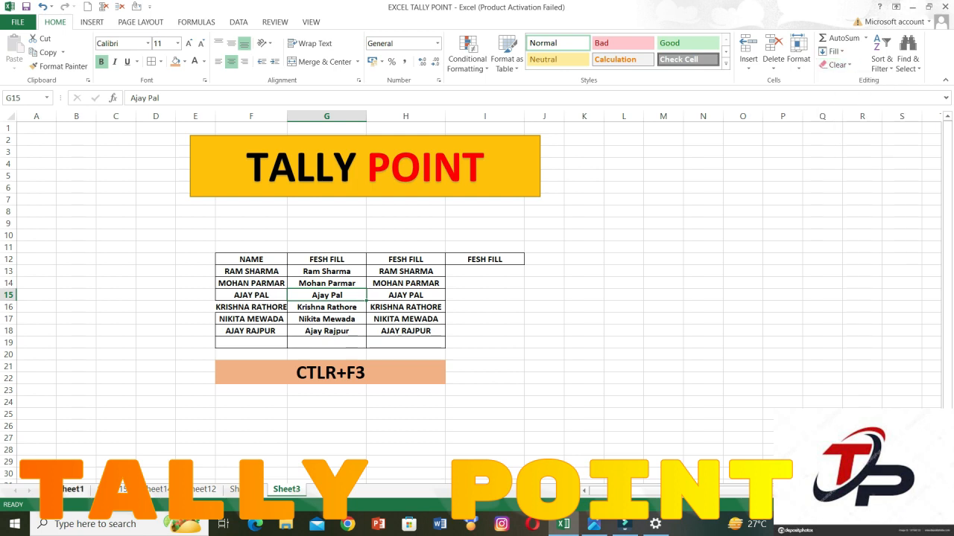
# Clear all contents and formatting from the marks table C10:K21 on Sheet1, and undo the clearing.
pyautogui.click(72, 490)
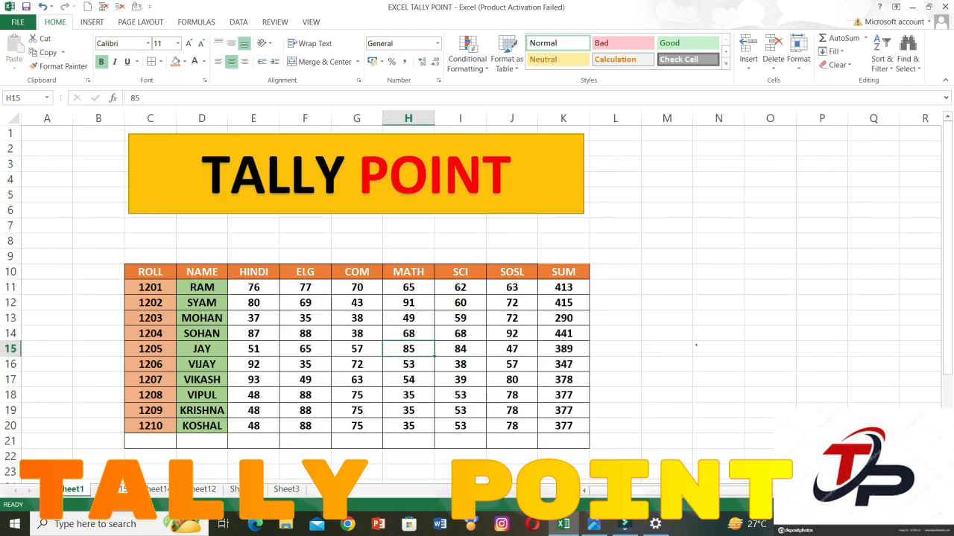
pyautogui.moveTo(150, 271); pyautogui.dragTo(564, 441)
pyautogui.hotkey('ctrl', 'c')
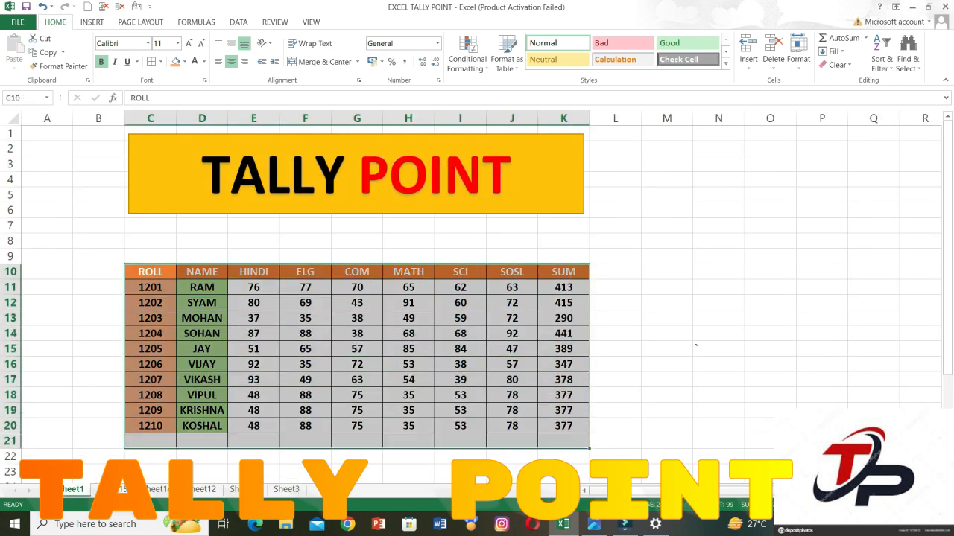
pyautogui.click(836, 65)
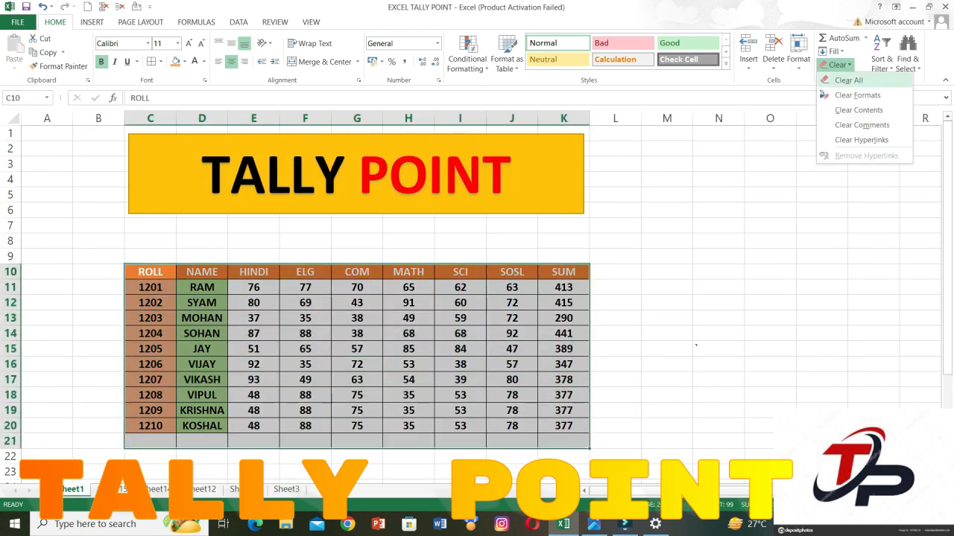
pyautogui.click(848, 79)
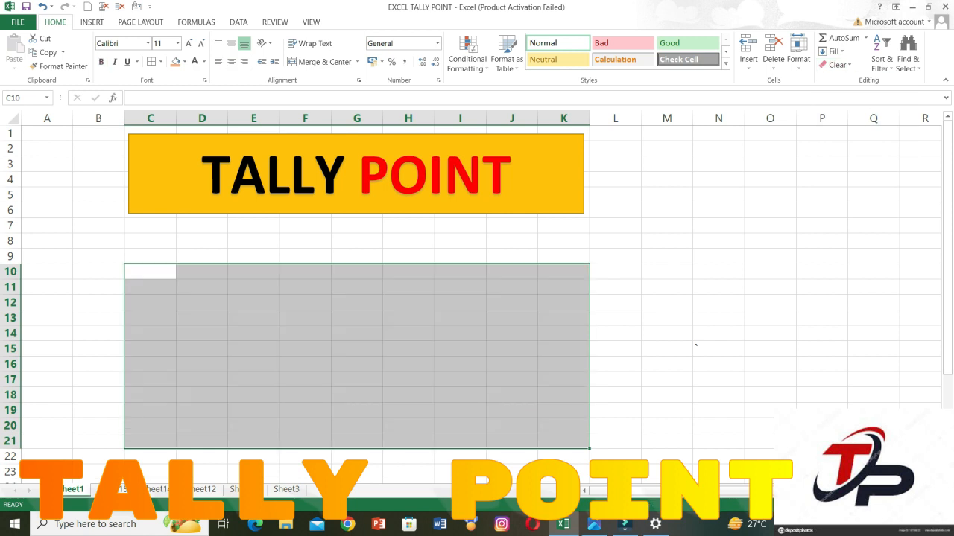
pyautogui.hotkey('ctrl', 'v')
# Clear only the formats of the marks table C10:K21, and undo the change.
pyautogui.click(836, 64)
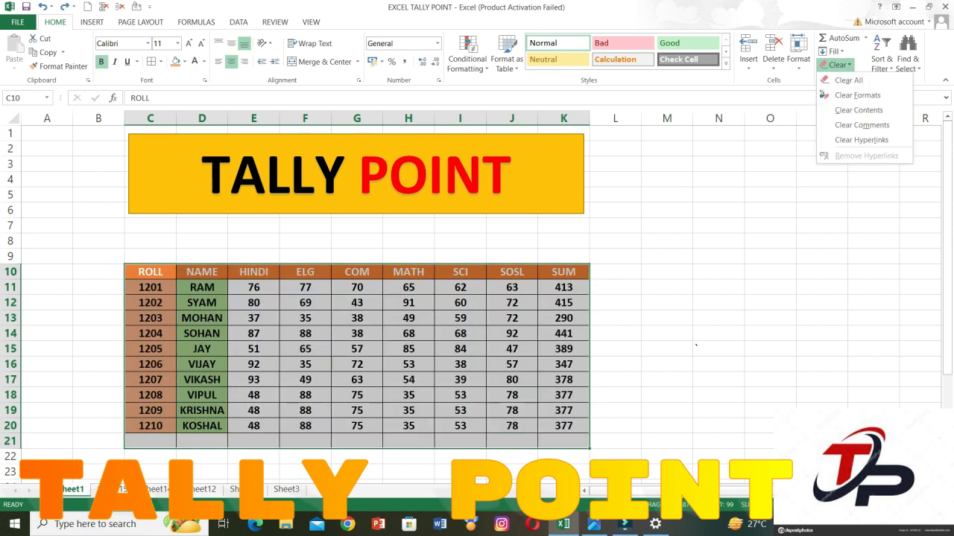
pyautogui.click(857, 95)
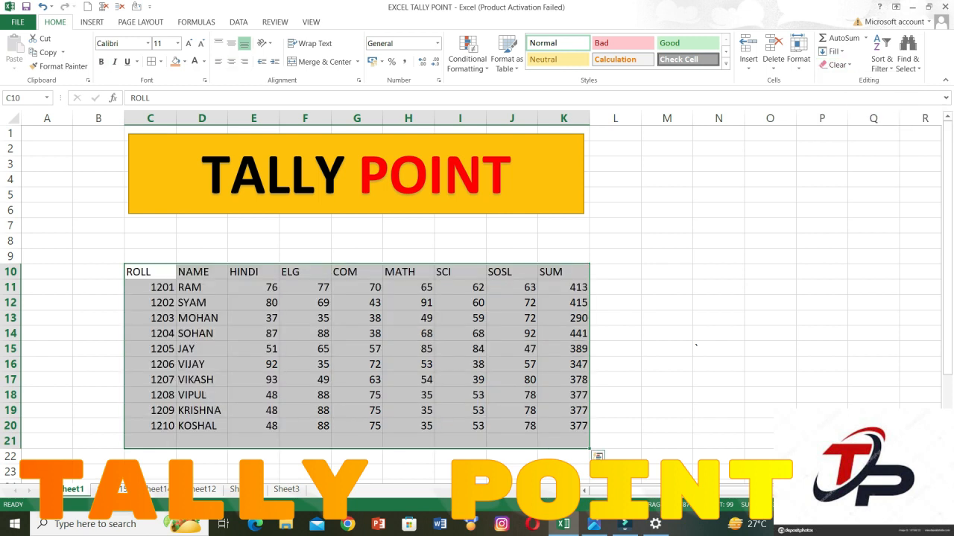
pyautogui.hotkey('ctrl', 'z')
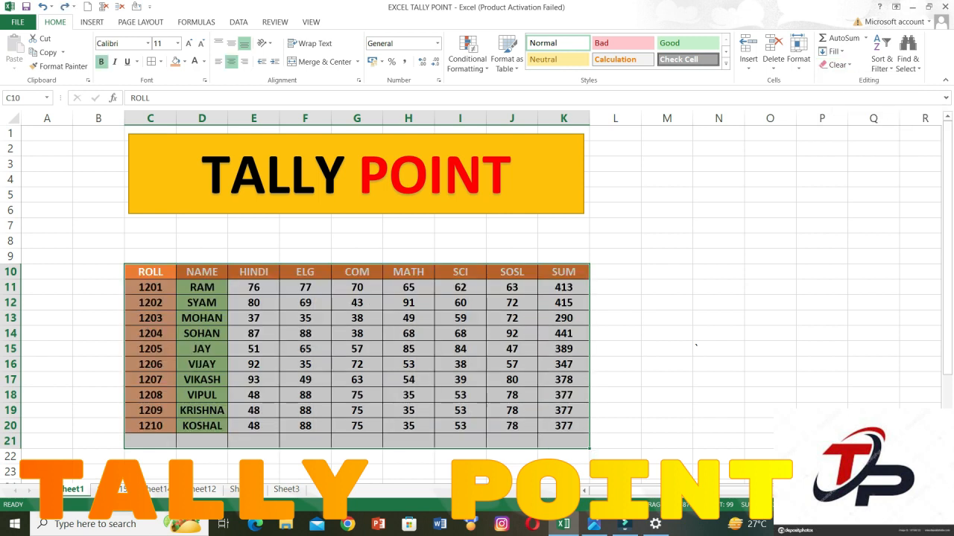
# Clear only the contents of the marks table C10:K21, and undo the clearing.
pyautogui.click(836, 65)
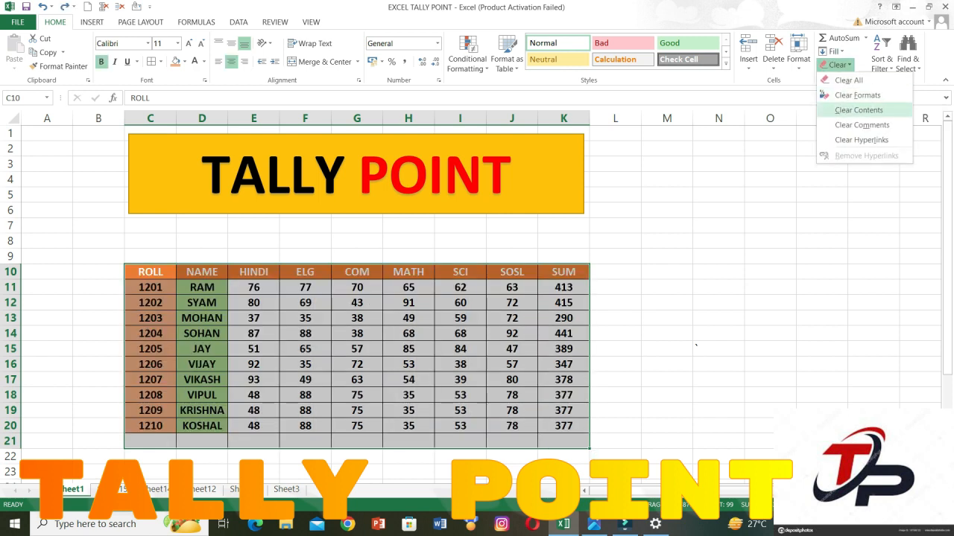
pyautogui.click(857, 109)
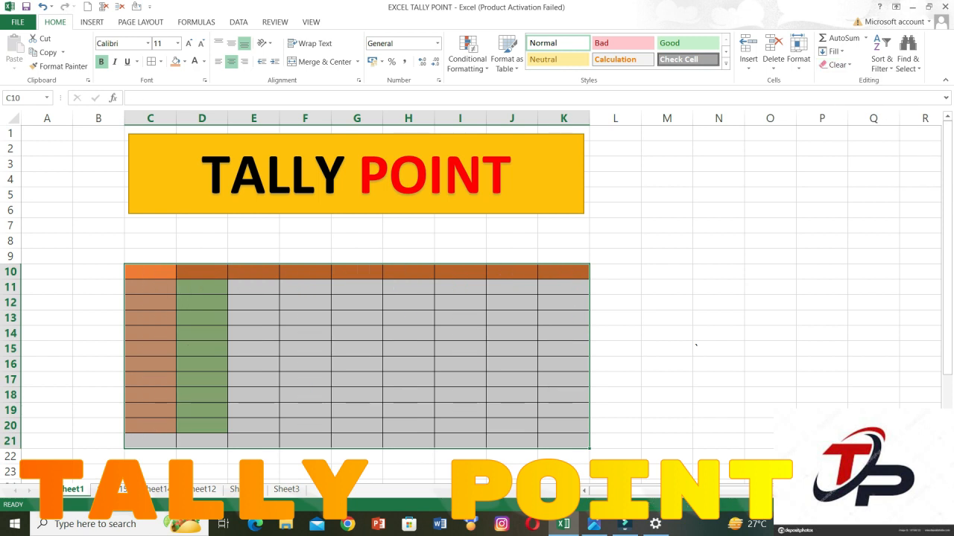
pyautogui.hotkey('ctrl', 'z')
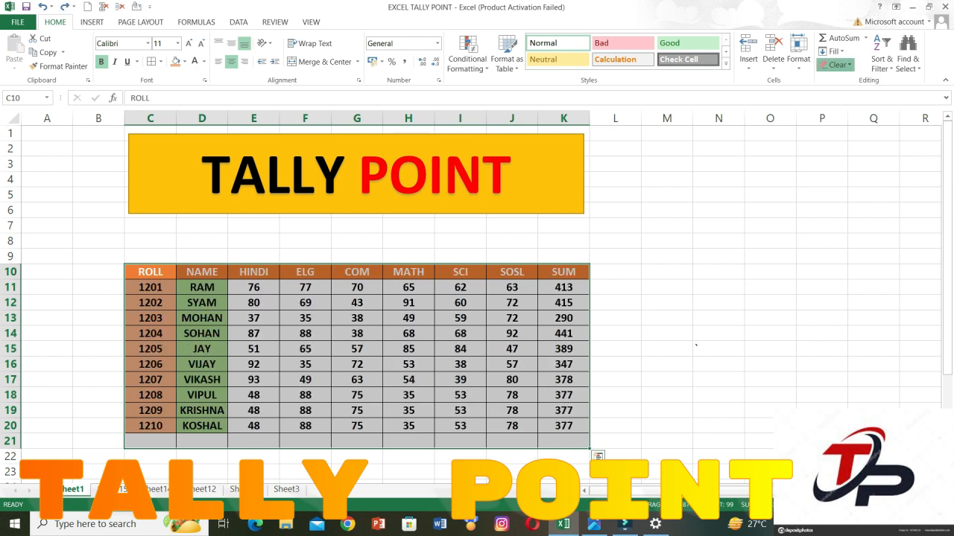
pyautogui.click(836, 65)
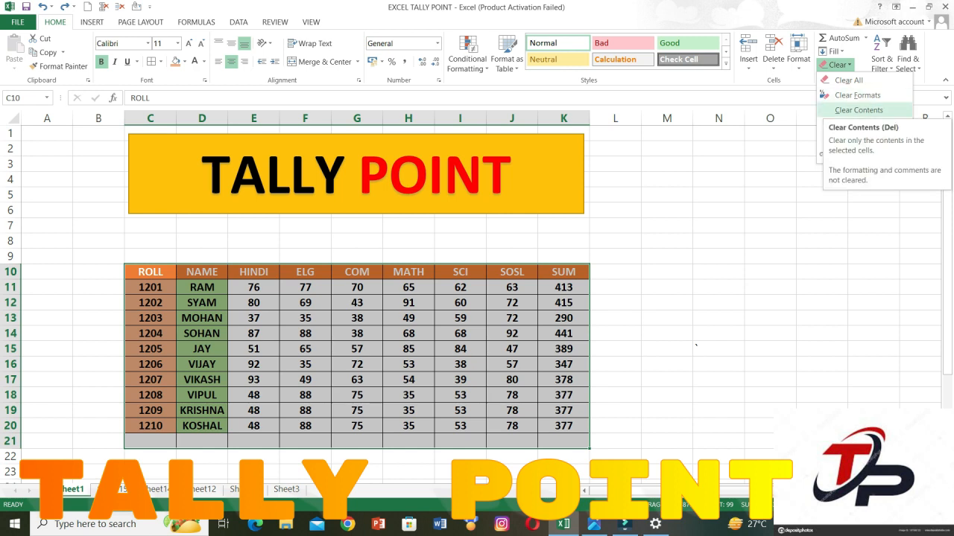
pyautogui.click(409, 349)
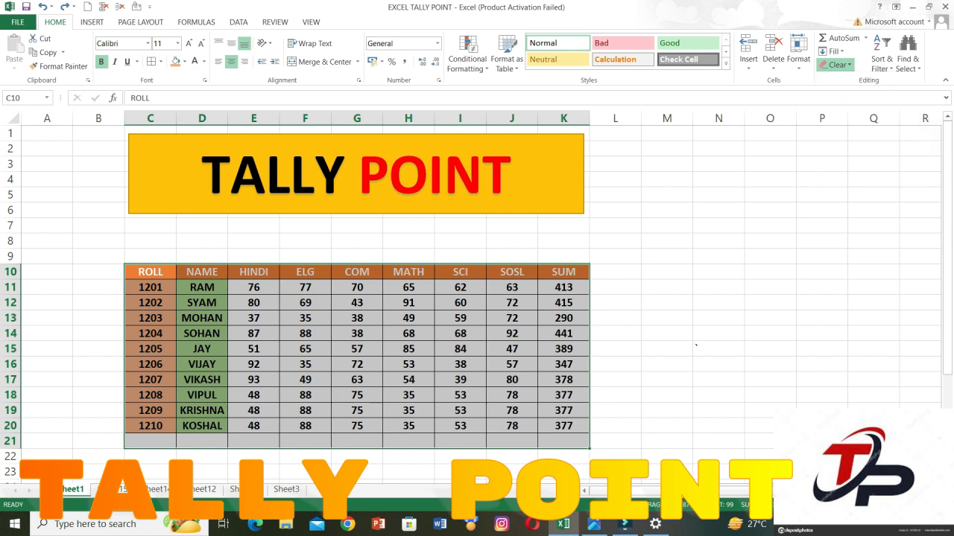
# Add a comment reading GOOD BOY to cell H15, the MATH mark in the roll 1205 row.
pyautogui.click(408, 348)
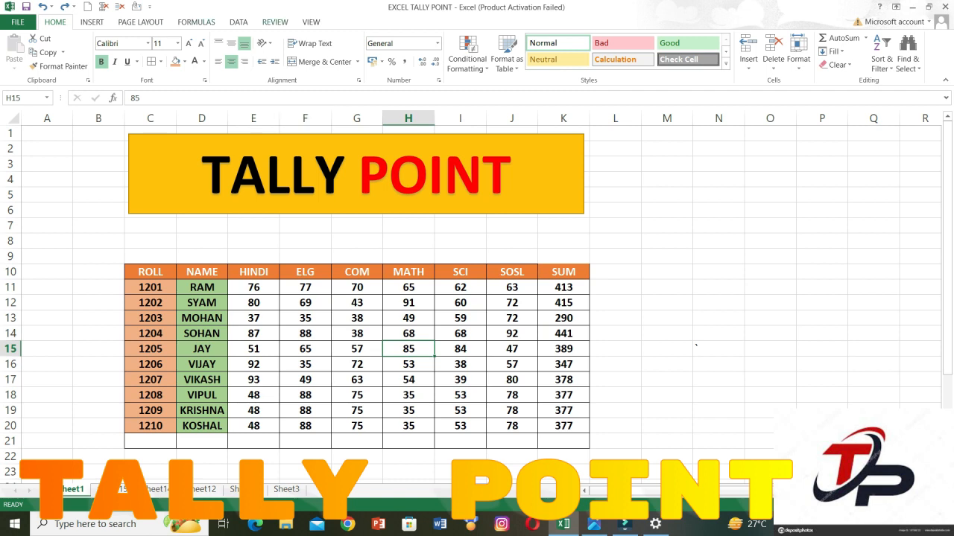
pyautogui.click(275, 21)
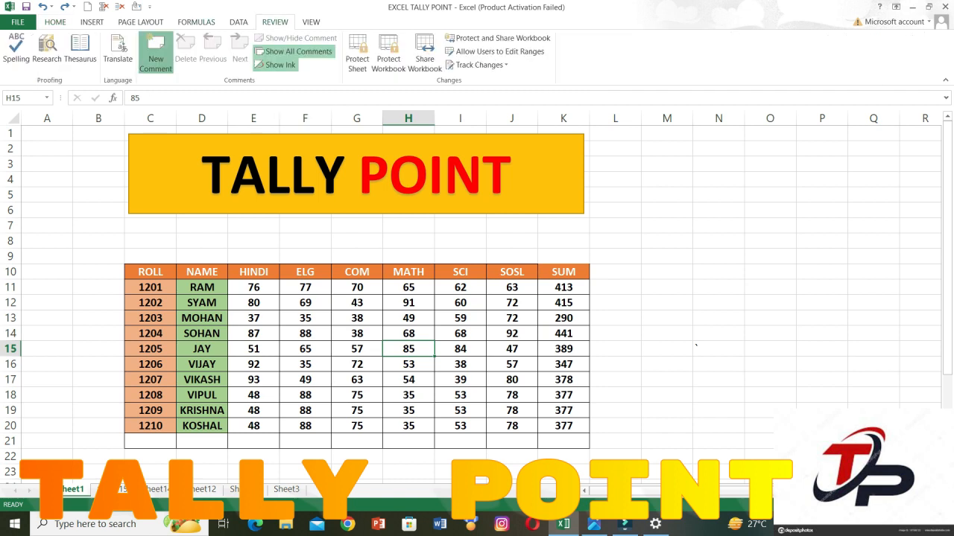
pyautogui.click(156, 52)
pyautogui.write('G')
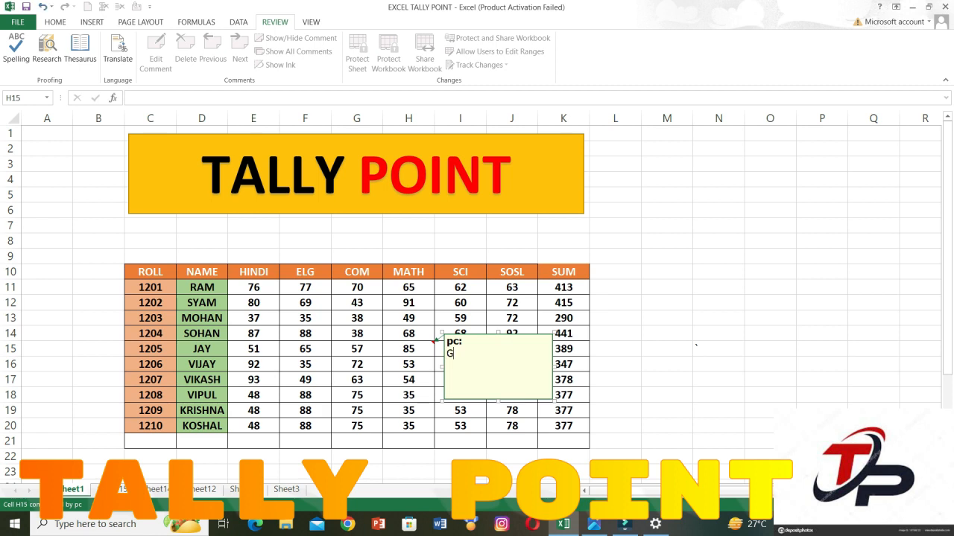
pyautogui.write('OOD BOY')
pyautogui.click(615, 334)
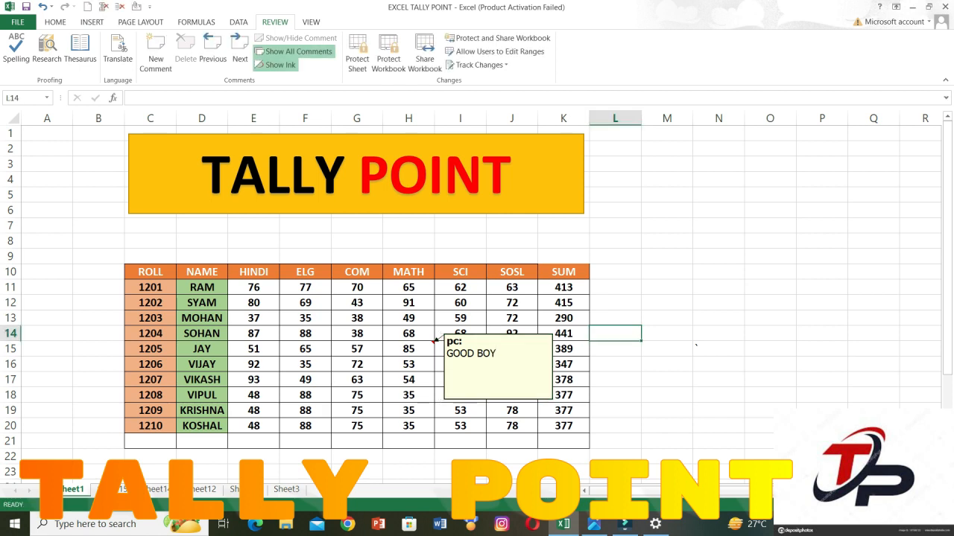
# Clear the comment from cell H15 with the Clear Comments command.
pyautogui.click(408, 349)
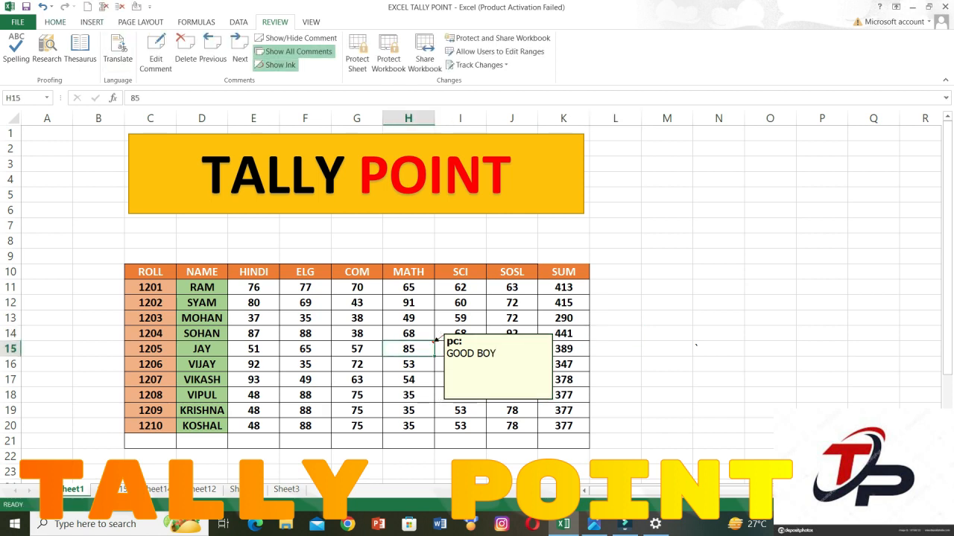
pyautogui.click(55, 22)
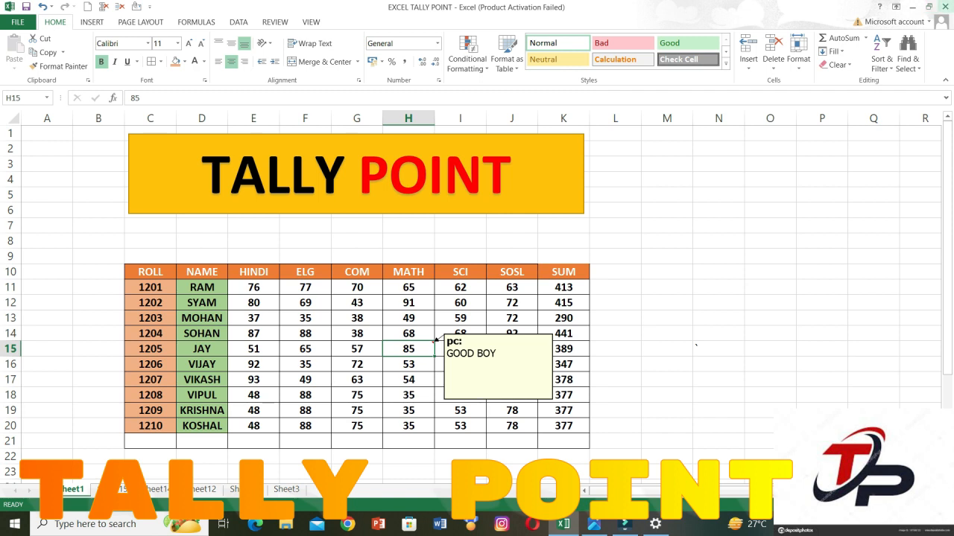
pyautogui.click(835, 65)
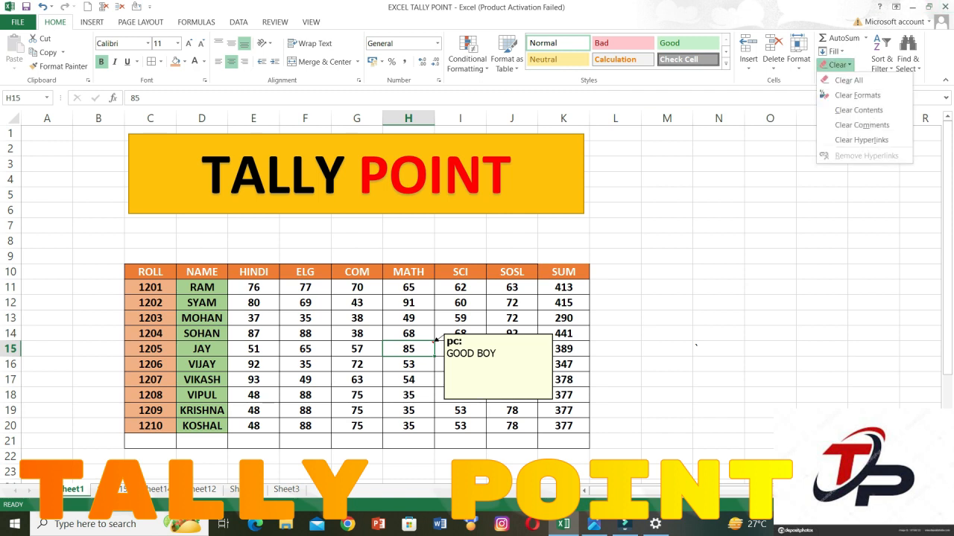
pyautogui.click(861, 125)
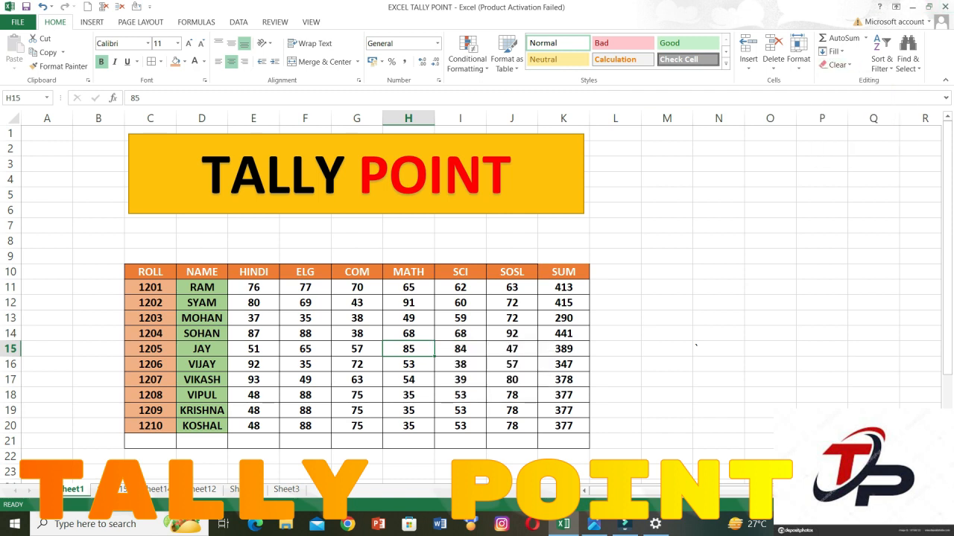
pyautogui.click(667, 303)
pyautogui.click(770, 288)
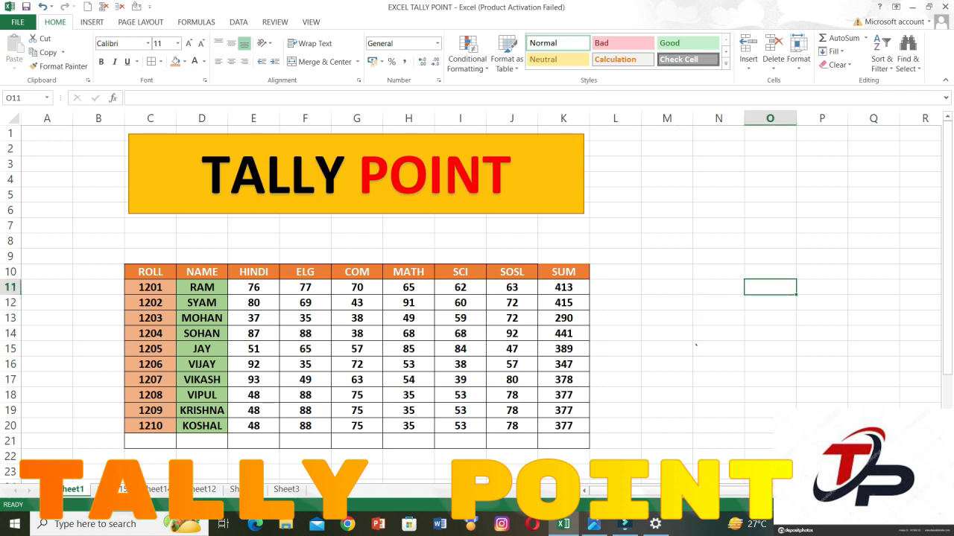
pyautogui.write('WWW')
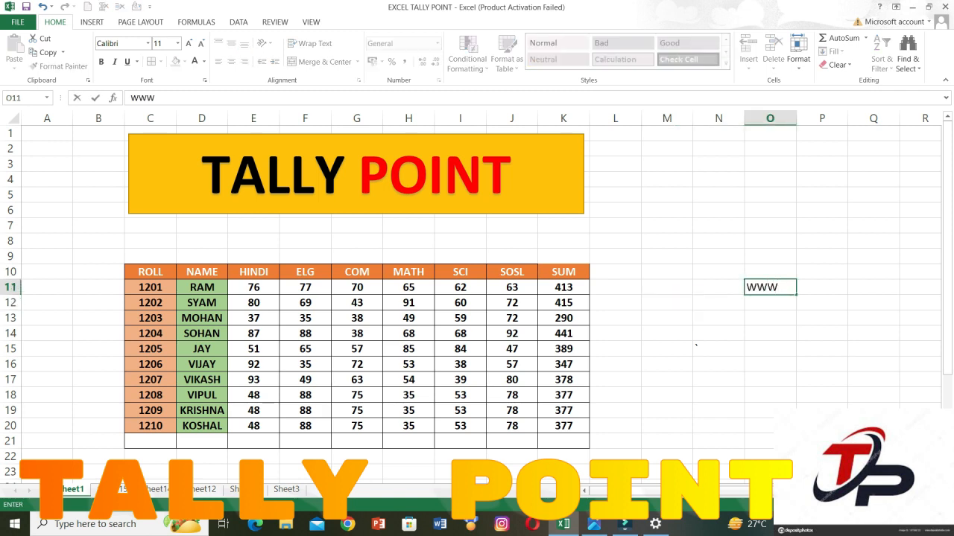
pyautogui.write('SBI.COM')
pyautogui.press('Return')
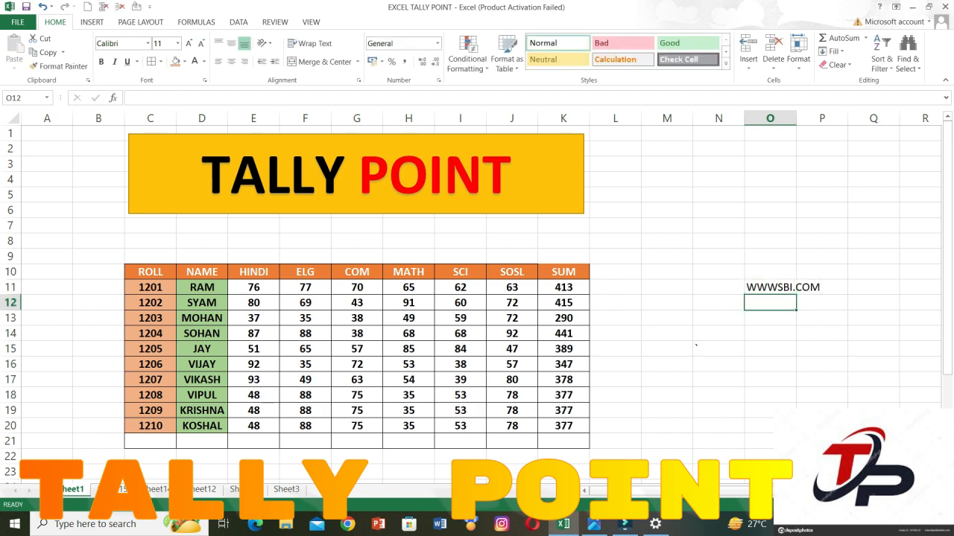
pyautogui.press('Up')
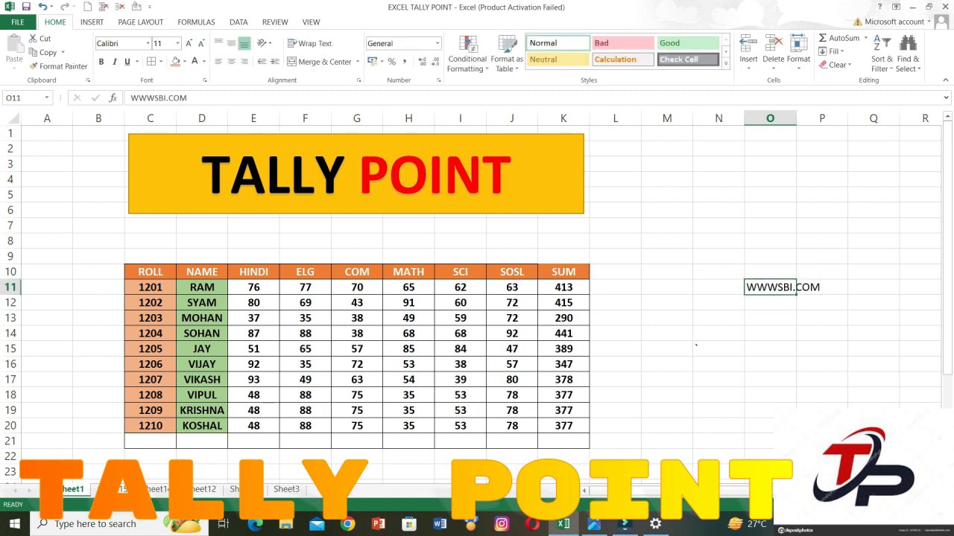
pyautogui.press('F2')
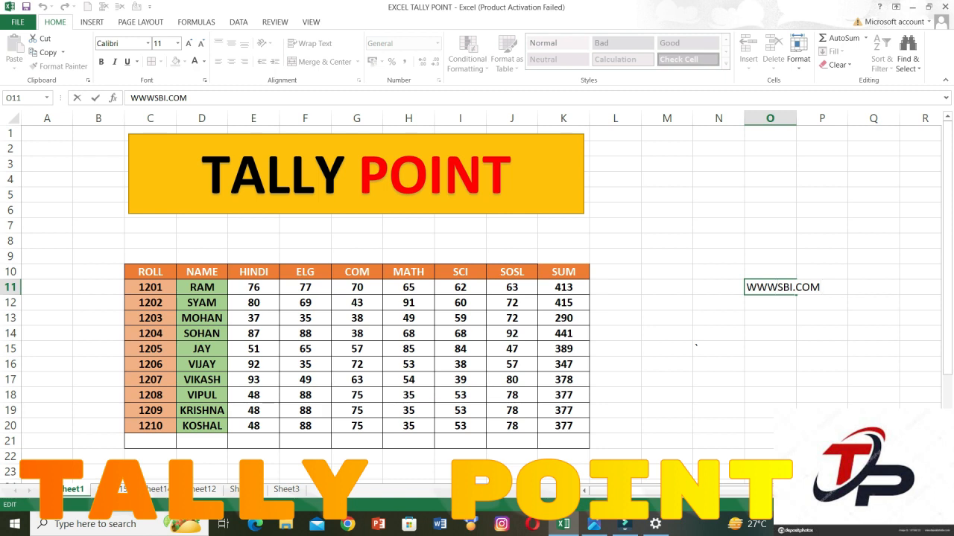
pyautogui.write('.')
pyautogui.press('Return')
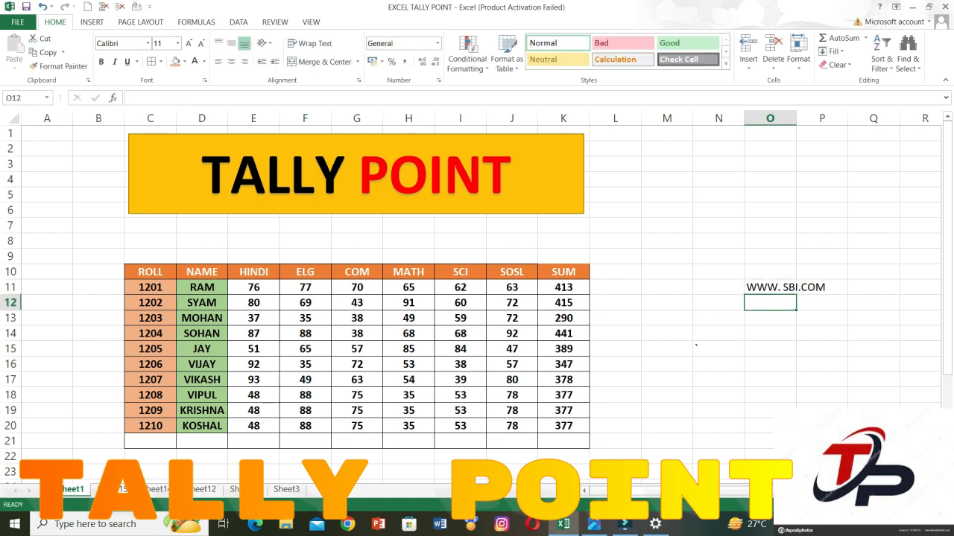
pyautogui.press('Up')
pyautogui.press('Up')
pyautogui.press('Down')
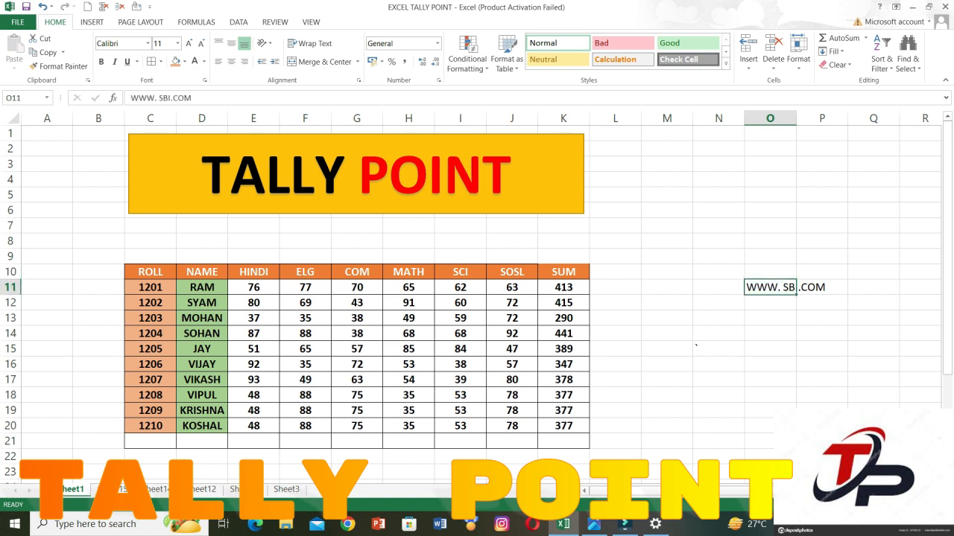
pyautogui.write('WWW.')
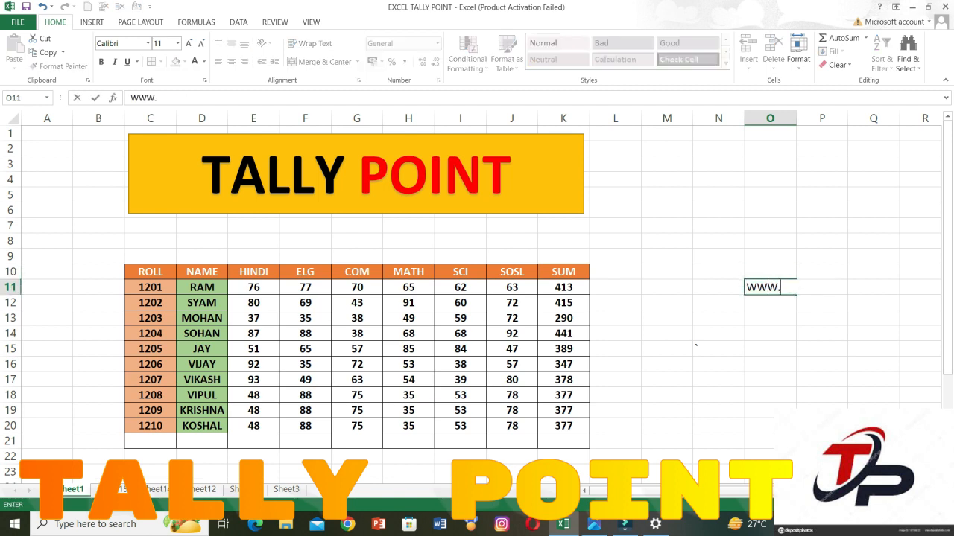
pyautogui.write('SBI.COM')
pyautogui.press('Return')
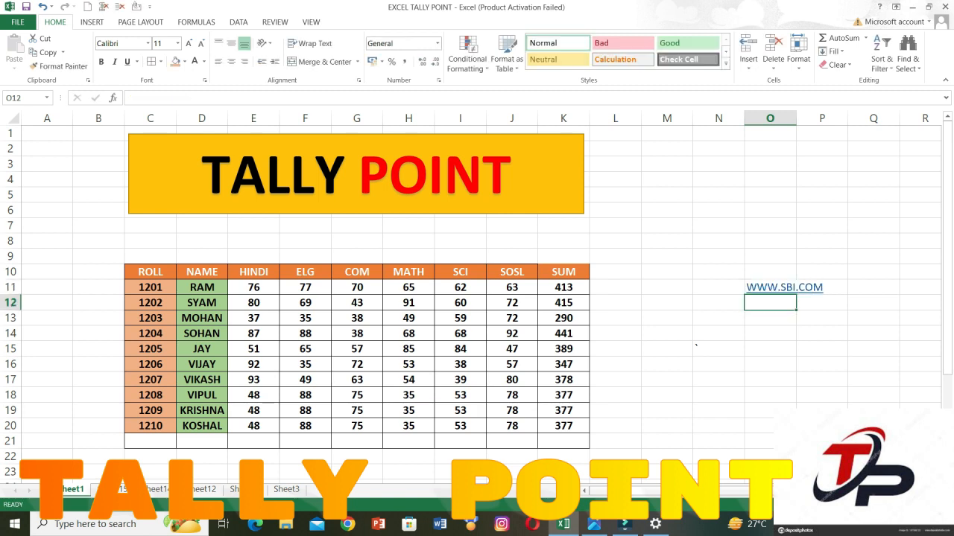
# Clear the hyperlink from cell O11, and choose to clear its hyperlink formats as well.
pyautogui.press('Up')
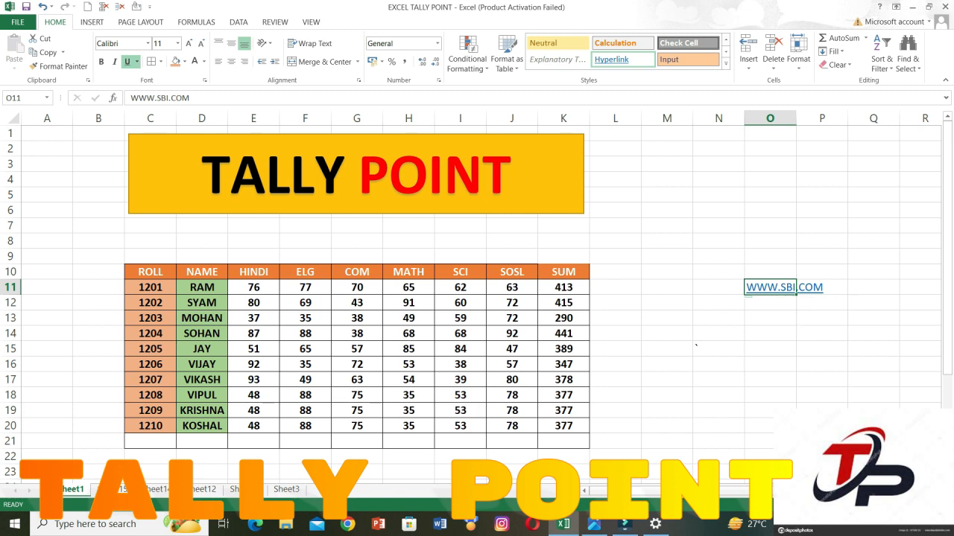
pyautogui.click(835, 65)
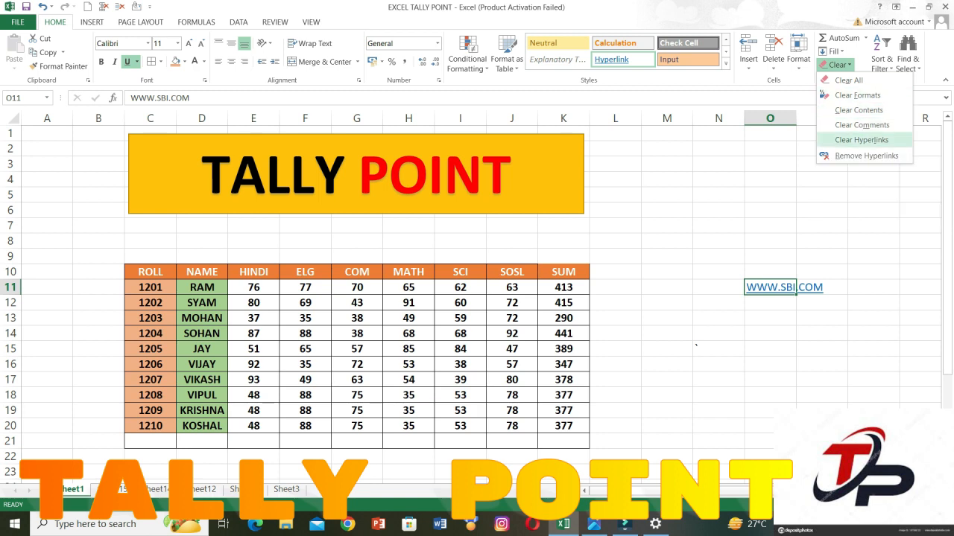
pyautogui.click(861, 140)
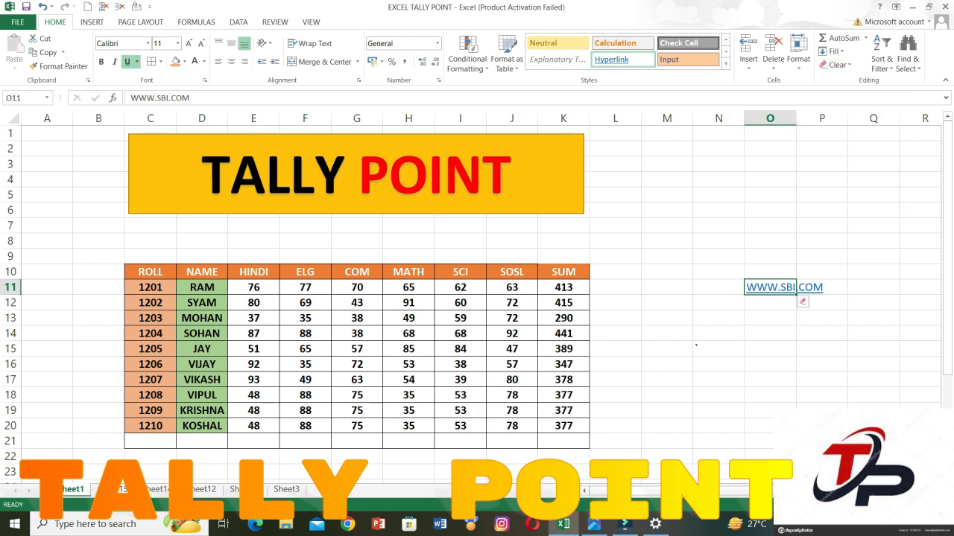
pyautogui.click(818, 303)
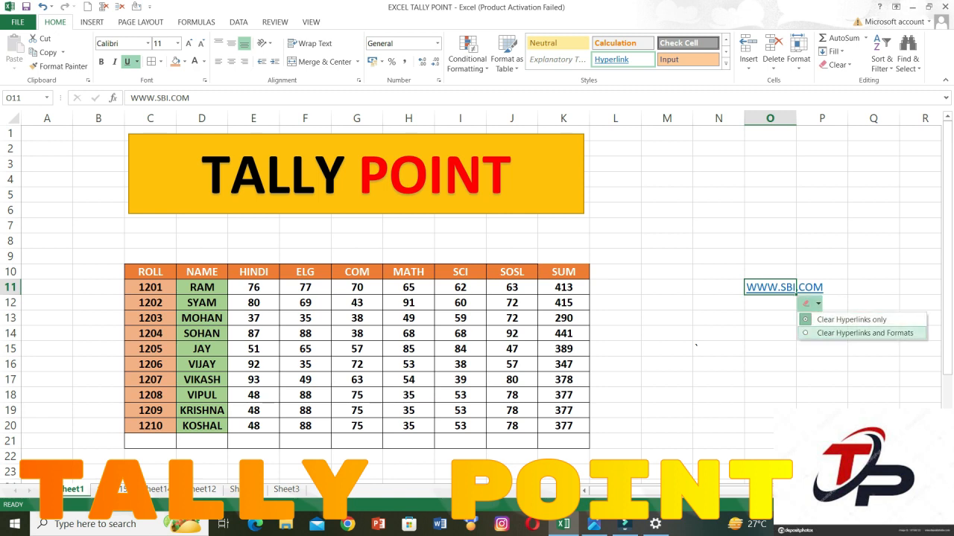
pyautogui.click(864, 333)
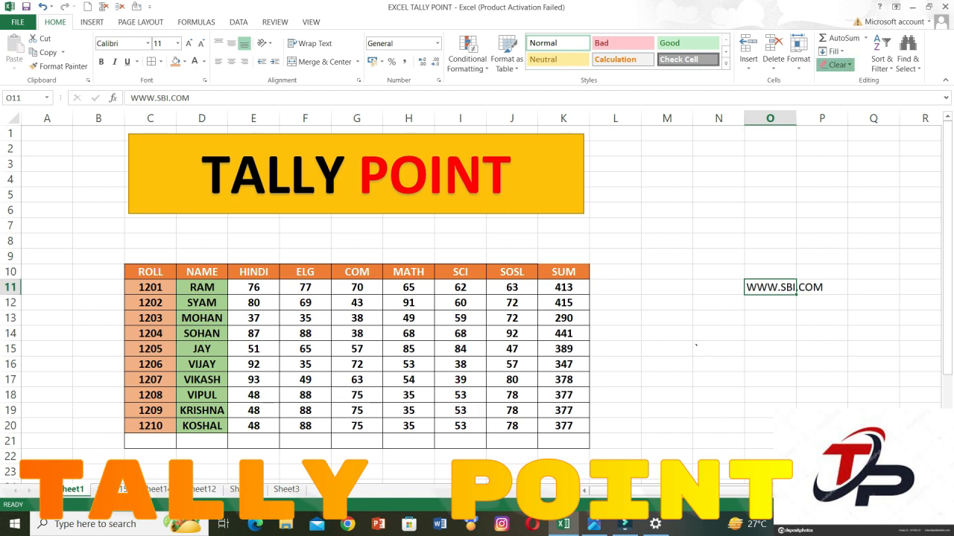
pyautogui.click(835, 64)
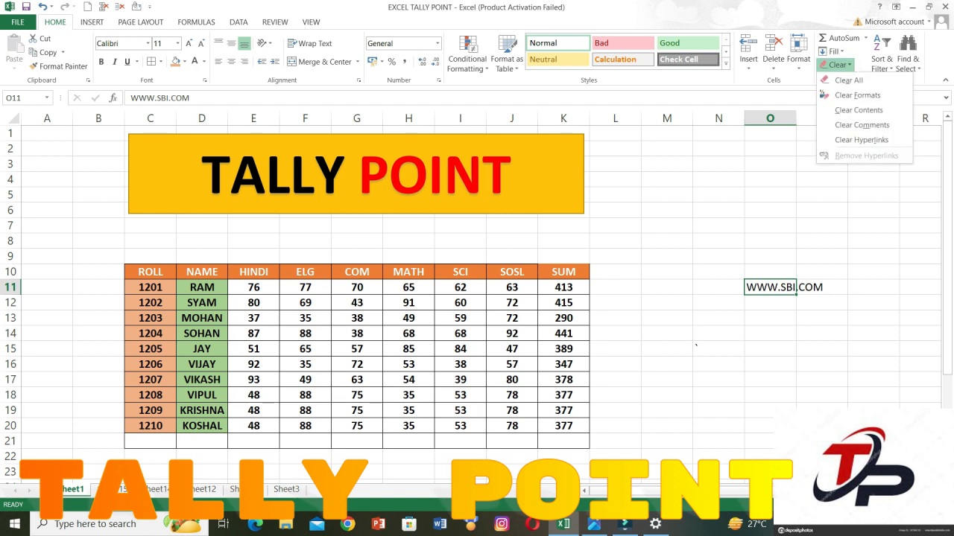
pyautogui.press('Escape')
# Sort the student records D11:K20 by name from A to Z, and re-sort the same range from Z to A.
pyautogui.click(253, 349)
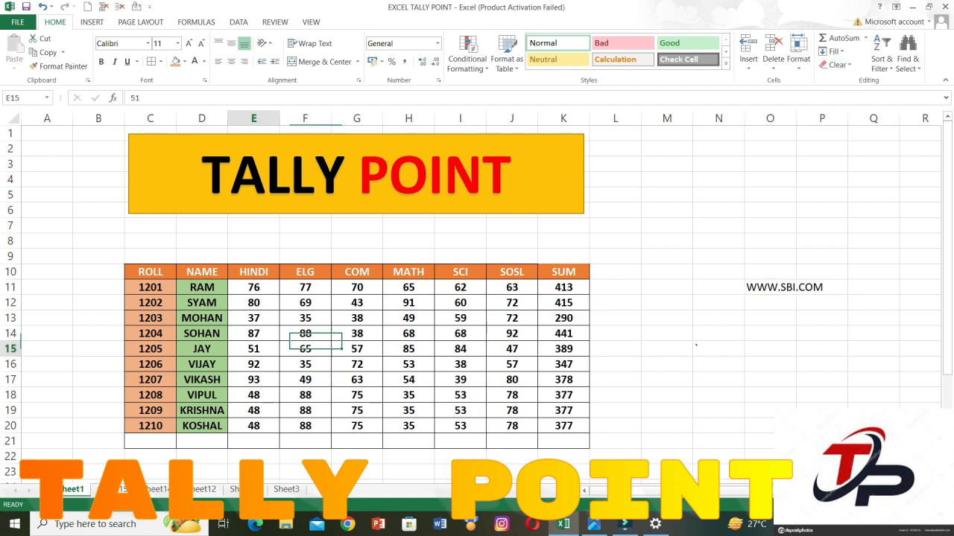
pyautogui.click(881, 59)
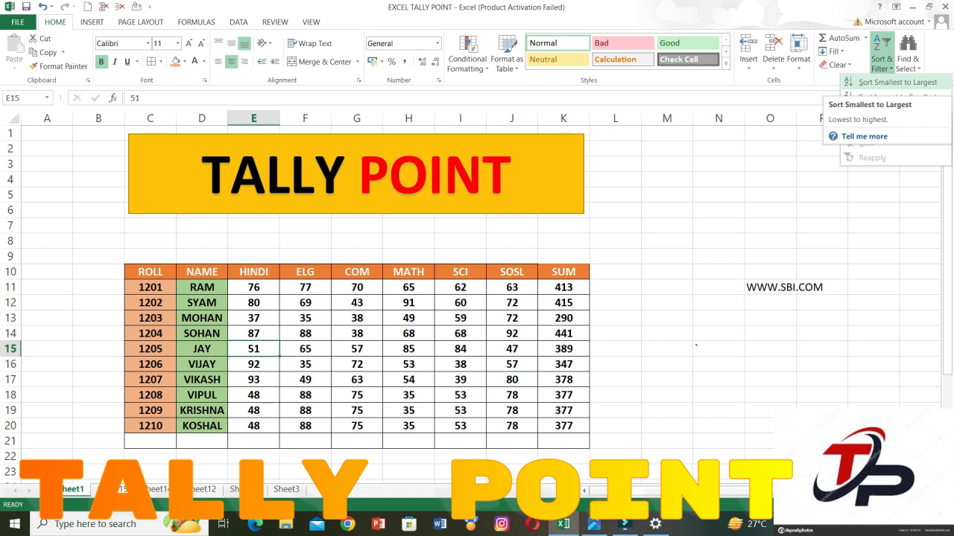
pyautogui.press('Escape')
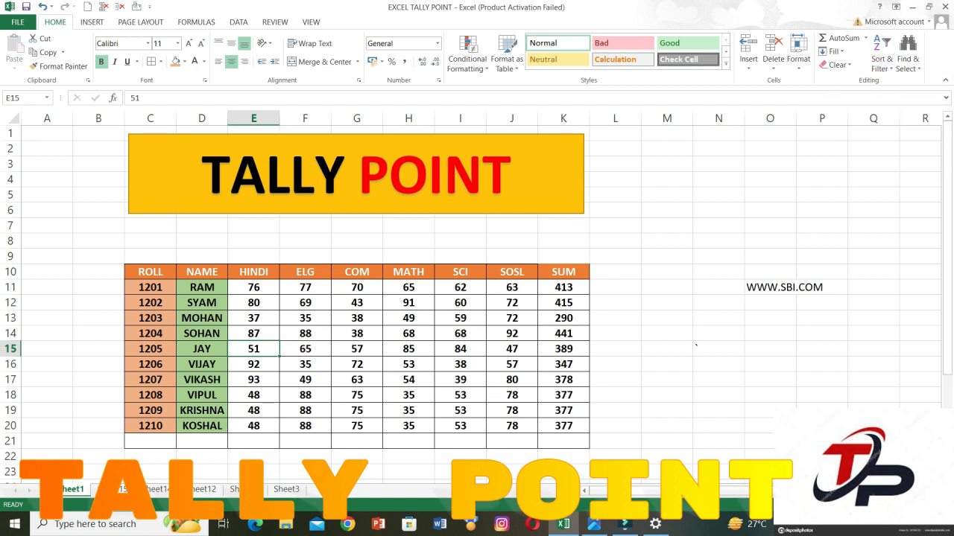
pyautogui.moveTo(201, 287); pyautogui.dragTo(563, 425)
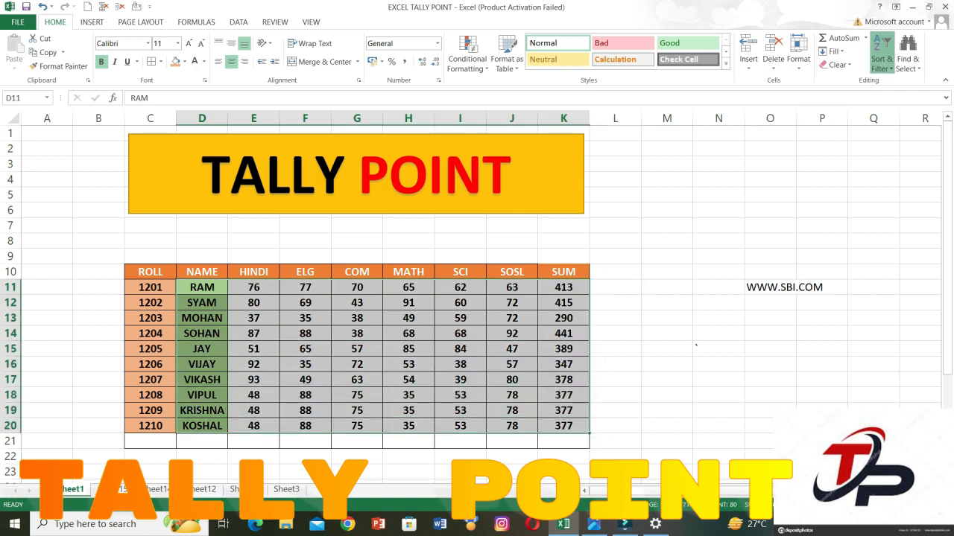
pyautogui.click(882, 56)
pyautogui.click(905, 82)
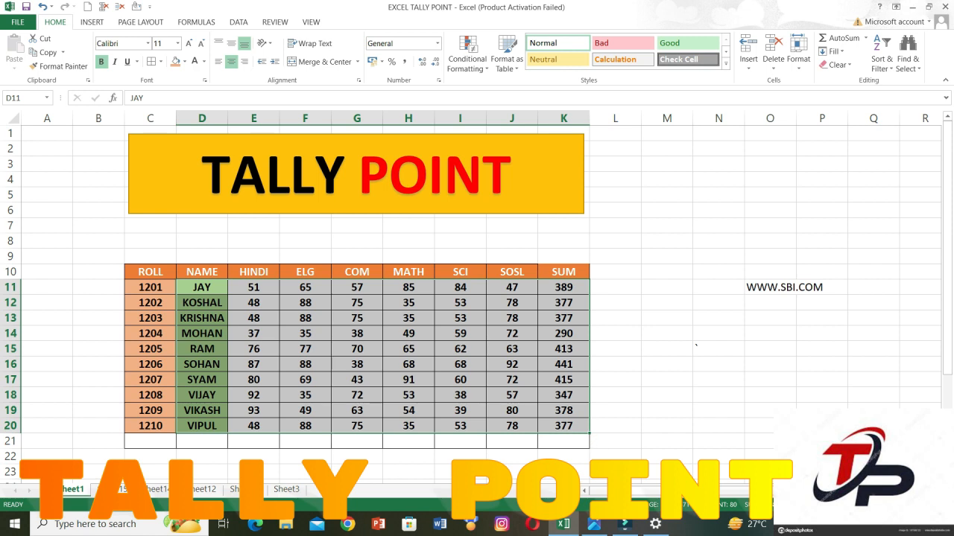
pyautogui.click(881, 62)
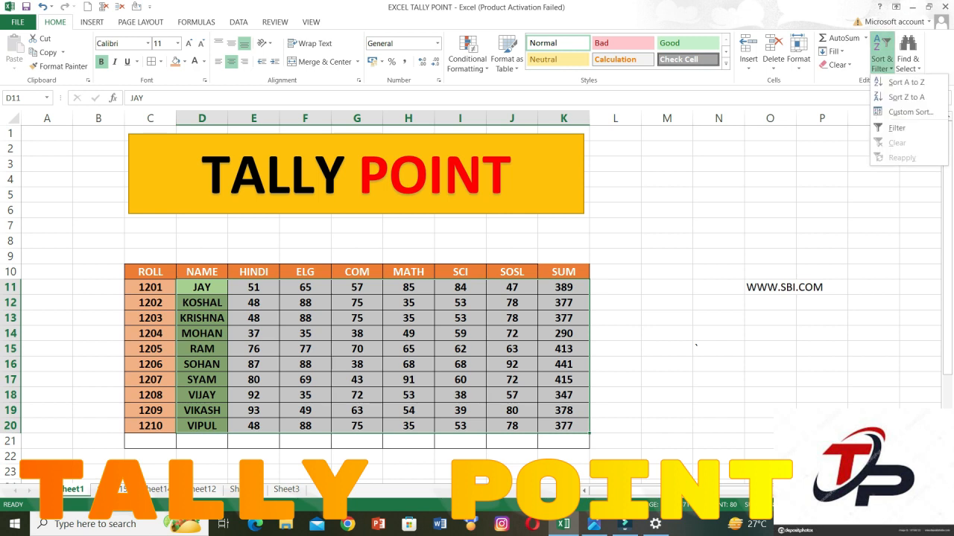
pyautogui.click(906, 97)
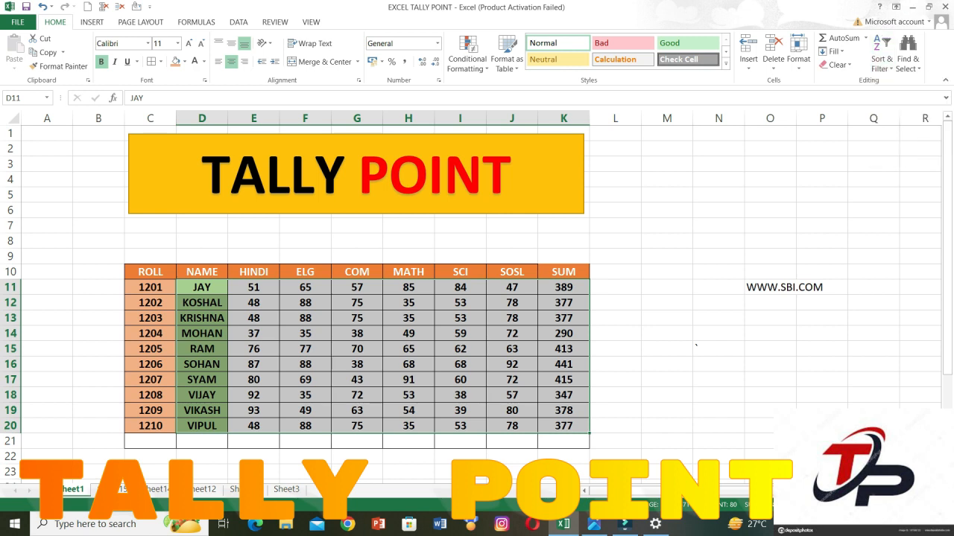
# Sort the student records D11:K20 by name back into A to Z order.
pyautogui.click(881, 63)
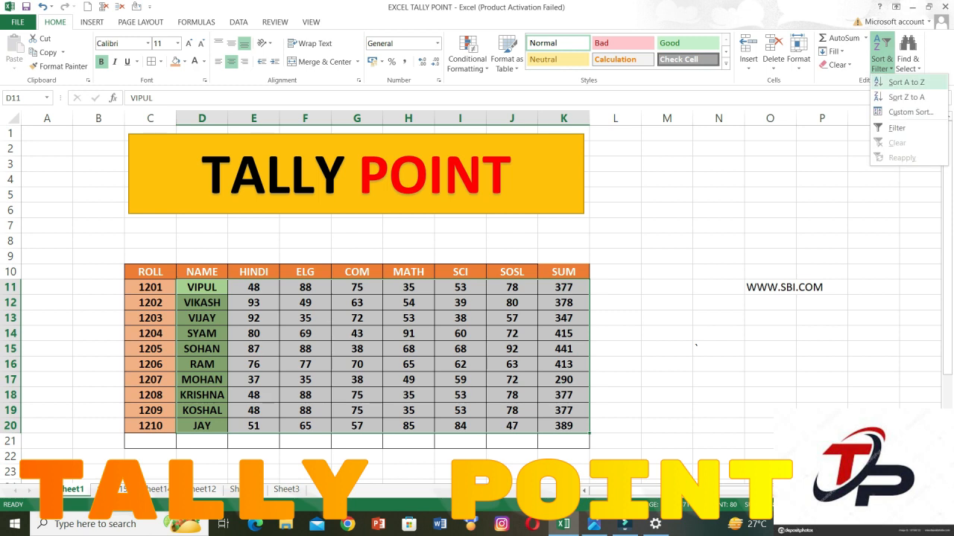
pyautogui.click(906, 82)
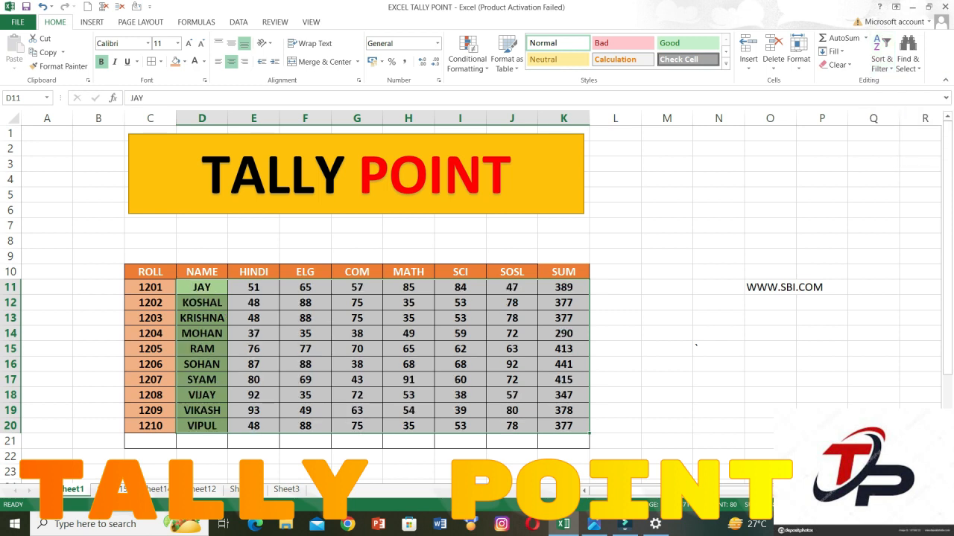
# Start a custom sort of the full student records C11:K20 by the ROLL column, and show the available Sort On criteria.
pyautogui.moveTo(150, 287); pyautogui.dragTo(567, 427)
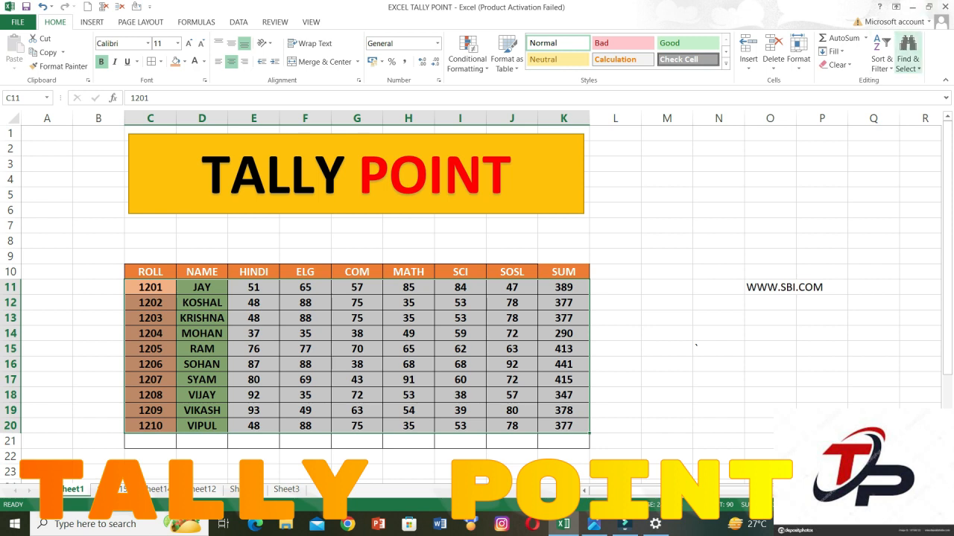
pyautogui.click(881, 63)
pyautogui.click(880, 111)
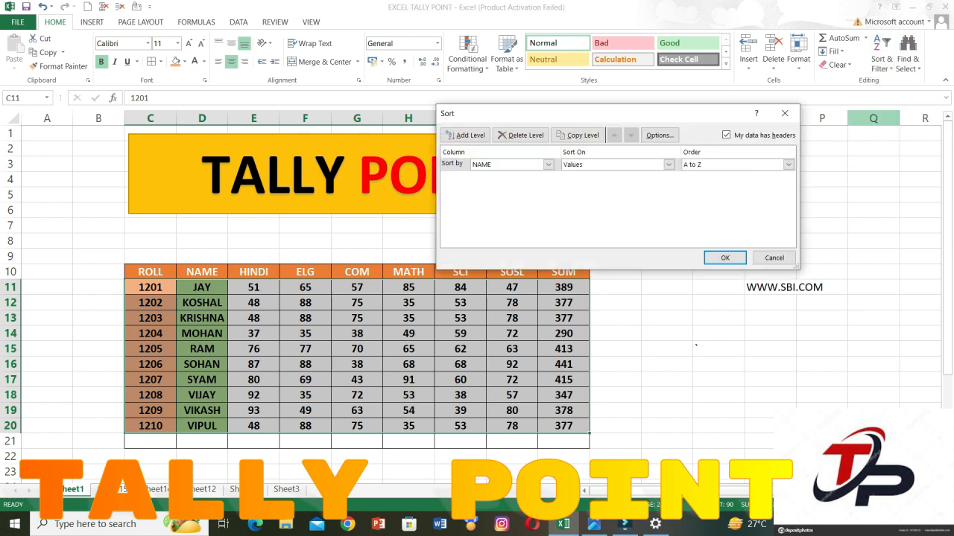
pyautogui.click(549, 164)
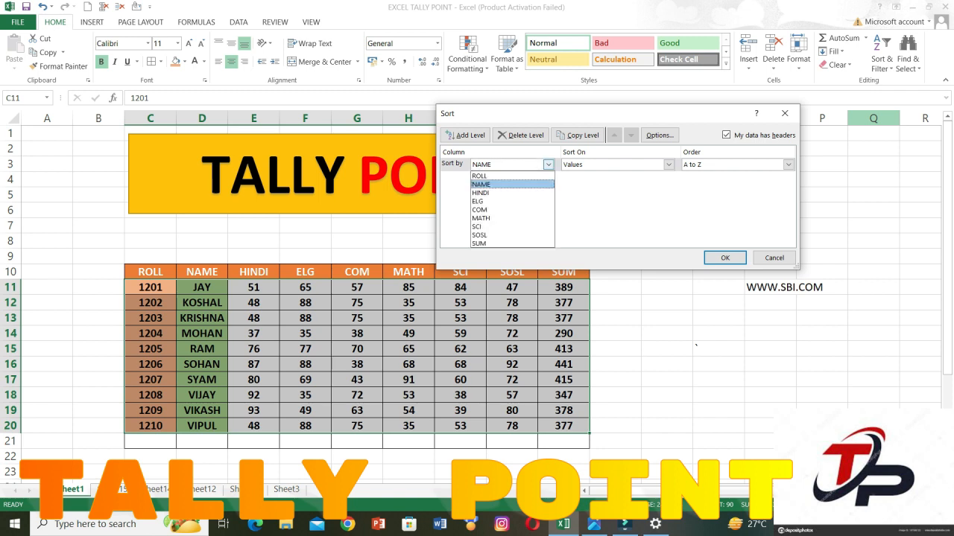
pyautogui.click(479, 176)
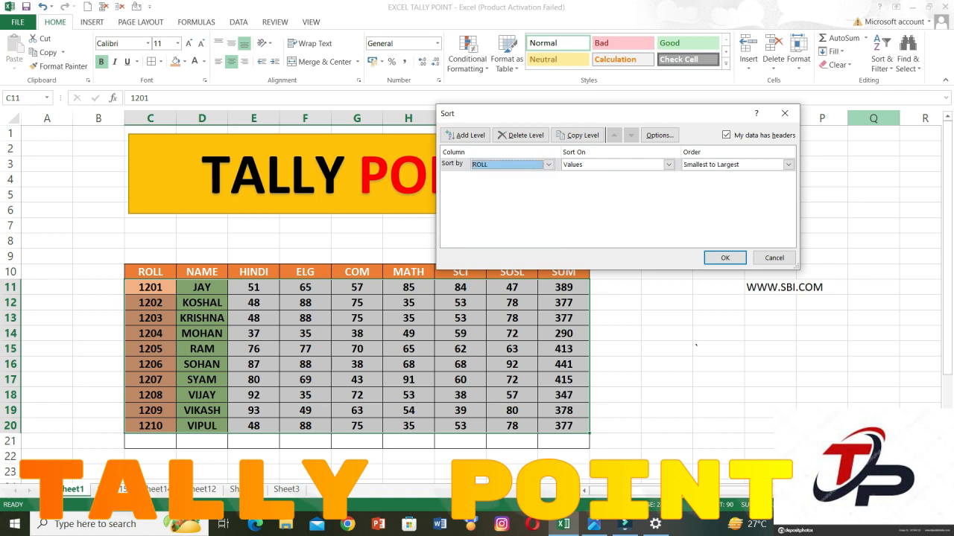
pyautogui.click(669, 164)
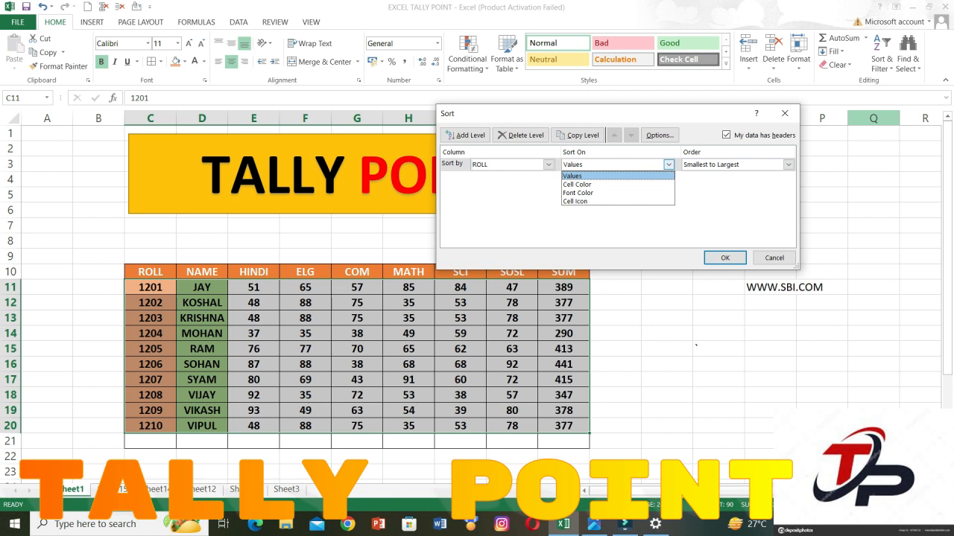
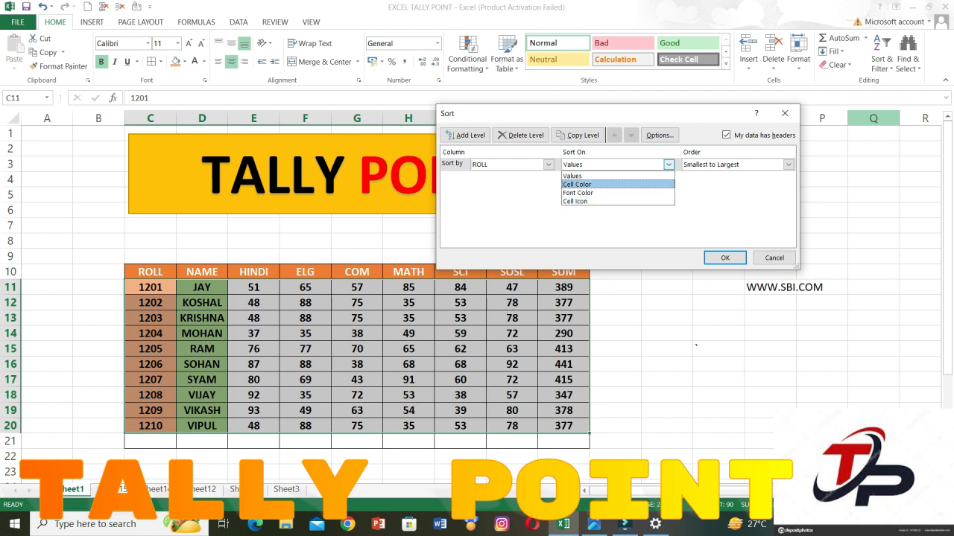
# Complete the custom sort of the student records by ROLL on Values, ordered Smallest to Largest.
pyautogui.press('Return')
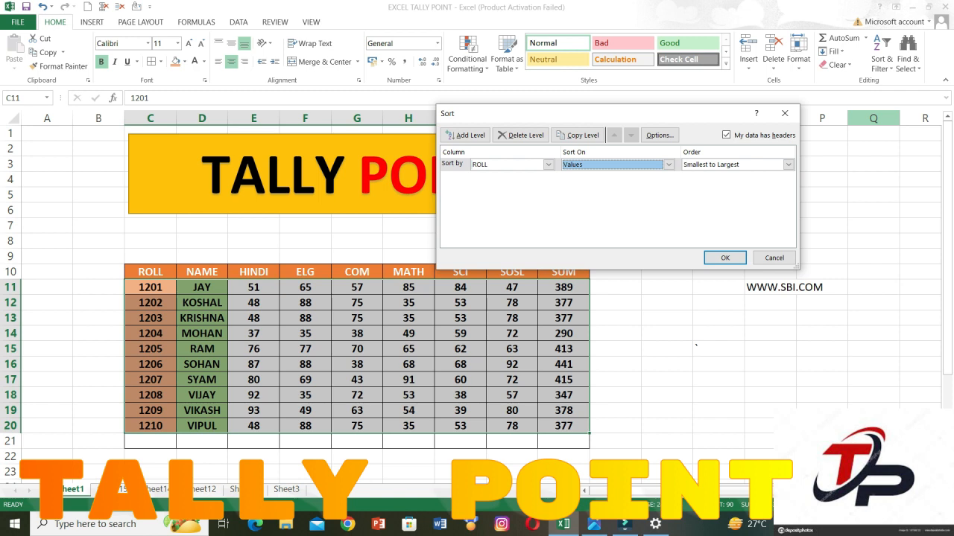
pyautogui.click(788, 164)
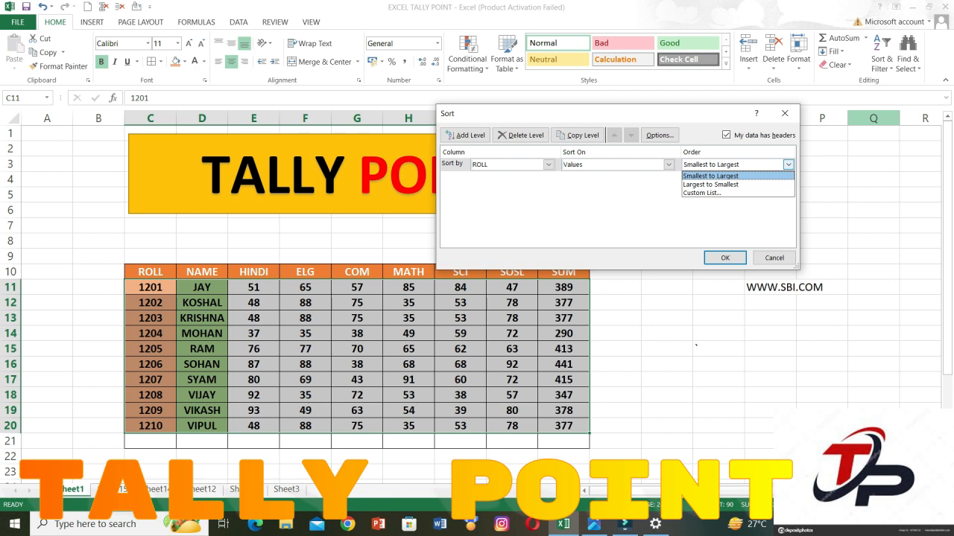
pyautogui.press('Return')
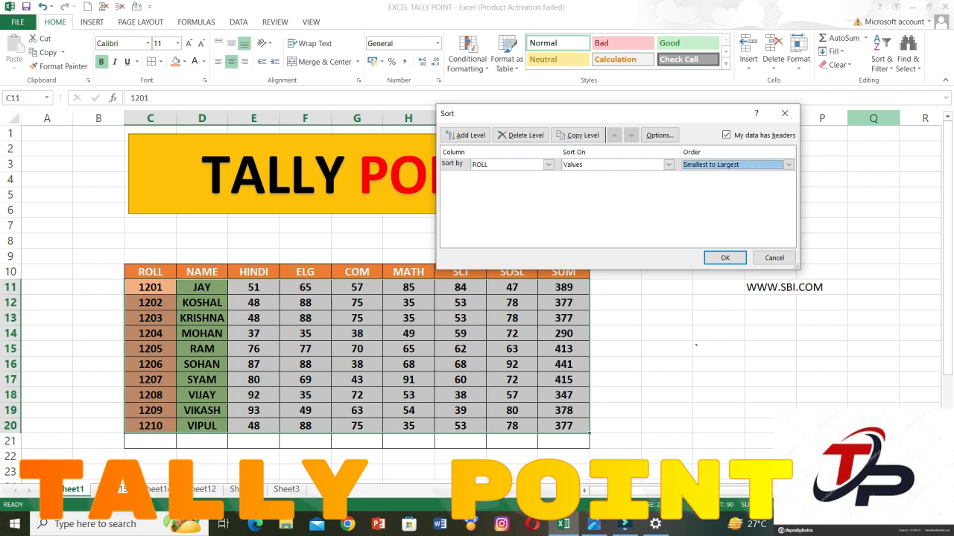
pyautogui.click(724, 257)
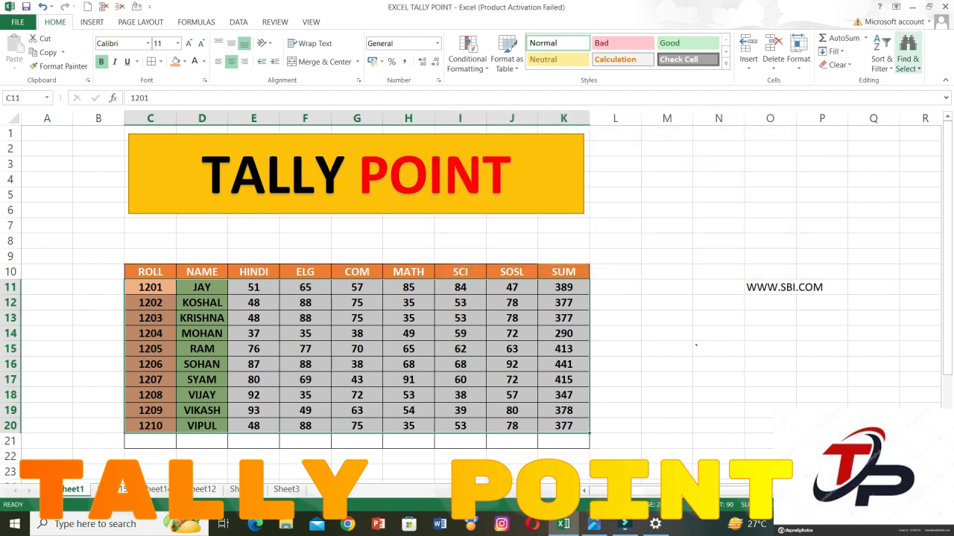
# Turn on filtering for the student table C10:K21, and turn it off again.
pyautogui.click(907, 58)
pyautogui.click(882, 58)
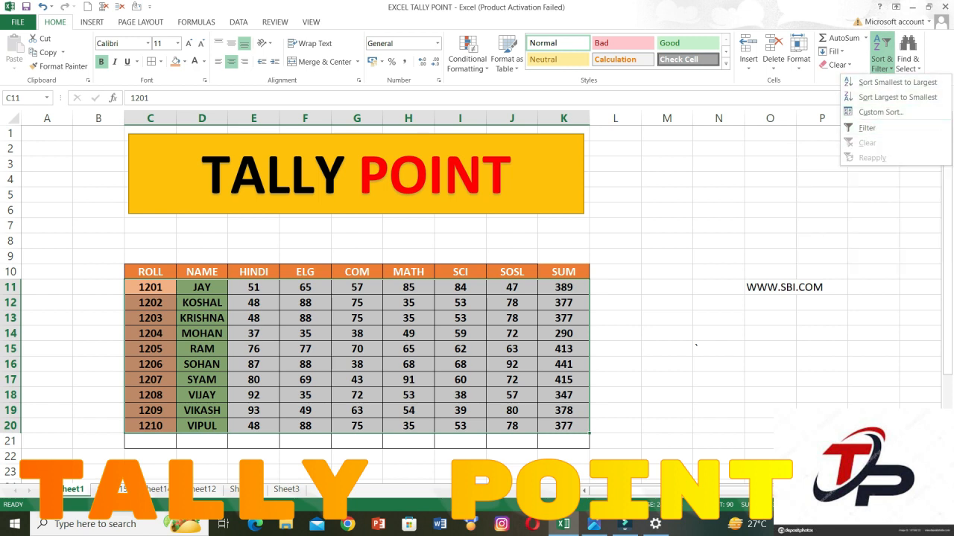
pyautogui.press('Escape')
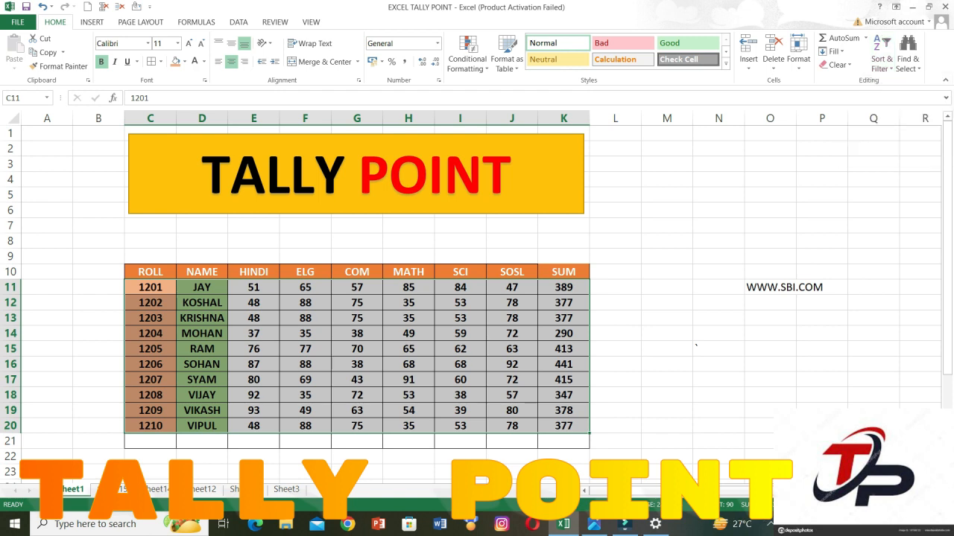
pyautogui.moveTo(150, 272); pyautogui.dragTo(563, 442)
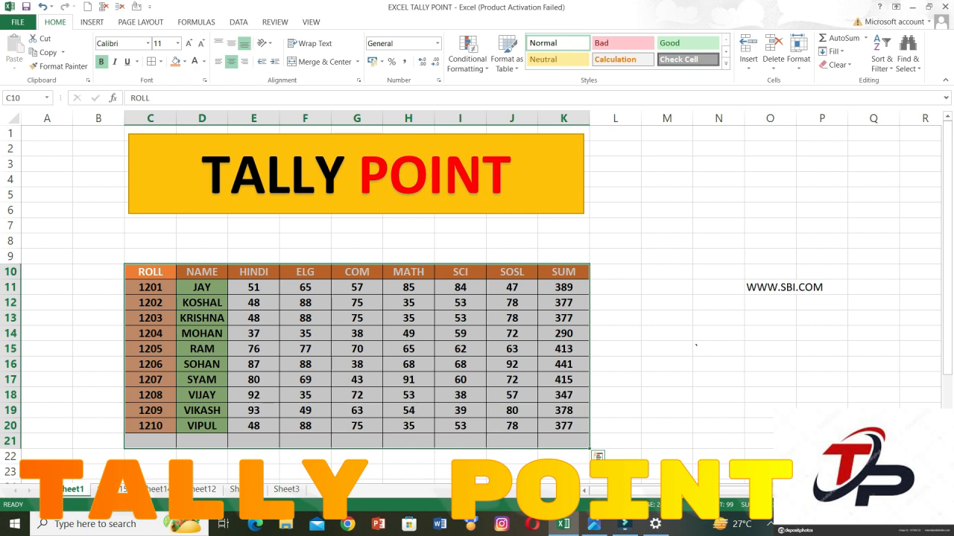
pyautogui.hotkey('ctrl', 'shift', 'l')
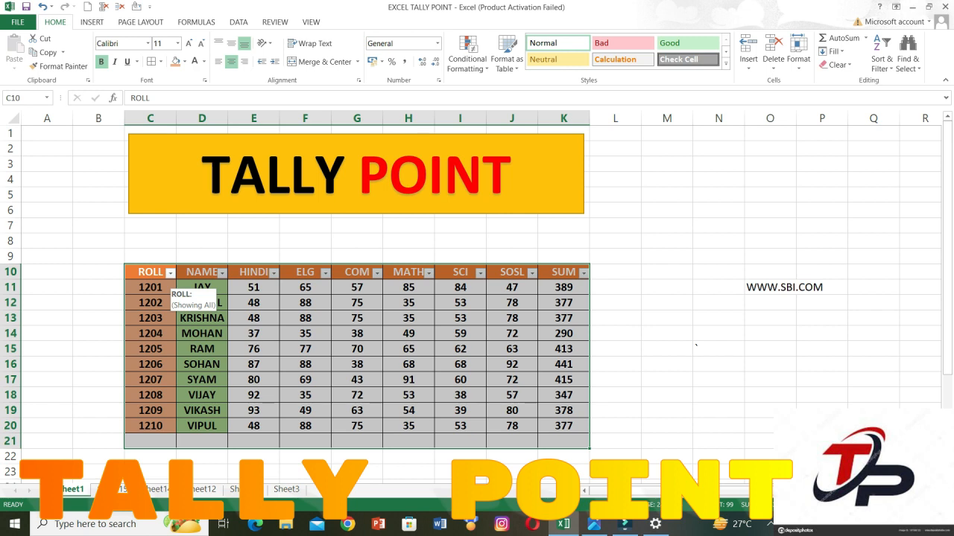
pyautogui.hotkey('ctrl', 'shift', 'l')
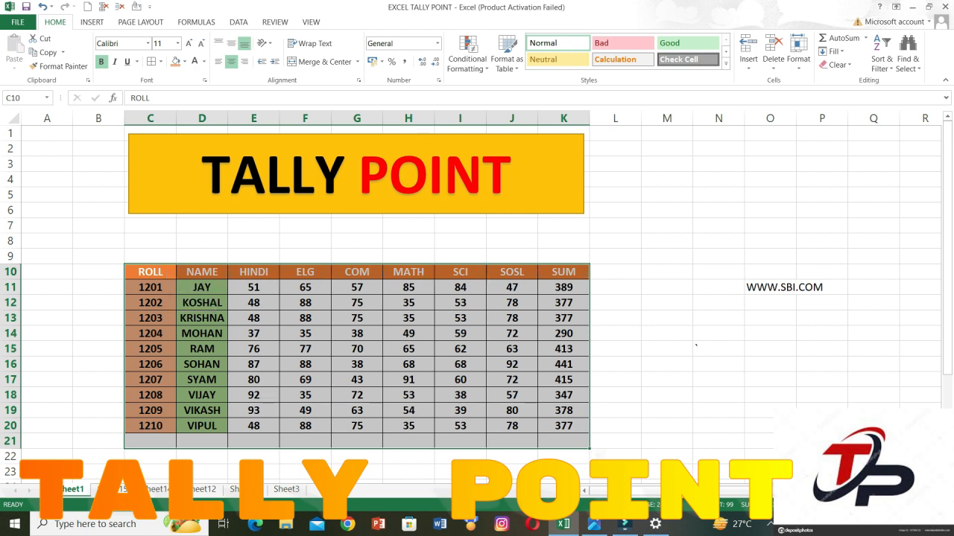
# Merge and center cells M13:O17, and enter the text CLTR+SHIFT+L in the merged cell.
pyautogui.moveTo(667, 318); pyautogui.dragTo(770, 379)
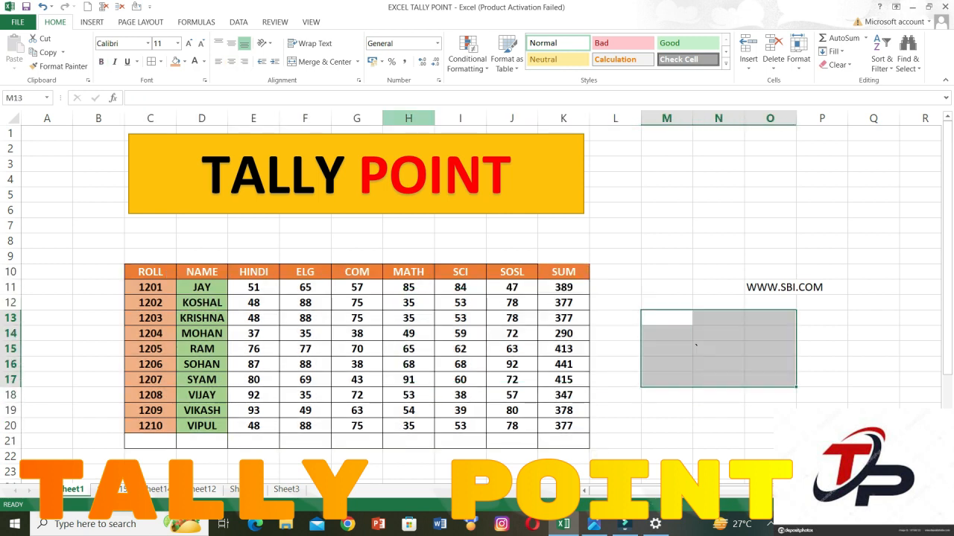
pyautogui.click(320, 62)
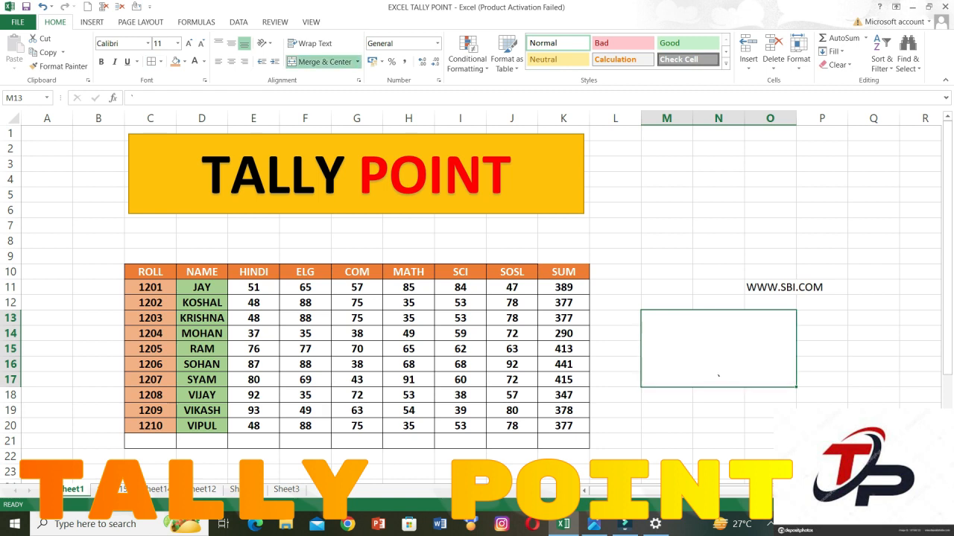
pyautogui.write('CLTR')
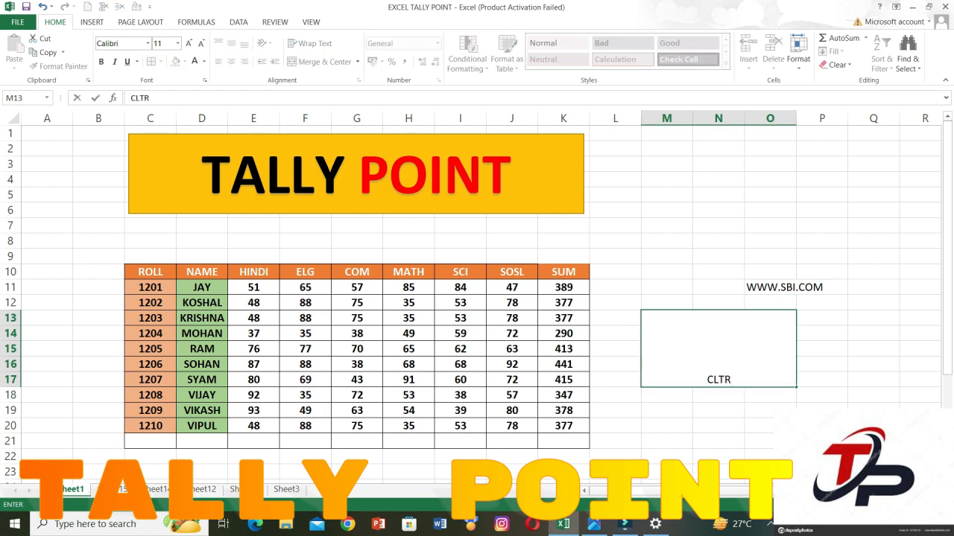
pyautogui.write('+SHIFT+')
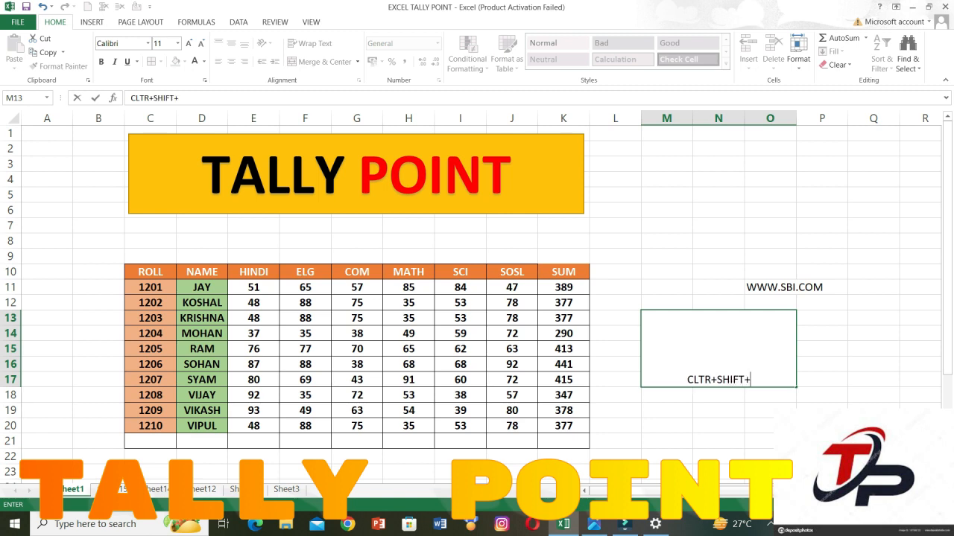
pyautogui.write('L')
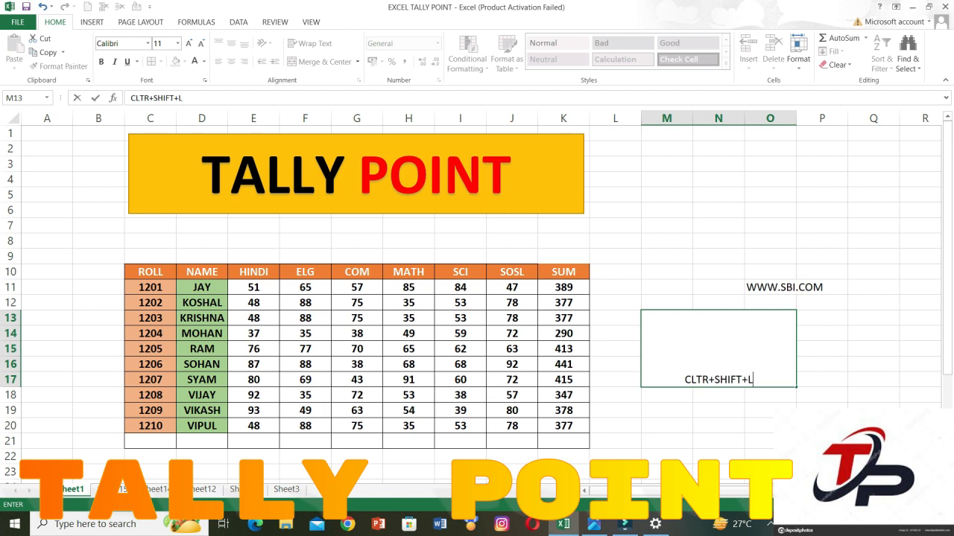
pyautogui.click(822, 364)
# Middle-align the text in the merged cell M13 vertically, and fill the cell with light orange.
pyautogui.click(718, 356)
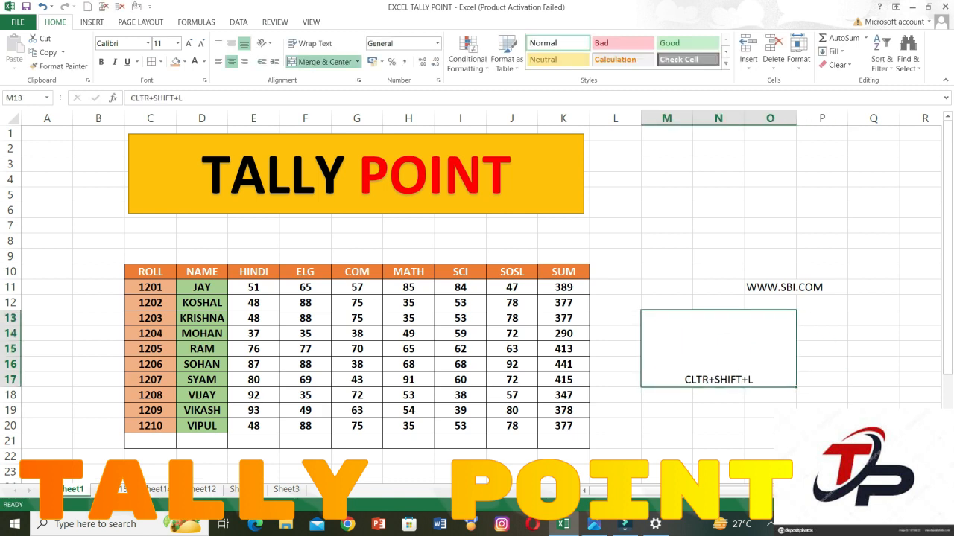
pyautogui.click(232, 42)
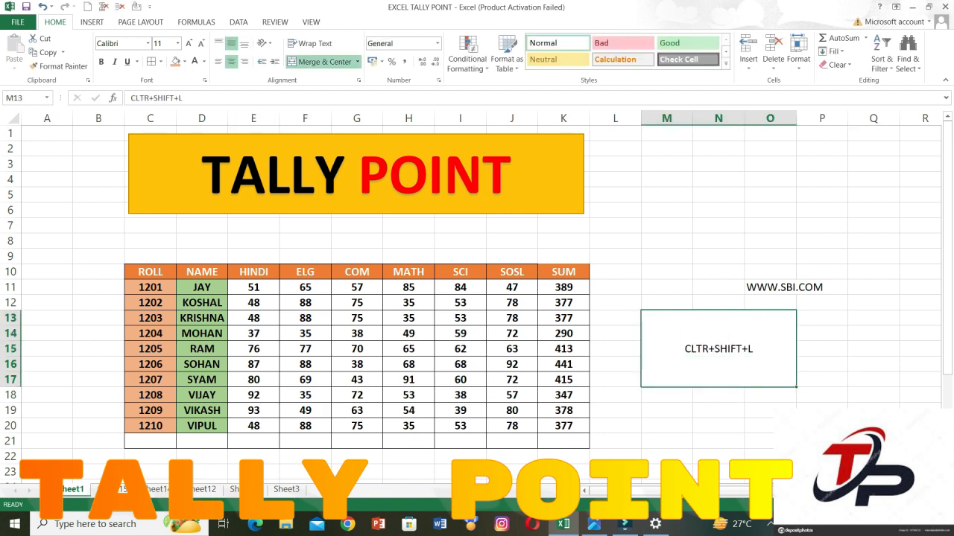
pyautogui.click(175, 61)
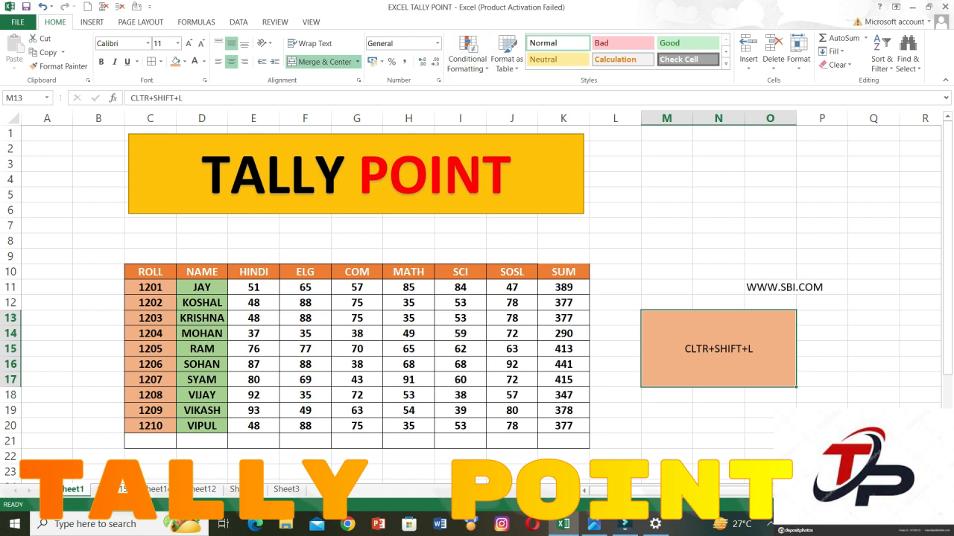
pyautogui.click(873, 179)
# Delete columns M through P, including the web address and the merged shortcut note.
pyautogui.click(907, 59)
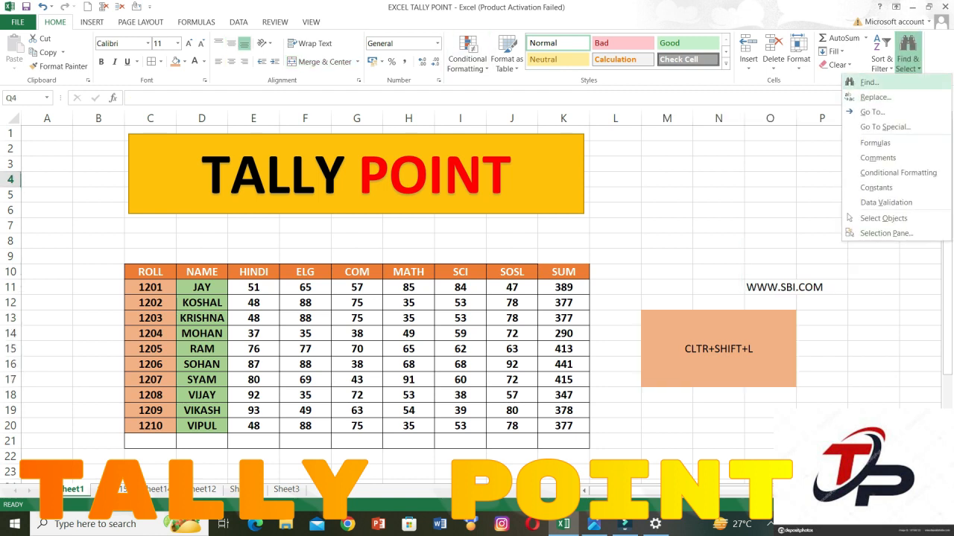
pyautogui.click(870, 82)
pyautogui.moveTo(667, 118); pyautogui.dragTo(822, 118)
pyautogui.hotkey('ctrl', '-')
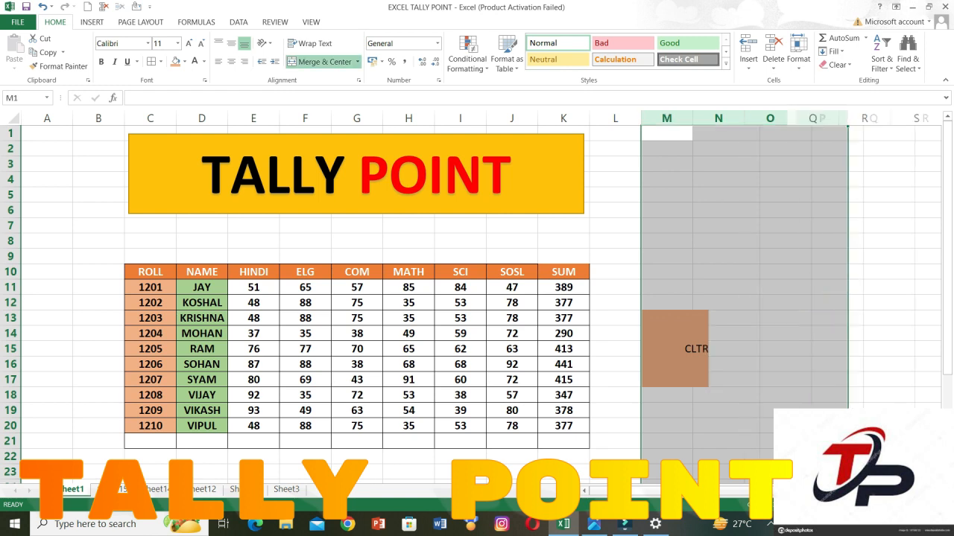
# Find 1205 on the sheet starting from cell C11, select the entire row of the match, and close the search.
pyautogui.click(254, 302)
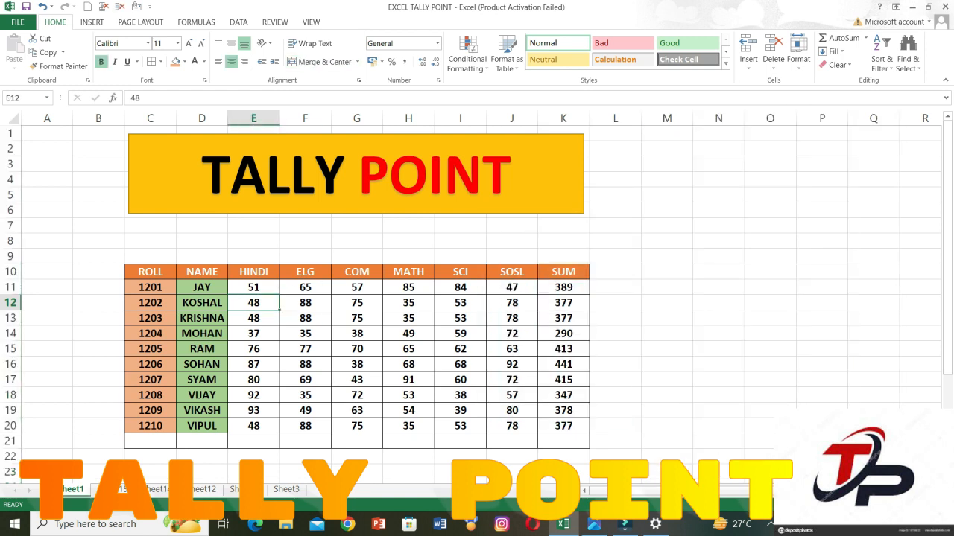
pyautogui.click(150, 334)
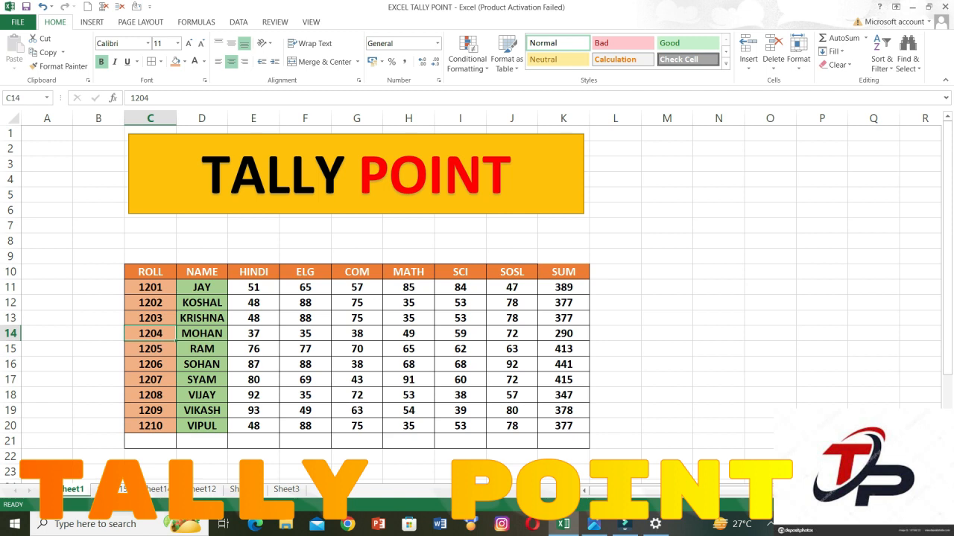
pyautogui.press('Up')
pyautogui.press('Up')
pyautogui.press('Up')
pyautogui.press('Up')
pyautogui.press('Down')
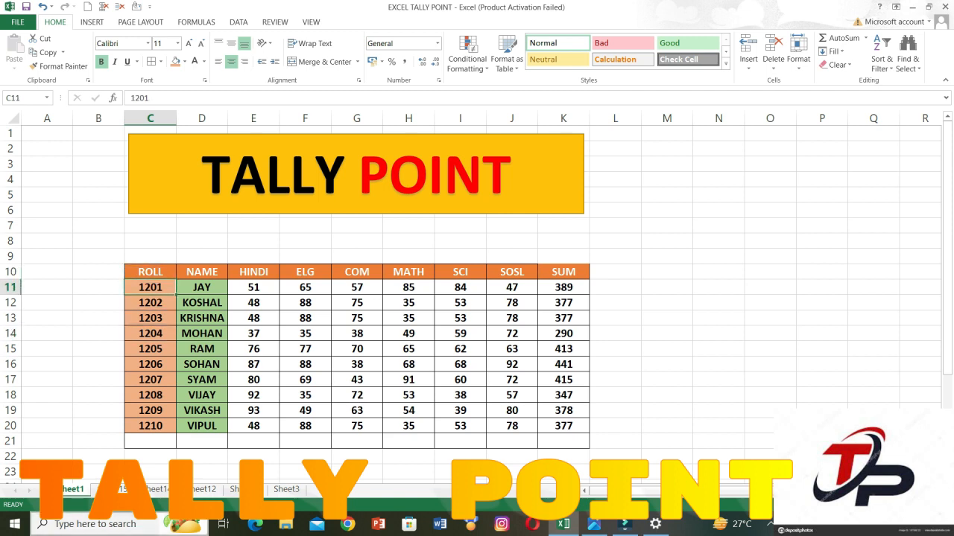
pyautogui.click(907, 58)
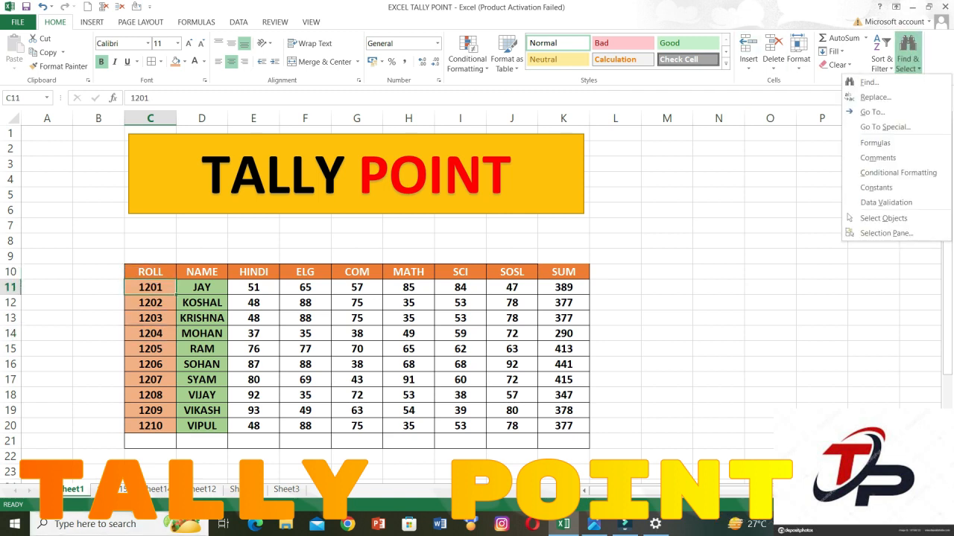
pyautogui.click(868, 82)
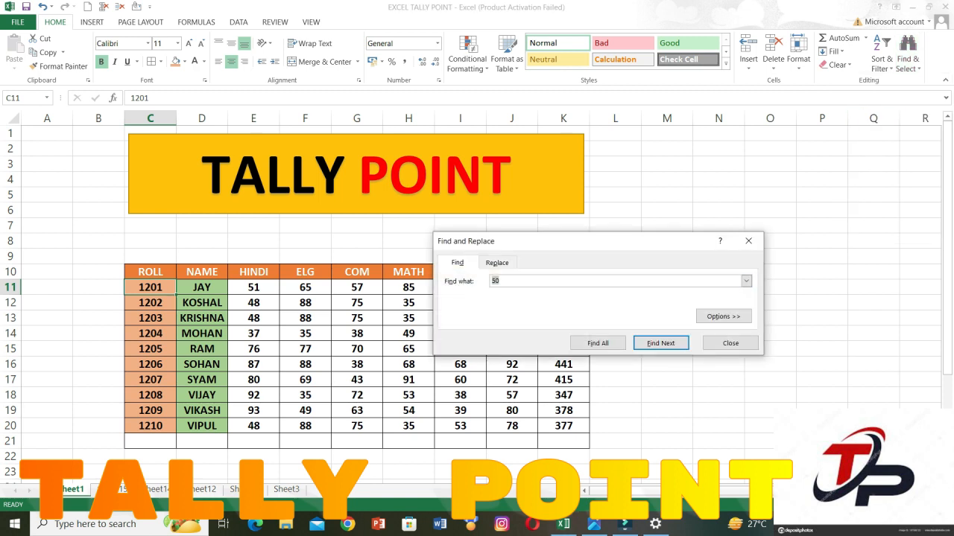
pyautogui.press('BackSpace')
pyautogui.write('1205')
pyautogui.press('Return')
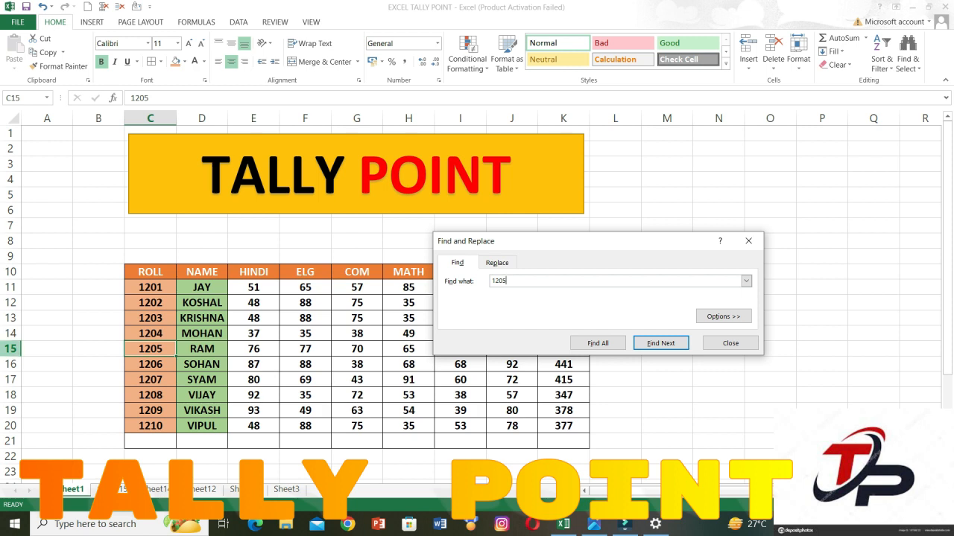
pyautogui.click(10, 349)
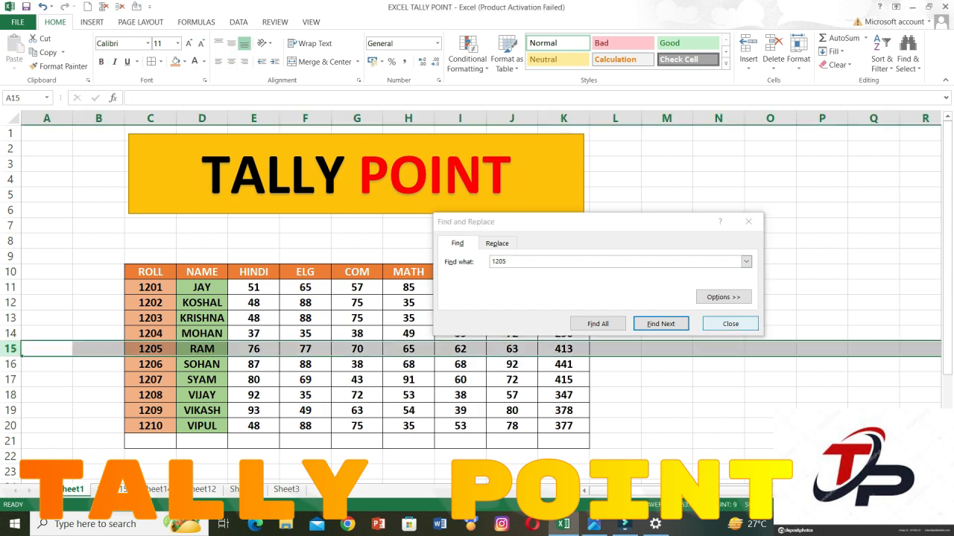
pyautogui.click(731, 323)
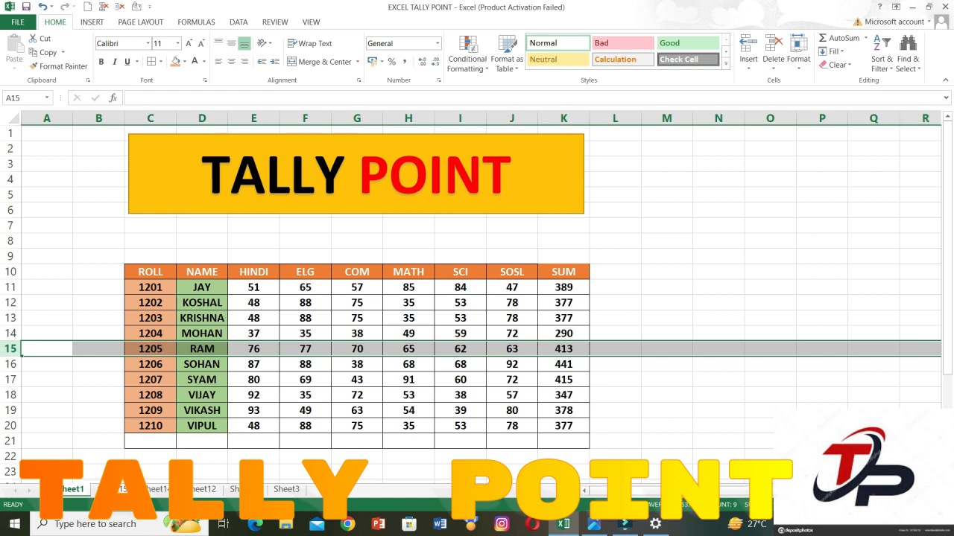
# Replace all occurrences of 1205 with 1215, and undo the replacement.
pyautogui.click(907, 63)
pyautogui.click(875, 97)
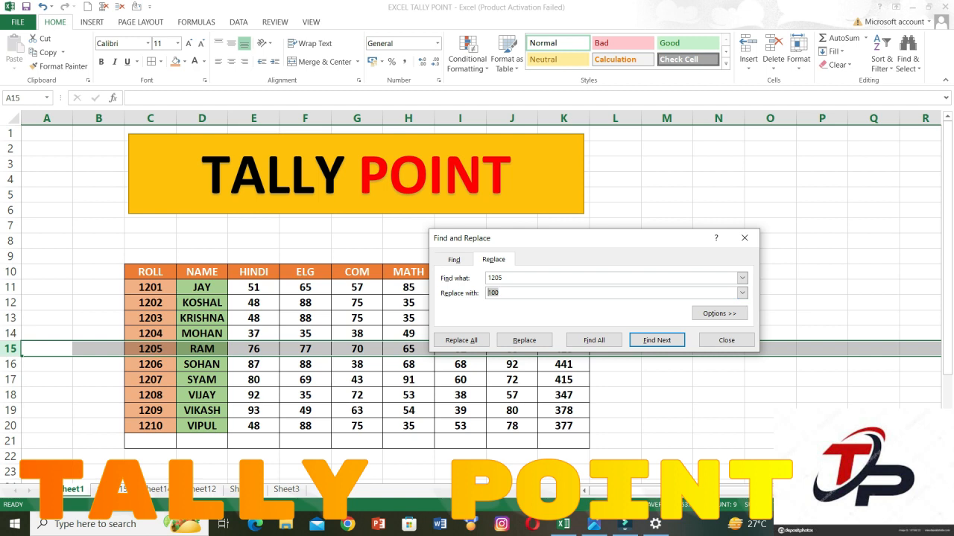
pyautogui.write('1215')
pyautogui.click(461, 340)
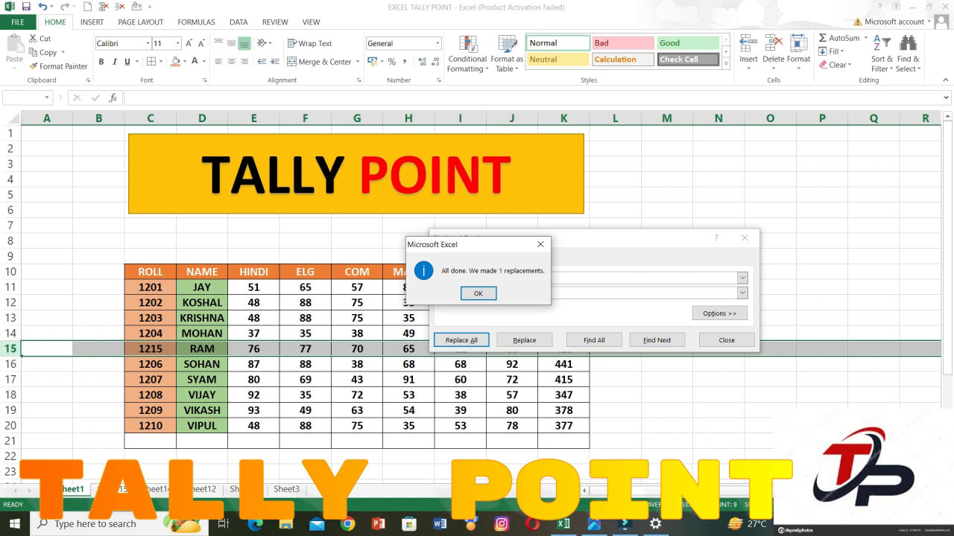
pyautogui.click(479, 294)
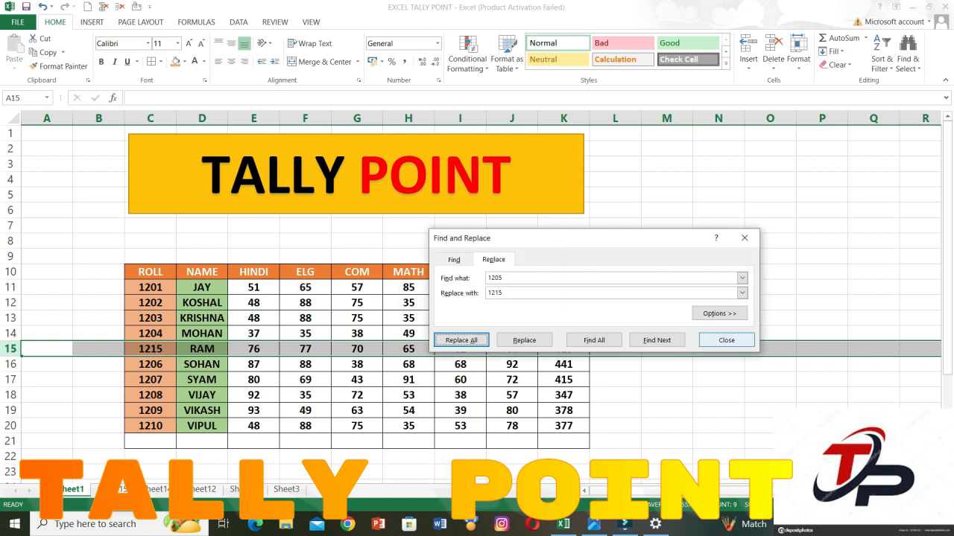
pyautogui.click(726, 339)
pyautogui.hotkey('ctrl', 'z')
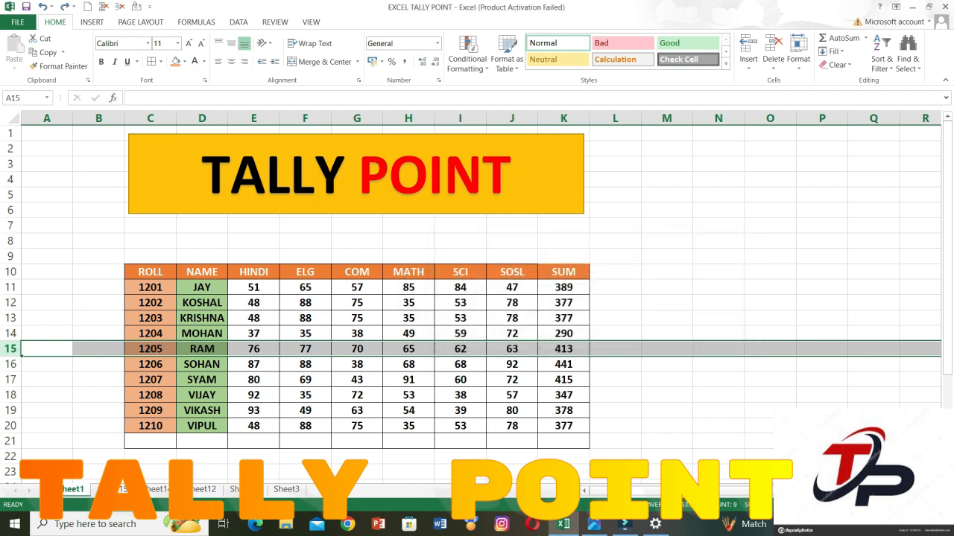
# Jump from cell B9 to cell H10 using Go To, and select the entire row of that cell.
pyautogui.click(907, 60)
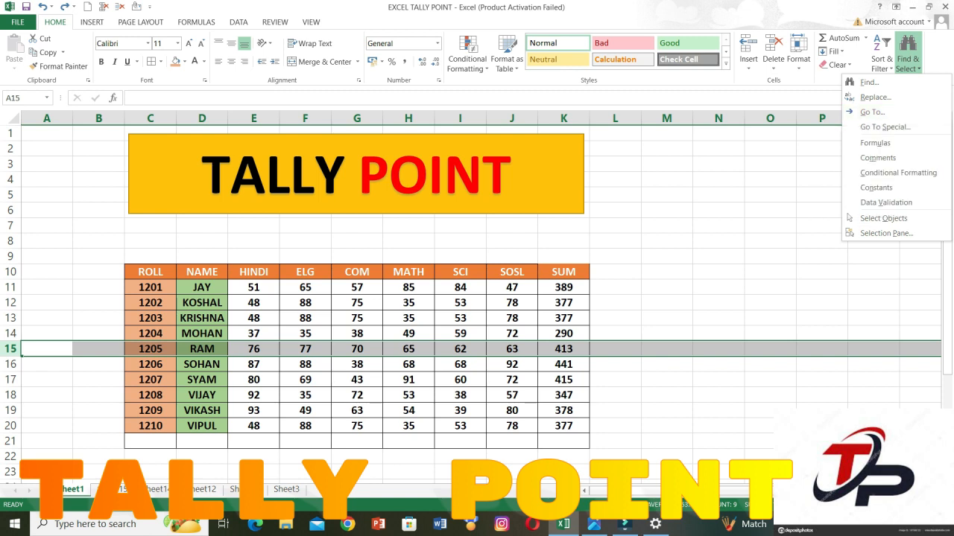
pyautogui.click(304, 287)
pyautogui.click(304, 287)
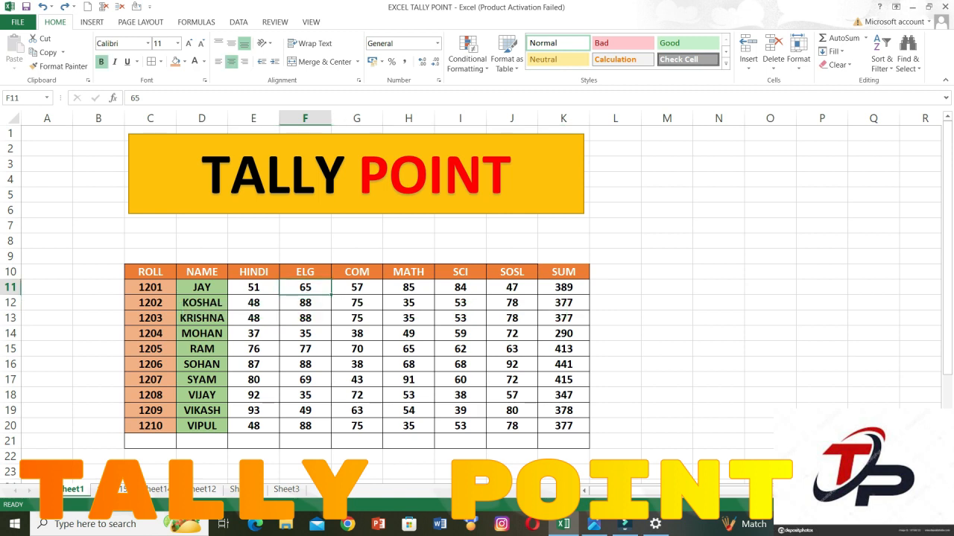
pyautogui.click(98, 256)
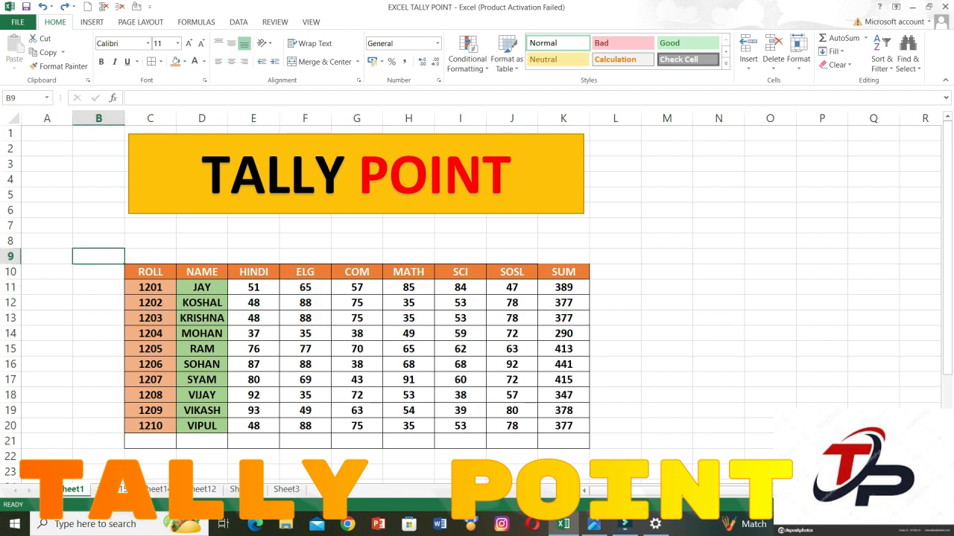
pyautogui.hotkey('ctrl', 'g')
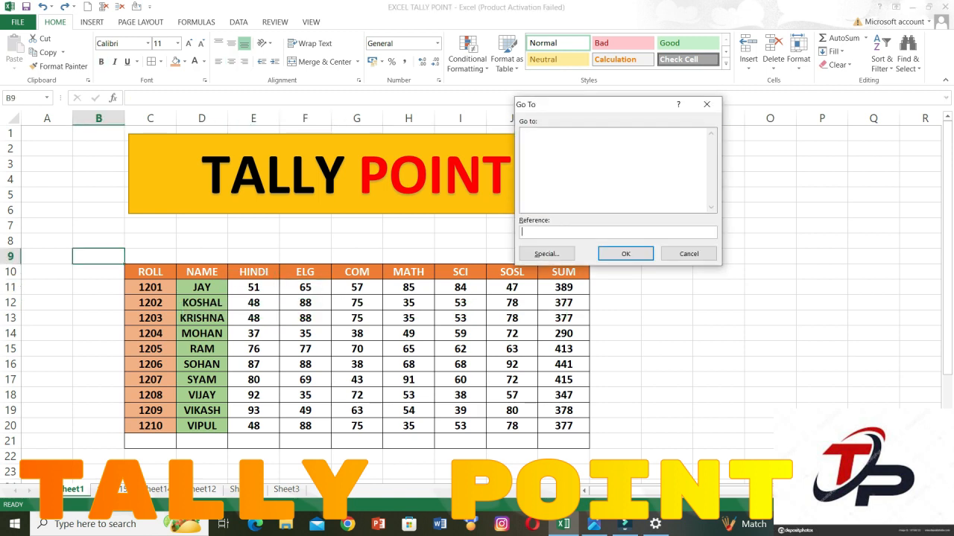
pyautogui.write('H10')
pyautogui.press('Return')
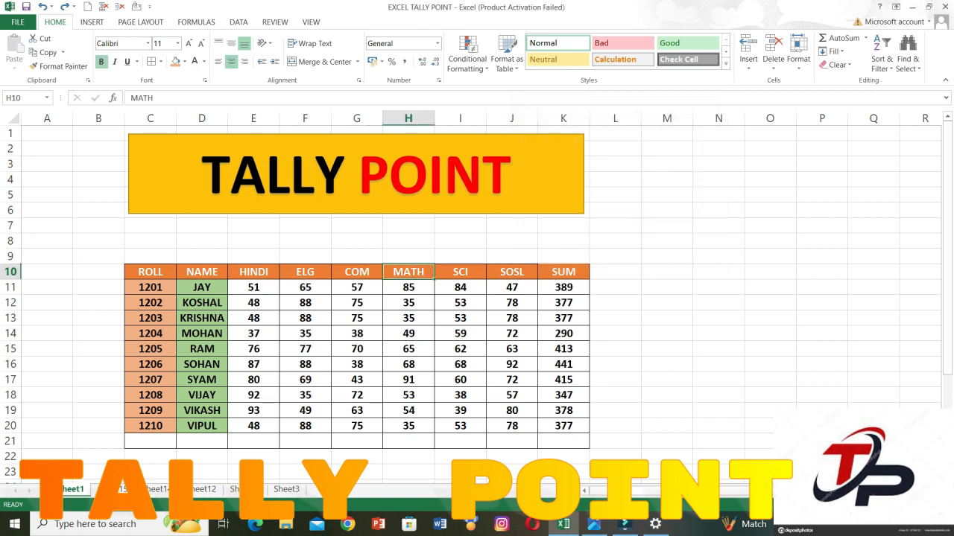
pyautogui.click(18, 274)
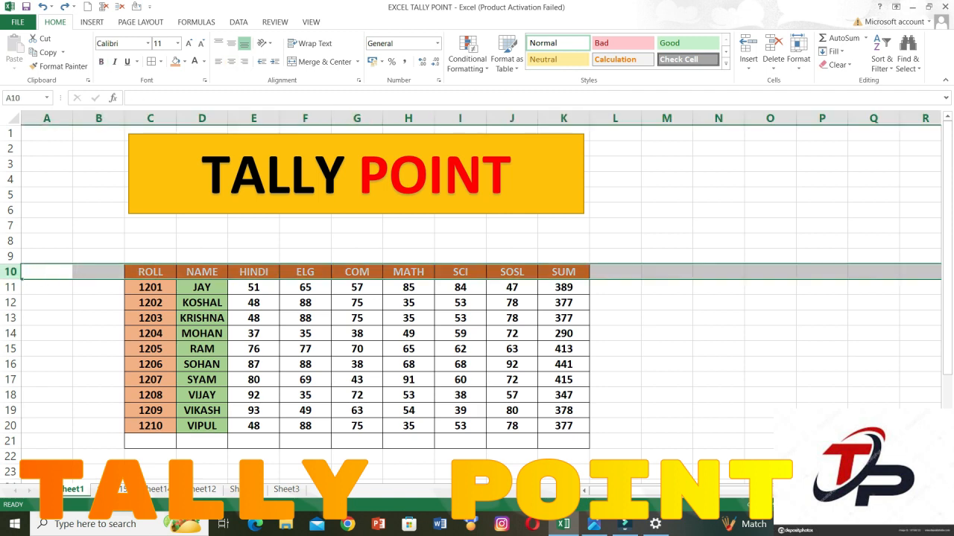
# Select the range D11:K20 of the marks table and narrow the selection to only its formula cells.
pyautogui.click(306, 319)
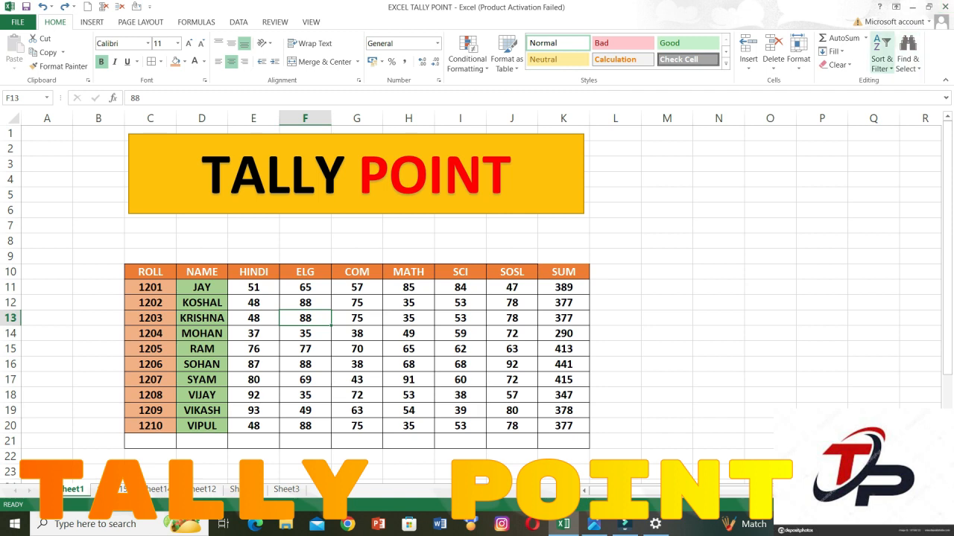
pyautogui.click(907, 60)
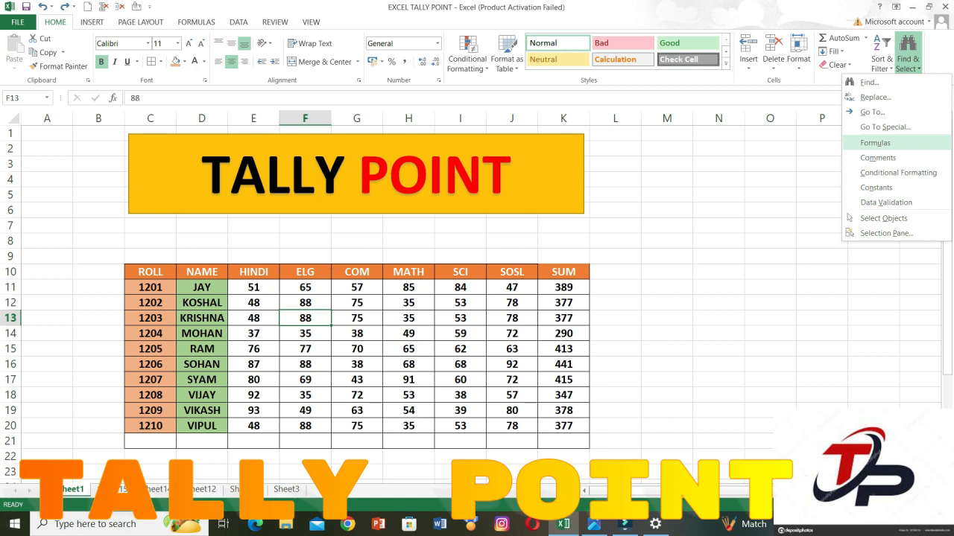
pyautogui.press('Escape')
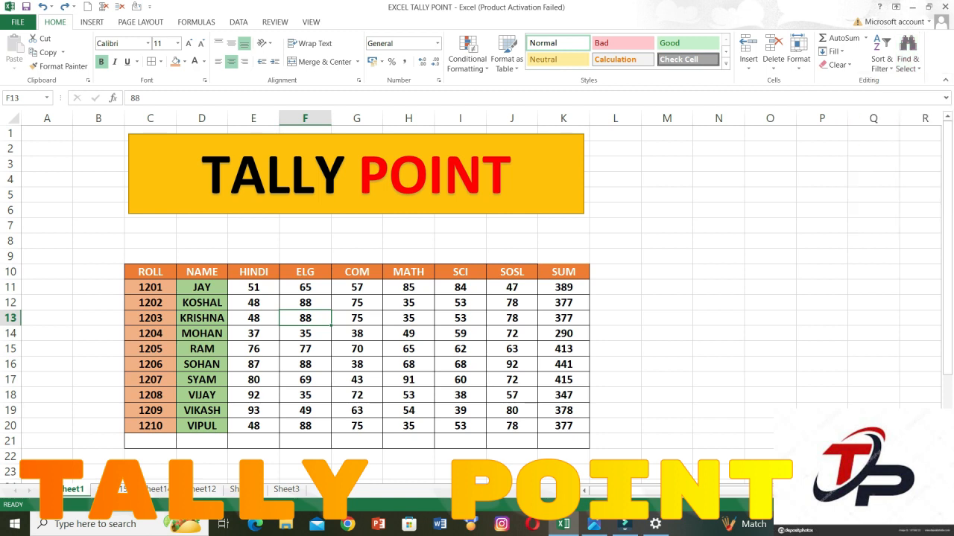
pyautogui.moveTo(201, 288); pyautogui.dragTo(564, 426)
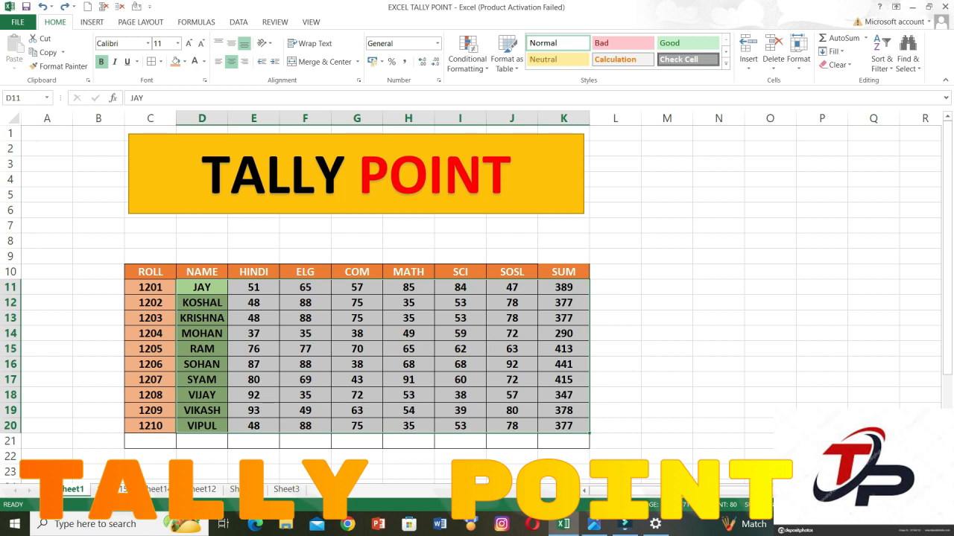
pyautogui.click(908, 59)
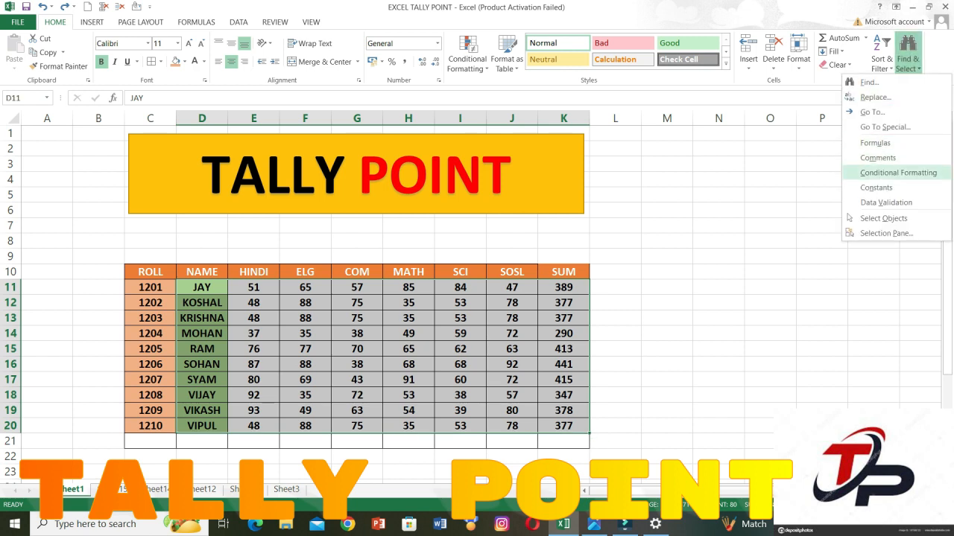
pyautogui.click(875, 142)
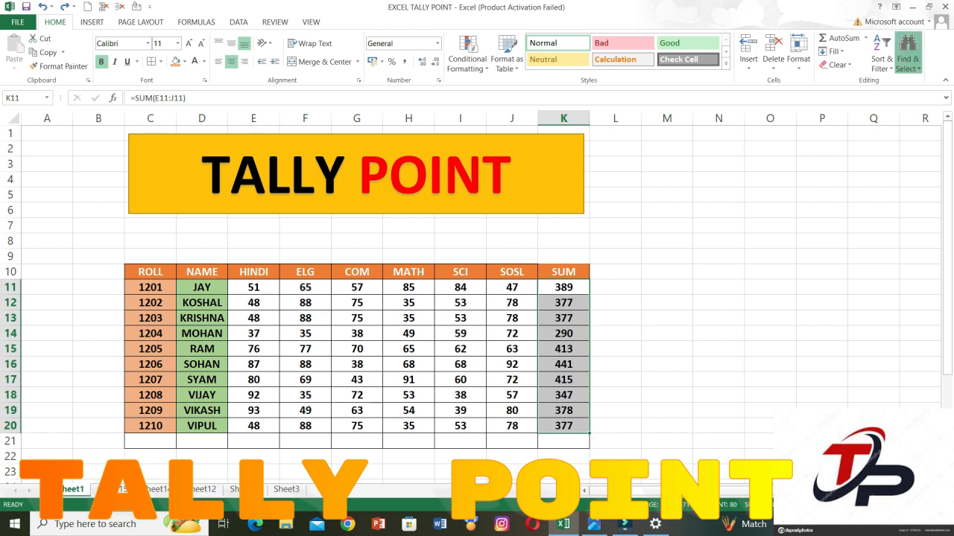
pyautogui.click(908, 60)
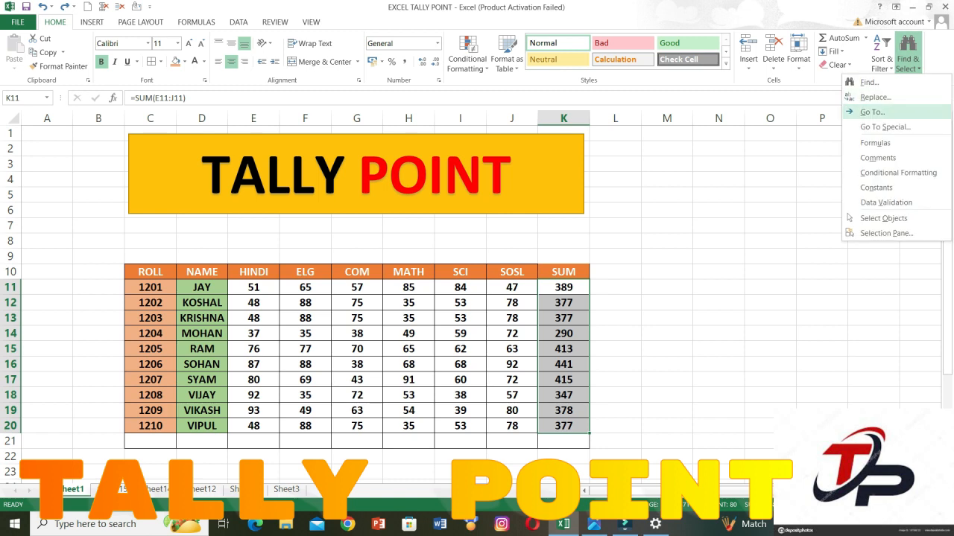
pyautogui.press('Escape')
# Add a comment with the text GGFDGFG to cell H15, Ram's MATH mark.
pyautogui.click(409, 350)
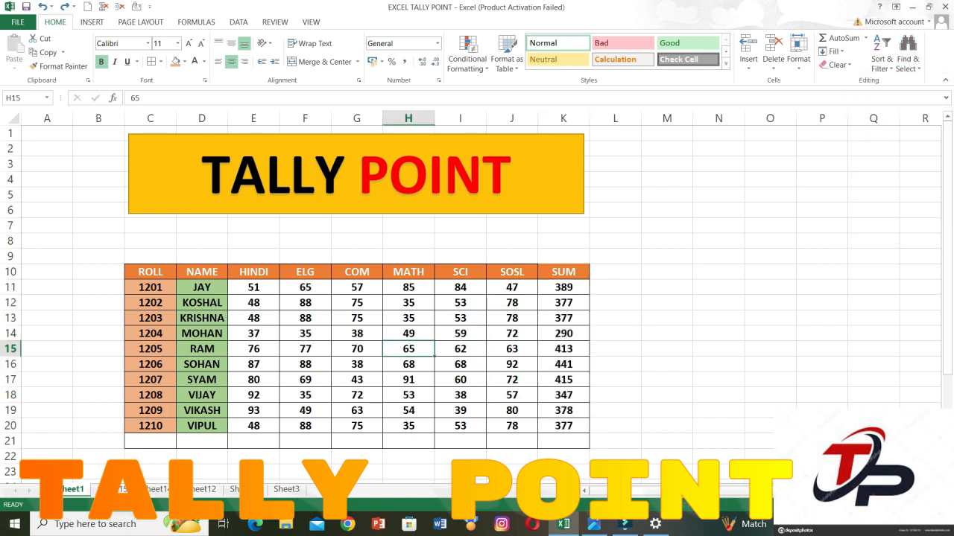
pyautogui.hotkey('alt', 'r')
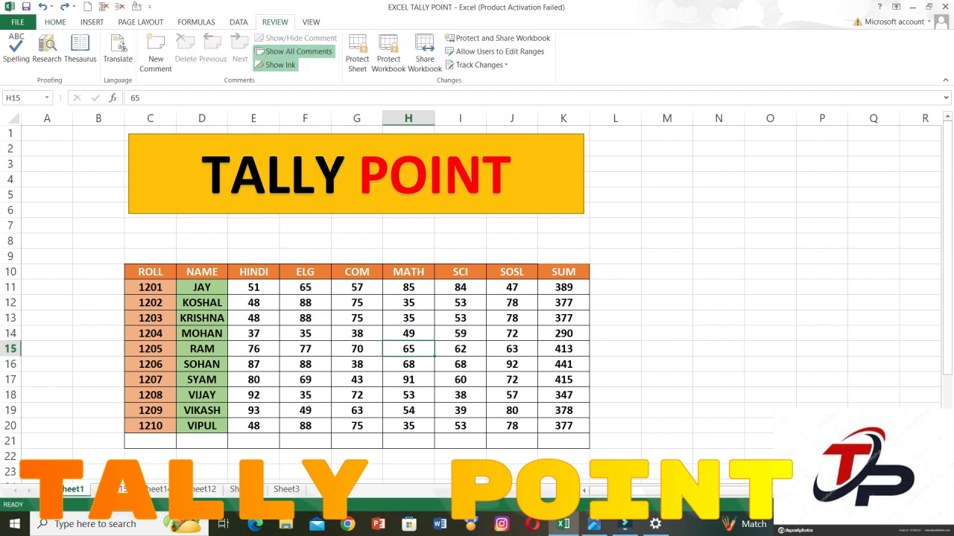
pyautogui.click(156, 53)
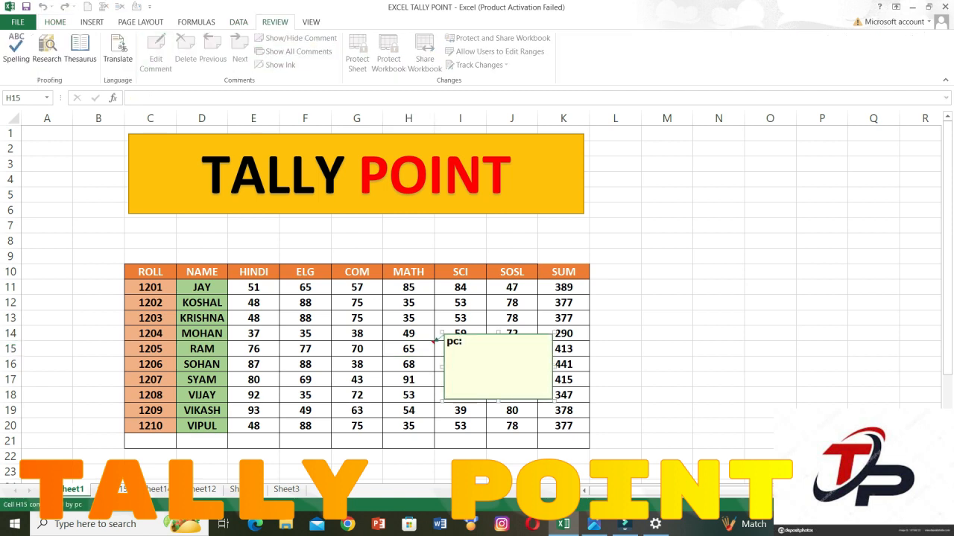
pyautogui.write('GGFDGFG')
pyautogui.click(666, 286)
# Locate the commented cell on the sheet by selecting all cells that contain comments, starting from cell G17.
pyautogui.moveTo(253, 286); pyautogui.dragTo(570, 429)
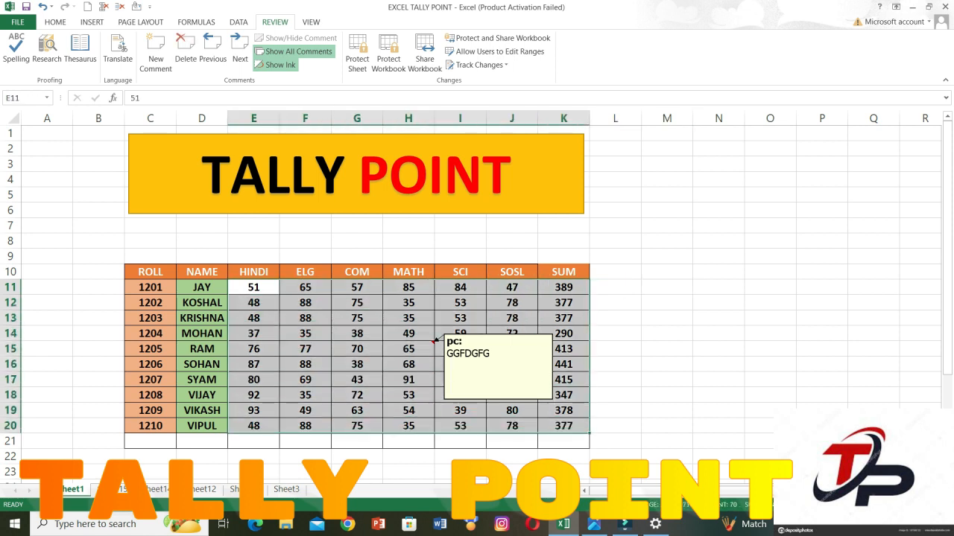
pyautogui.click(356, 380)
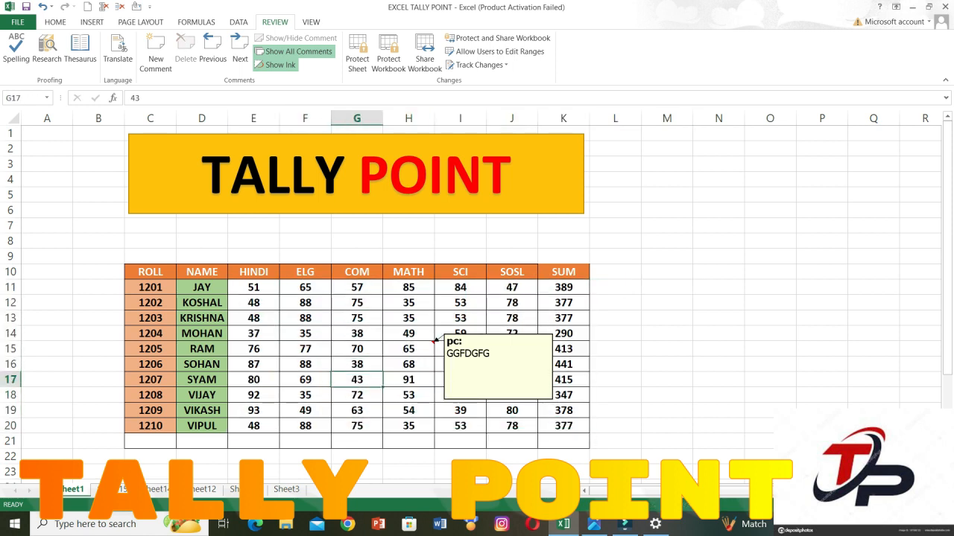
pyautogui.click(56, 22)
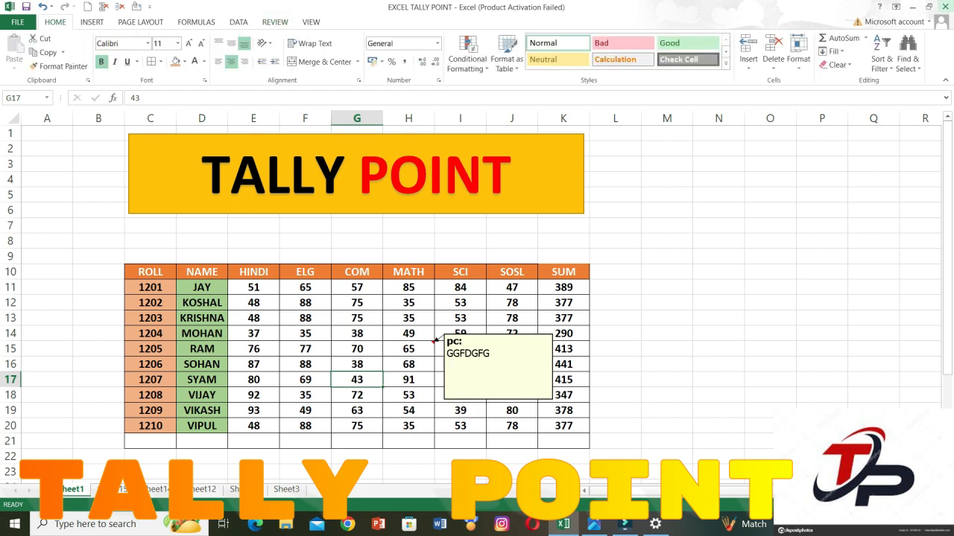
pyautogui.click(907, 60)
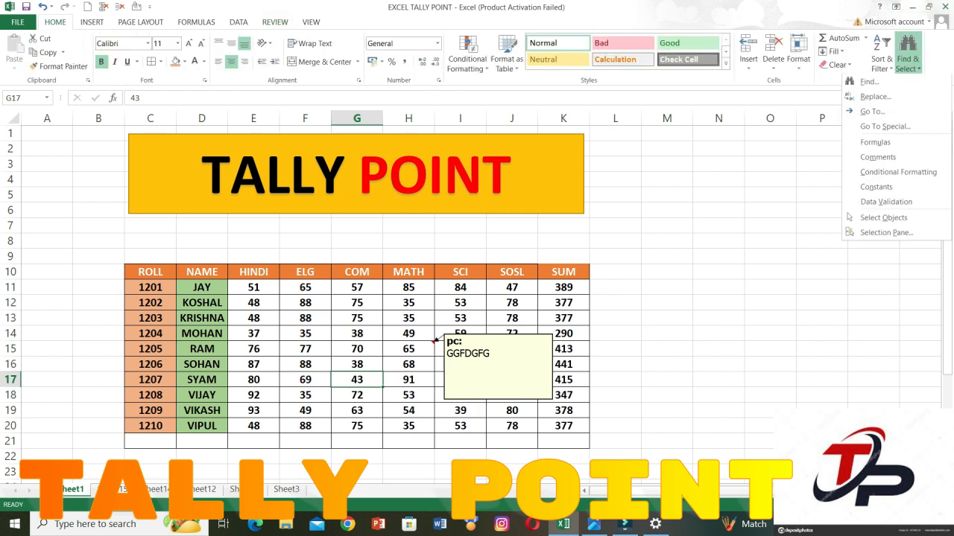
pyautogui.click(878, 157)
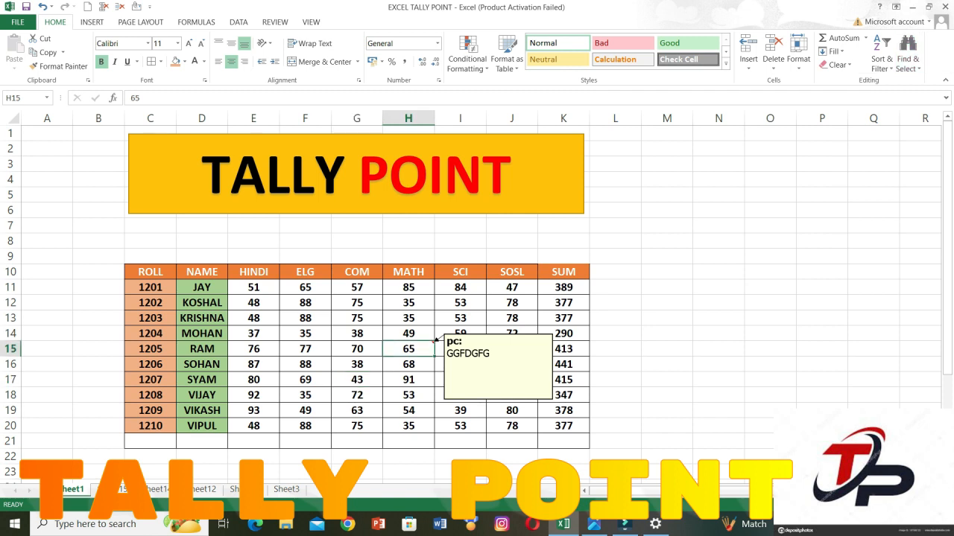
pyautogui.click(408, 395)
pyautogui.click(408, 349)
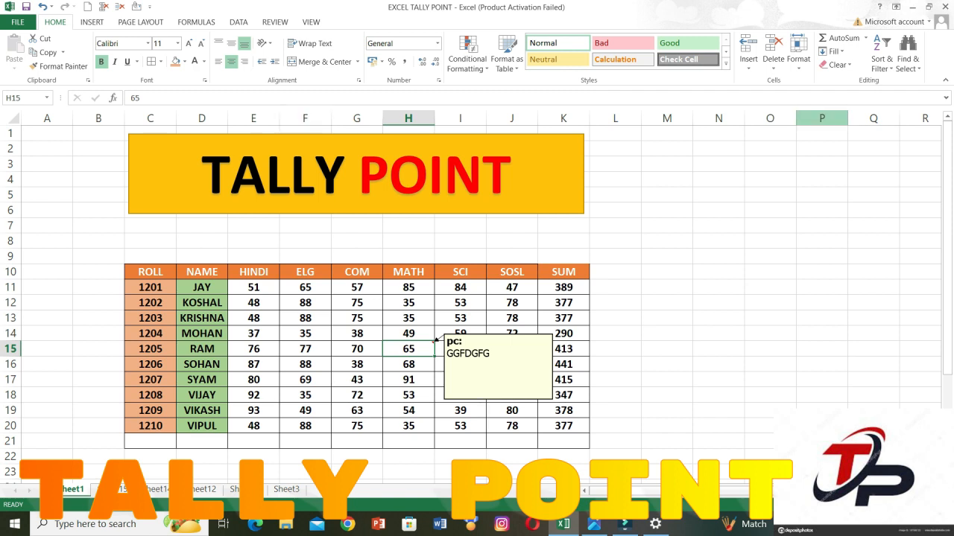
# Delete the comment from cell H15.
pyautogui.click(908, 55)
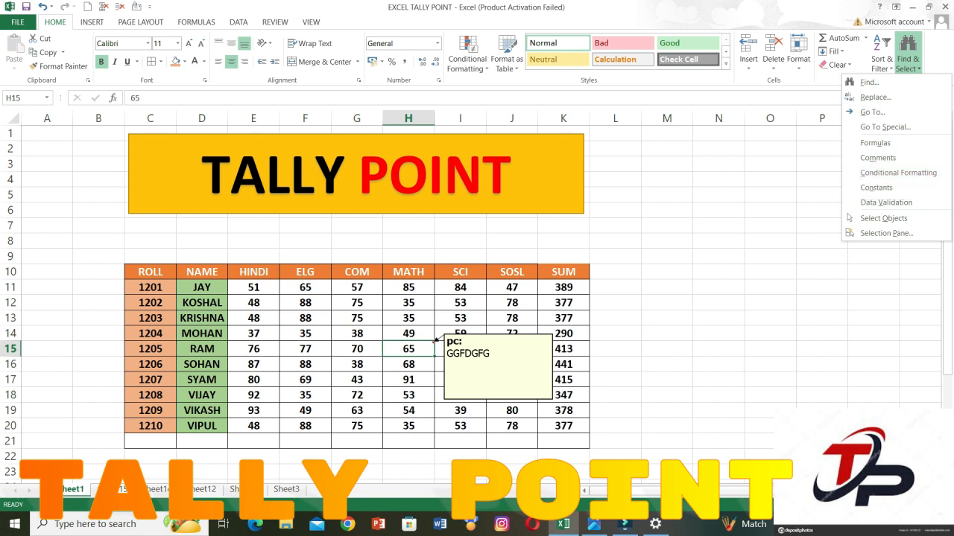
pyautogui.click(437, 340)
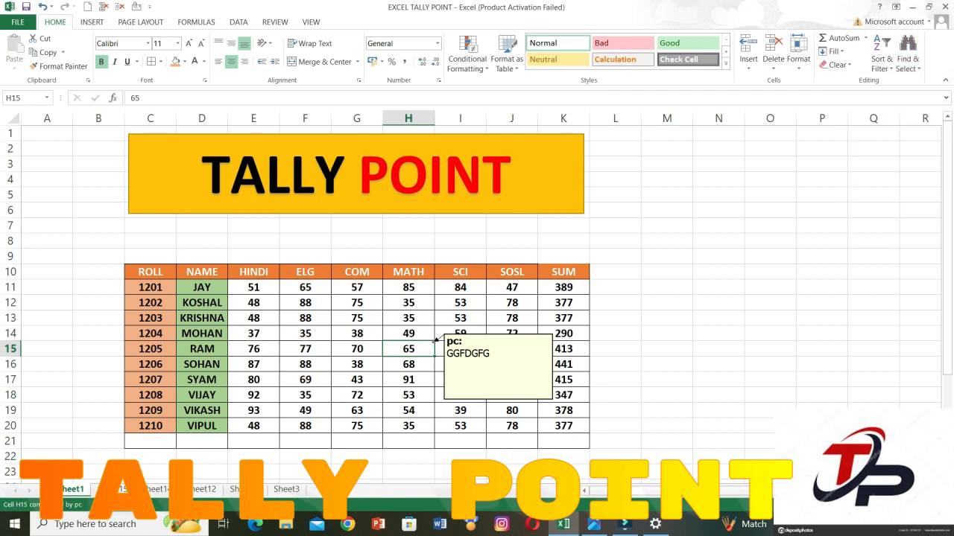
pyautogui.click(275, 23)
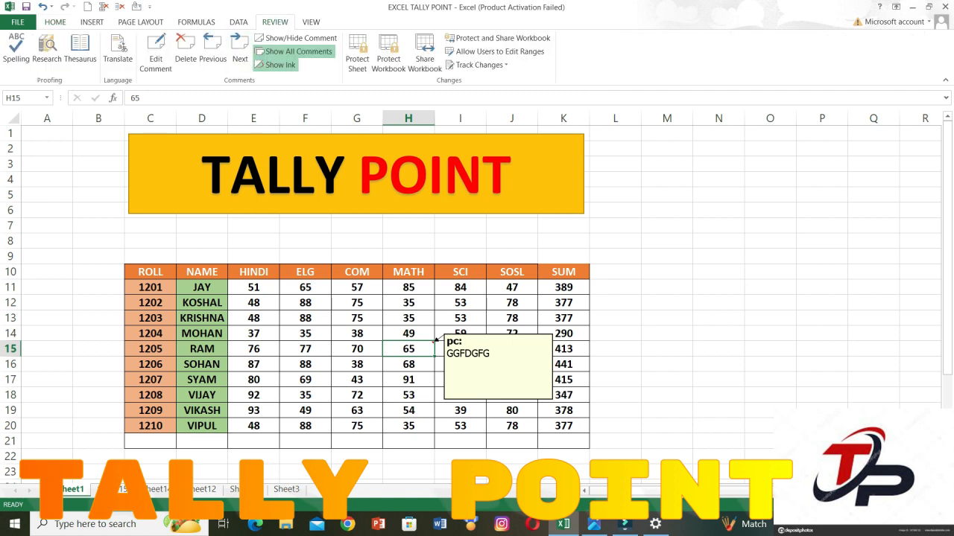
pyautogui.click(185, 49)
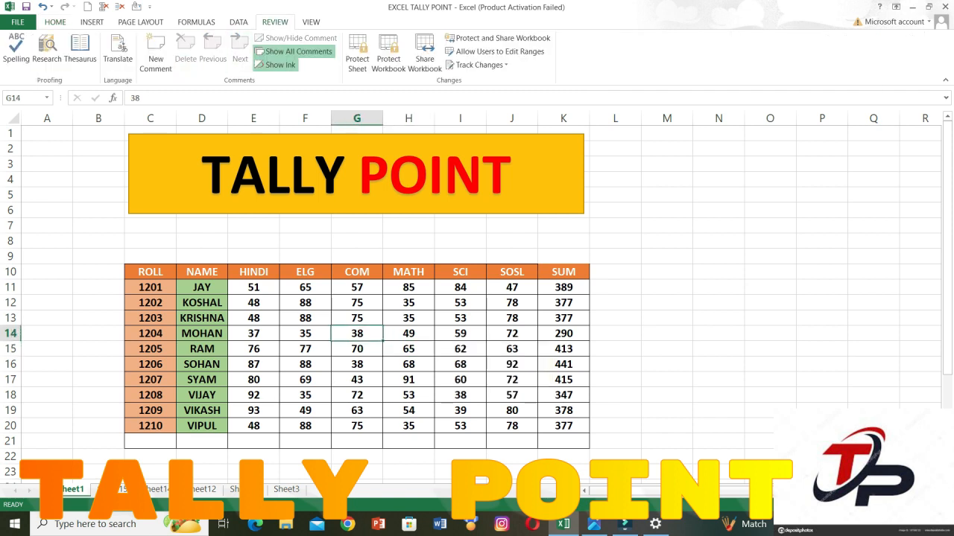
pyautogui.moveTo(254, 287); pyautogui.dragTo(563, 426)
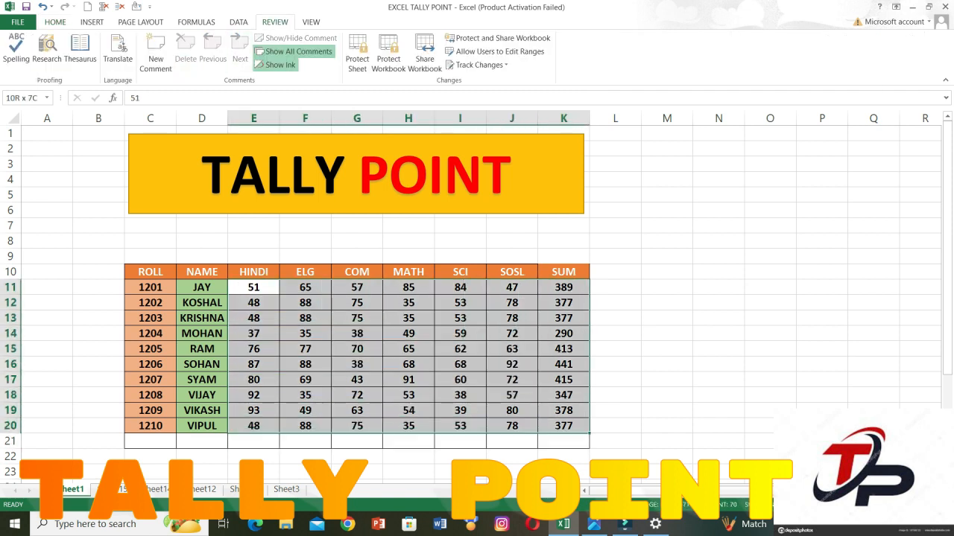
pyautogui.click(55, 22)
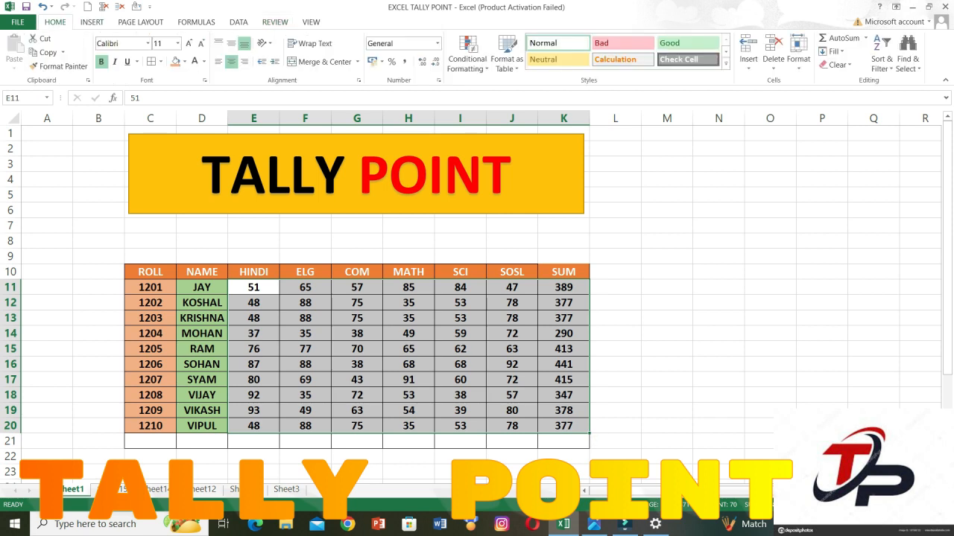
pyautogui.click(467, 59)
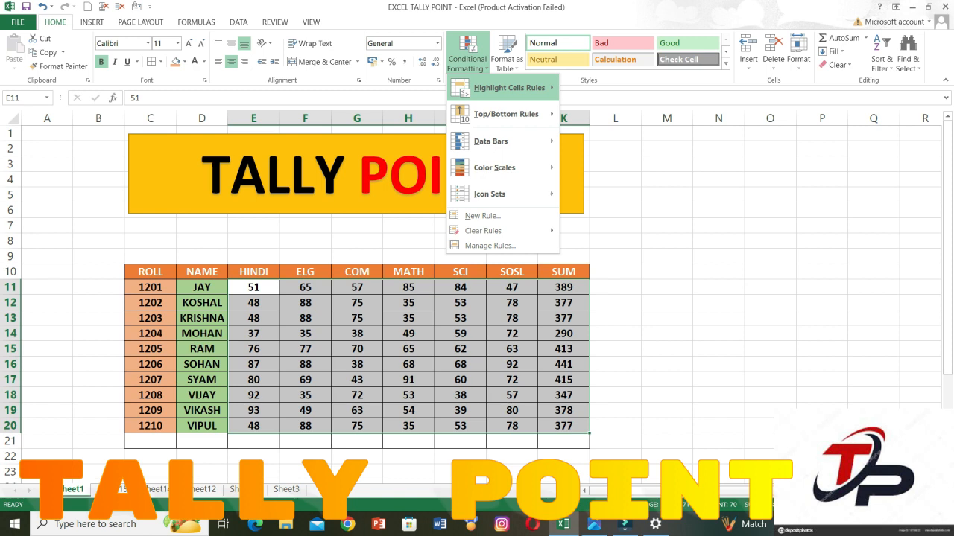
pyautogui.moveTo(510, 88)
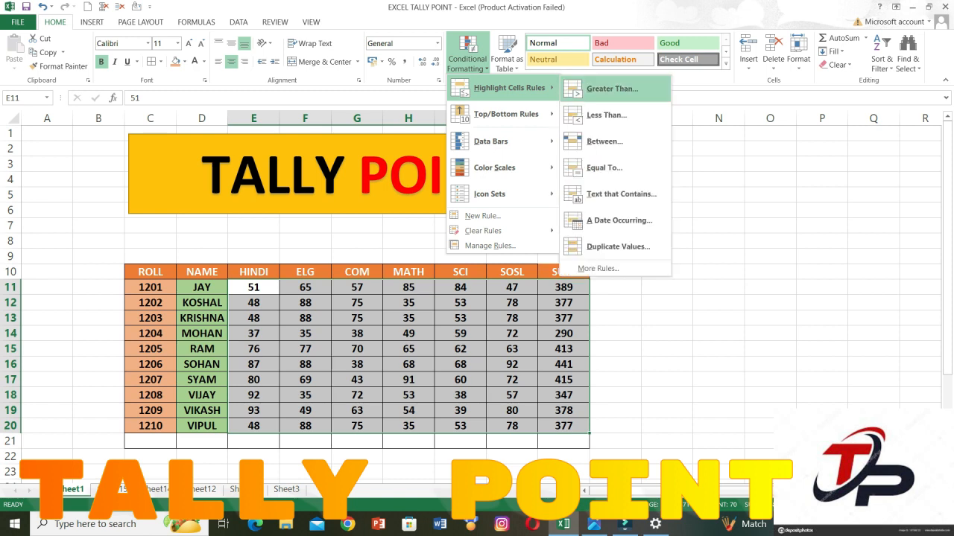
pyautogui.click(611, 89)
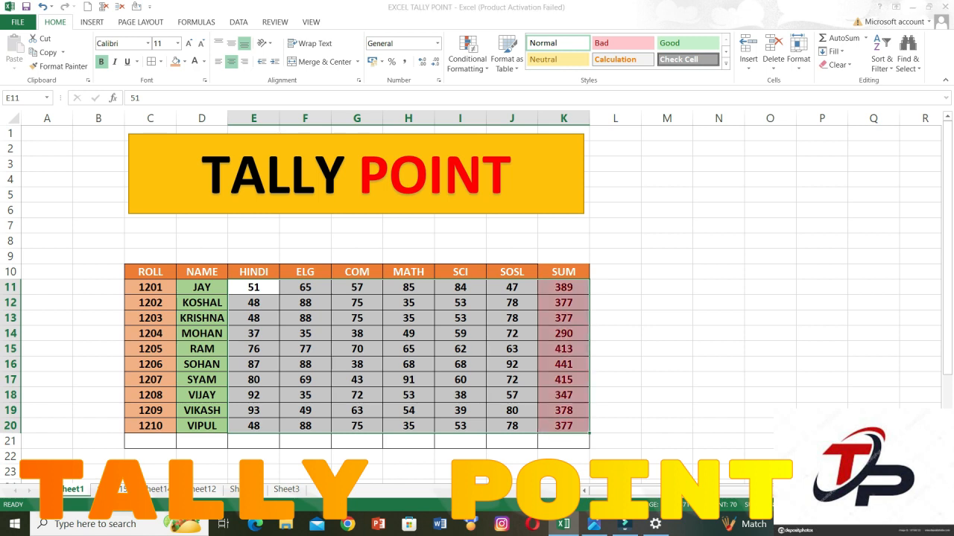
pyautogui.press('Escape')
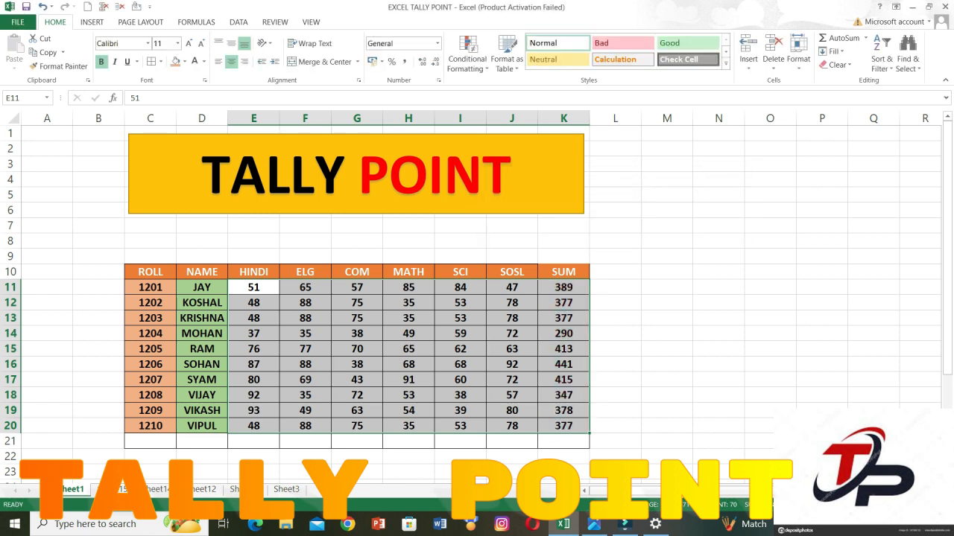
# Highlight marks greater than 90 in E11:J20 with conditional formatting, using Yellow Fill with Dark Yellow Text.
pyautogui.moveTo(254, 287); pyautogui.dragTo(511, 426)
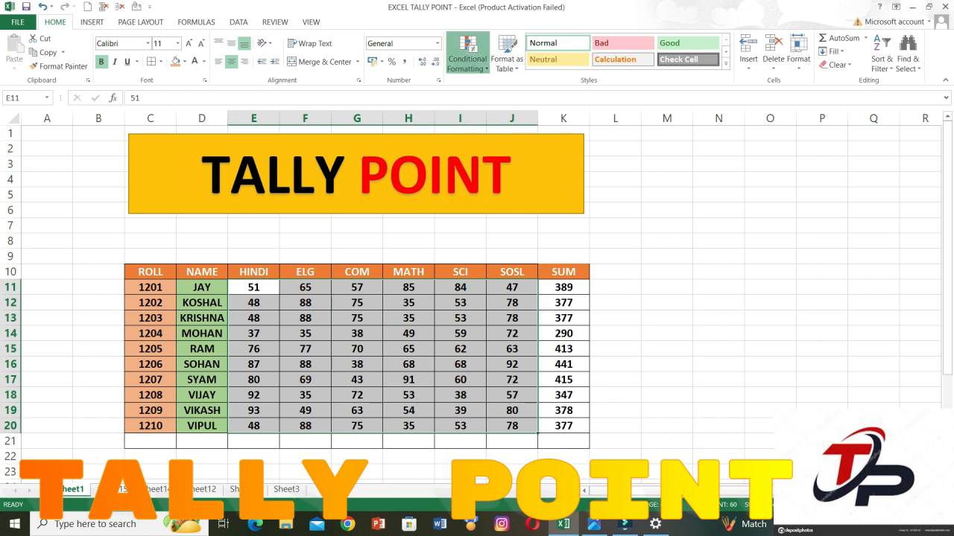
pyautogui.click(467, 58)
pyautogui.moveTo(509, 88)
pyautogui.click(612, 89)
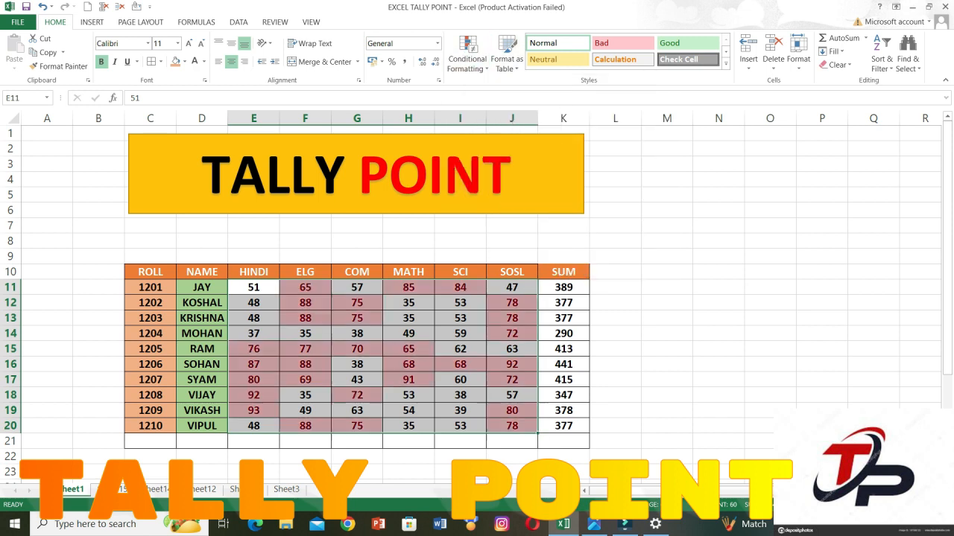
pyautogui.write('90')
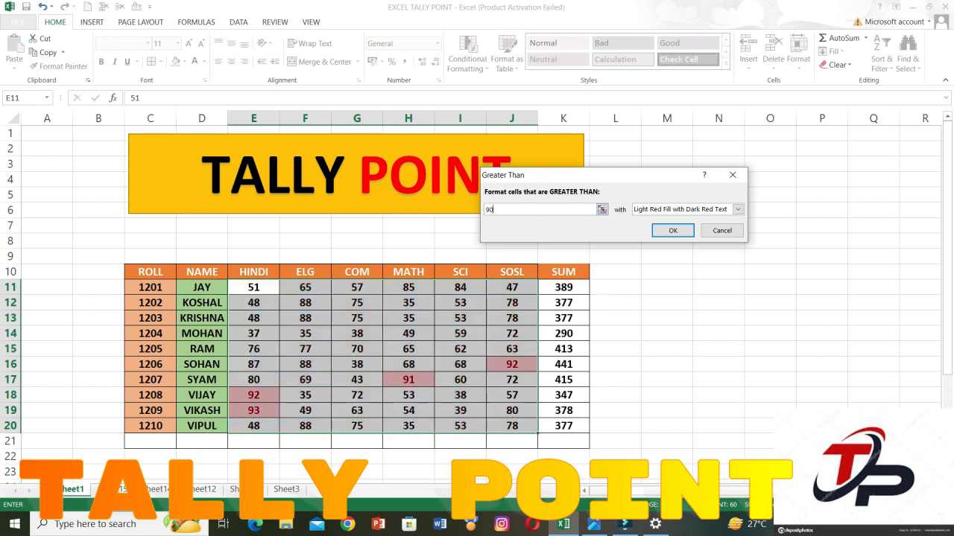
pyautogui.click(737, 210)
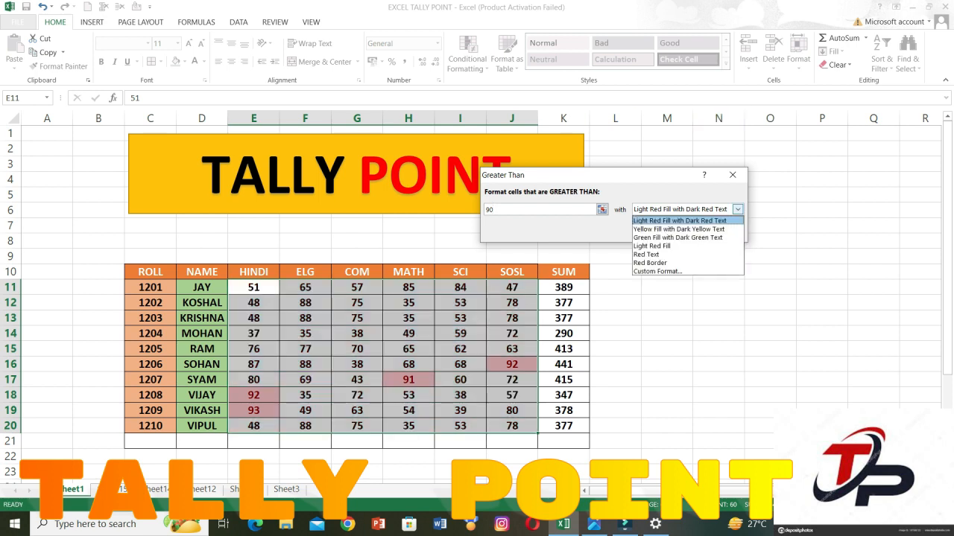
pyautogui.click(678, 229)
pyautogui.click(668, 228)
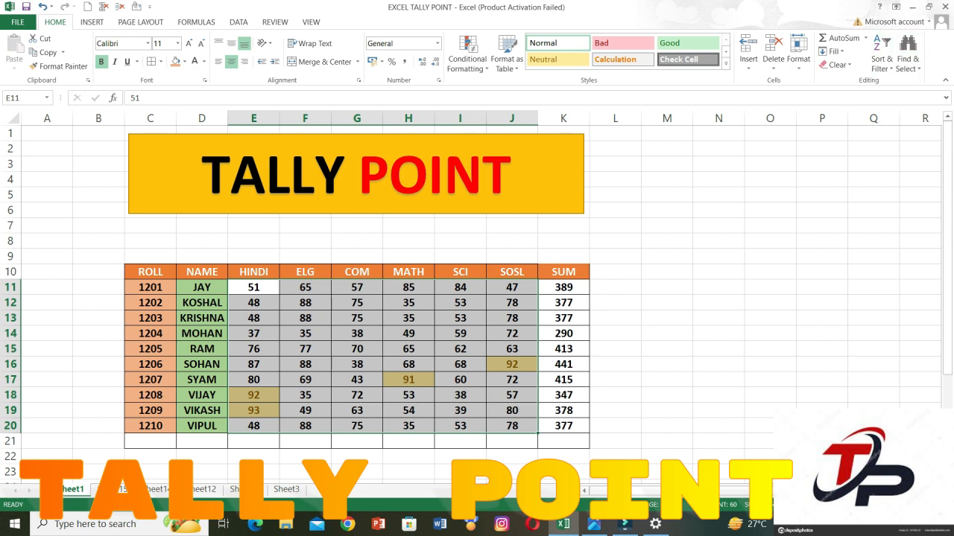
# Select the cells that carry conditional formatting using Find & Select.
pyautogui.click(907, 58)
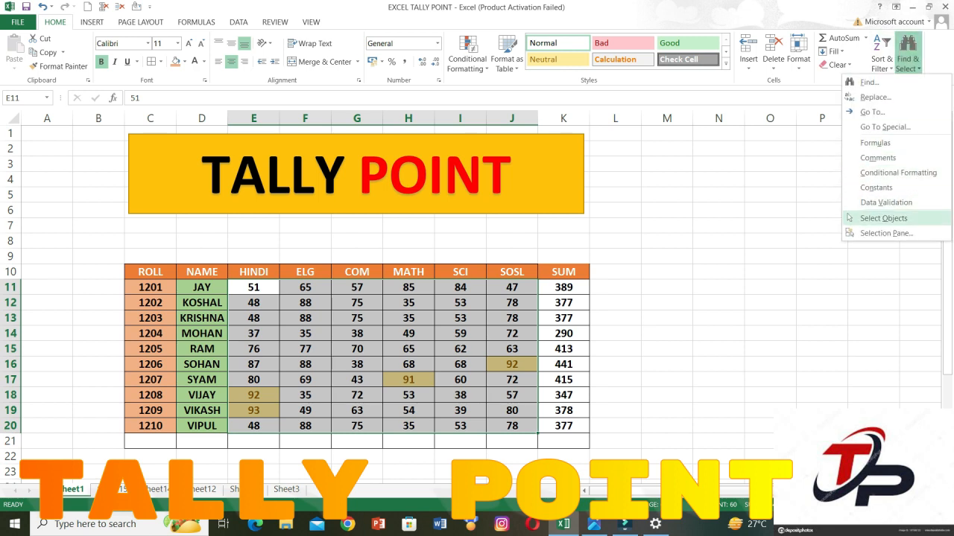
pyautogui.click(898, 173)
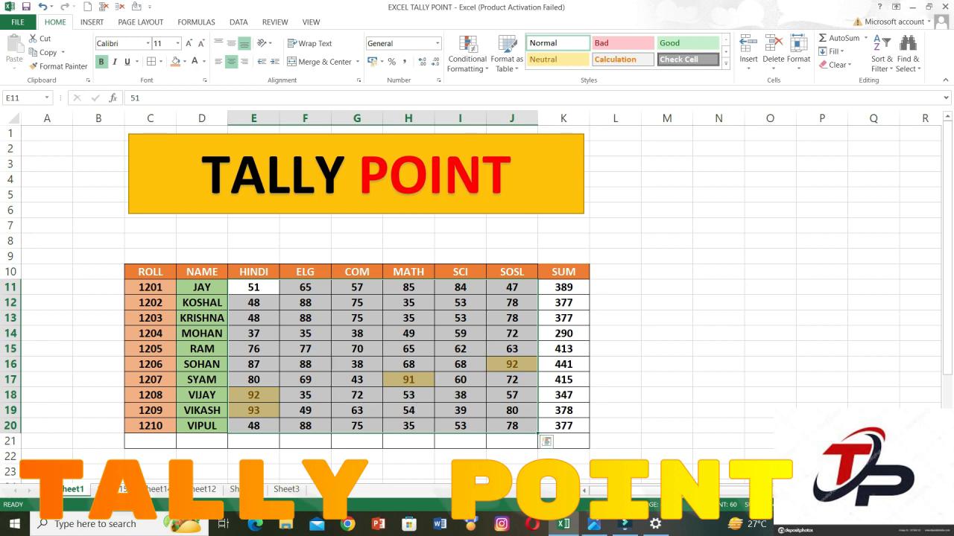
# Starting from the single cell H13, select all cells on the sheet that contain constants.
pyautogui.click(408, 318)
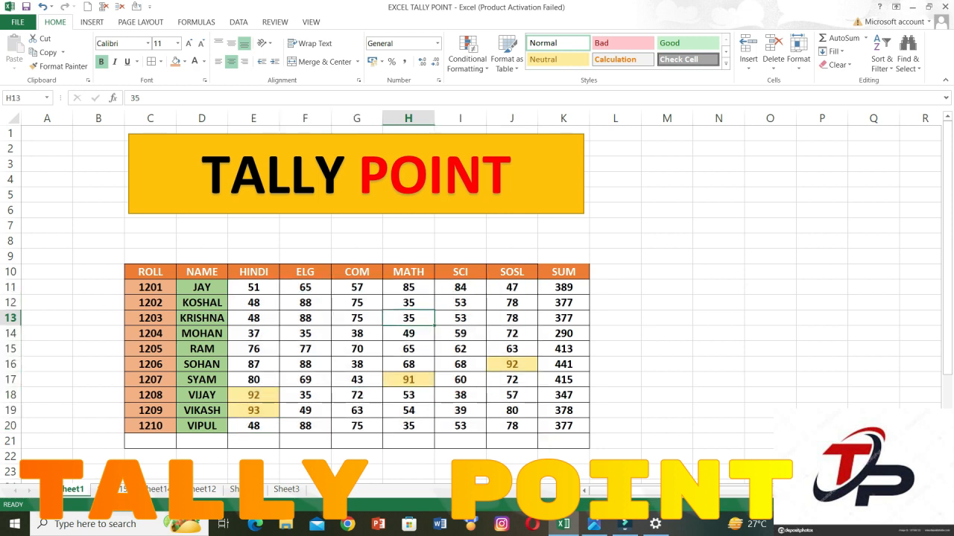
pyautogui.click(907, 60)
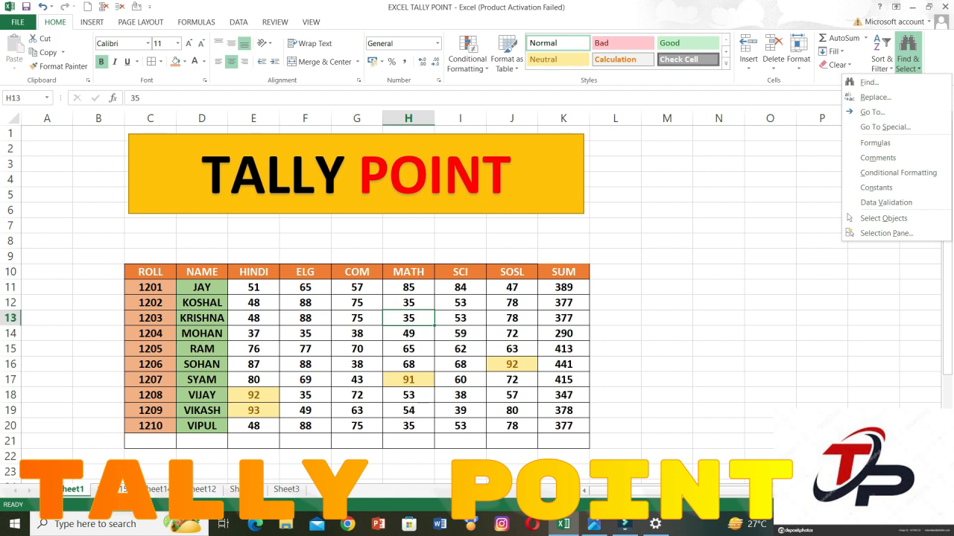
pyautogui.press('Escape')
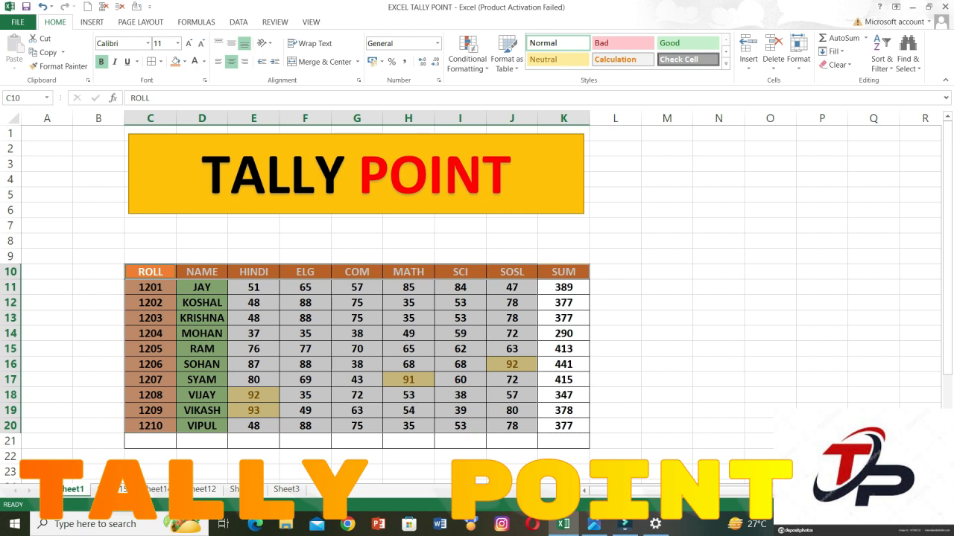
# Examine the Data Validation option of Find & Select and the matching Data Validation command among the data tools.
pyautogui.click(906, 52)
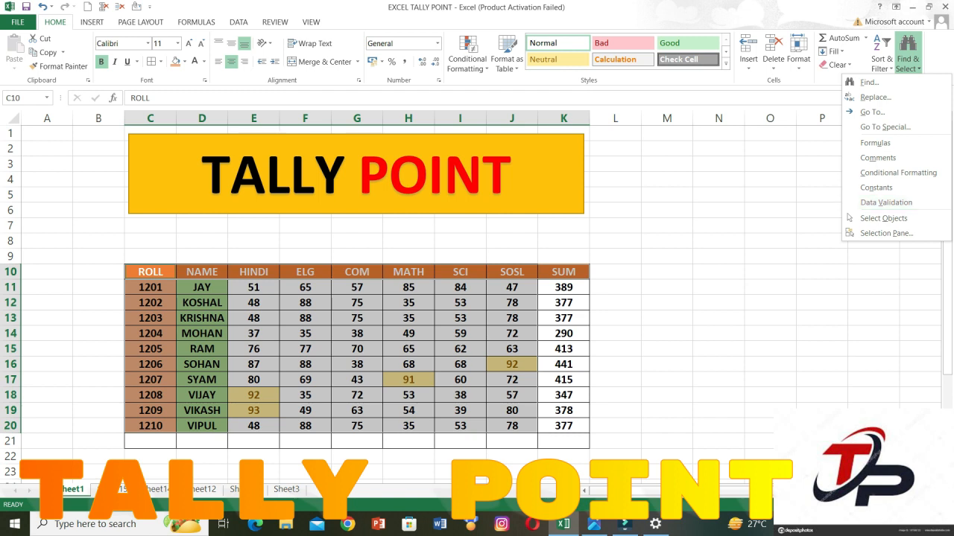
pyautogui.press('Escape')
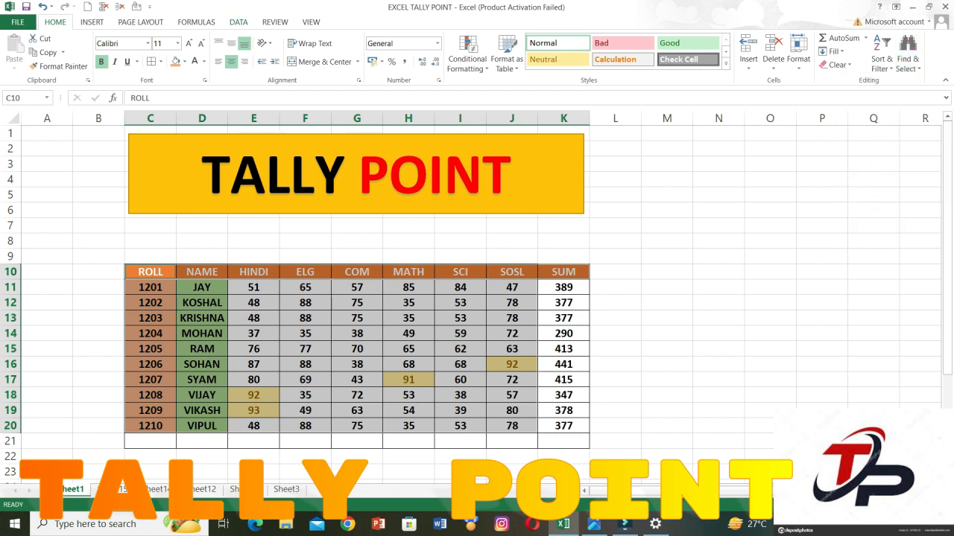
pyautogui.click(238, 22)
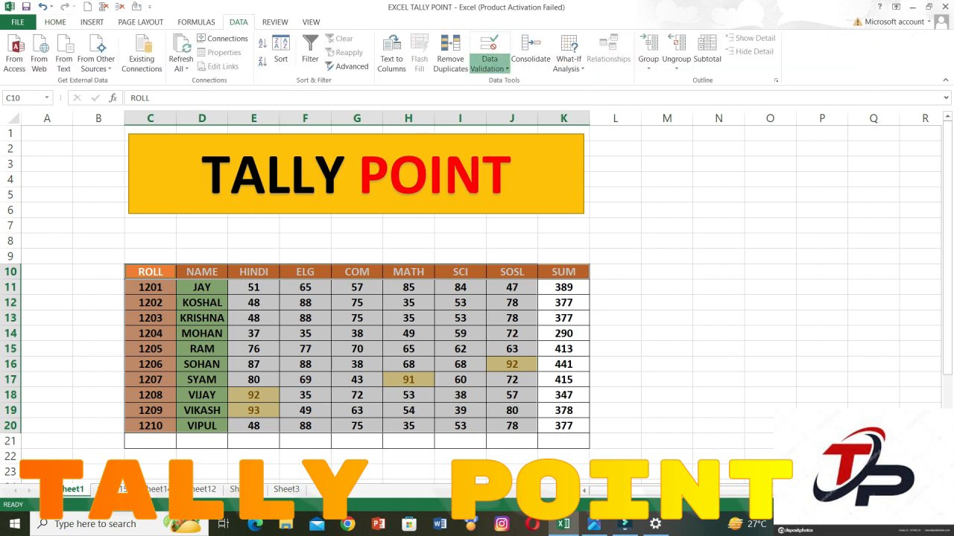
pyautogui.click(489, 64)
pyautogui.click(55, 23)
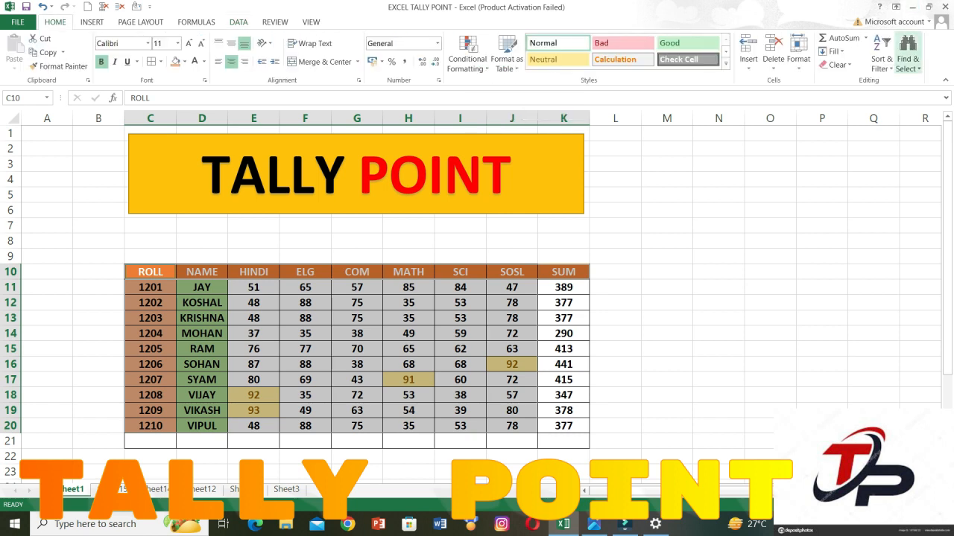
# View the sheet's objects in the Selection pane, close the pane, and clear the table selection by selecting cell I11.
pyautogui.click(907, 64)
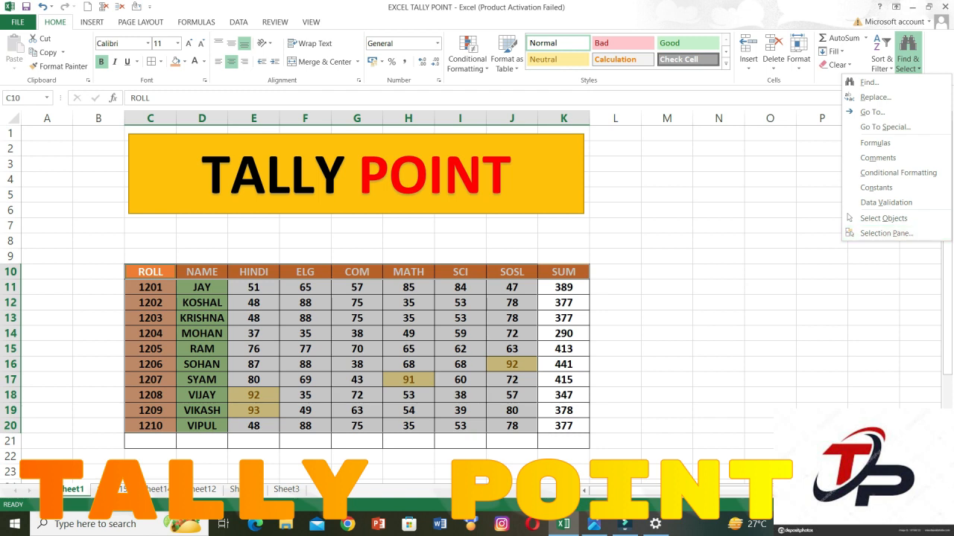
pyautogui.click(883, 233)
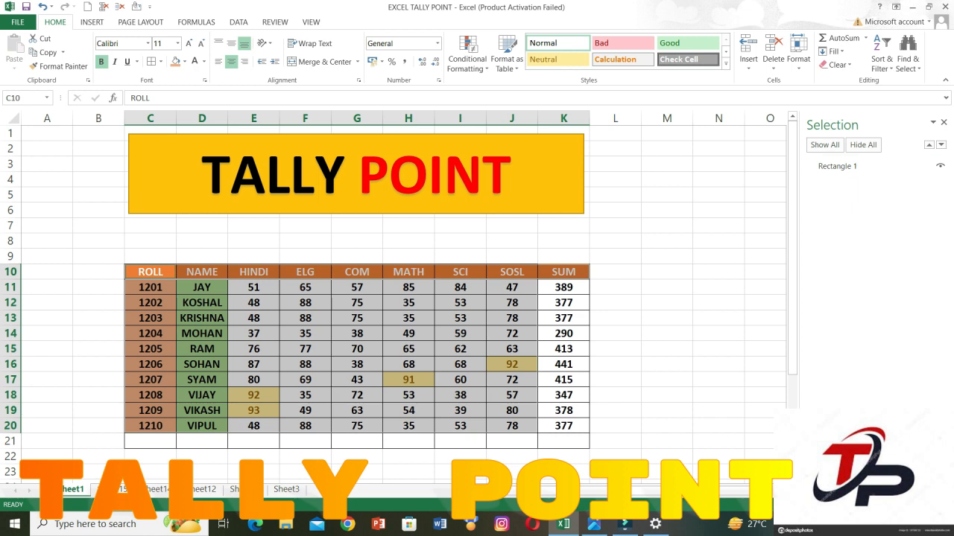
pyautogui.click(944, 122)
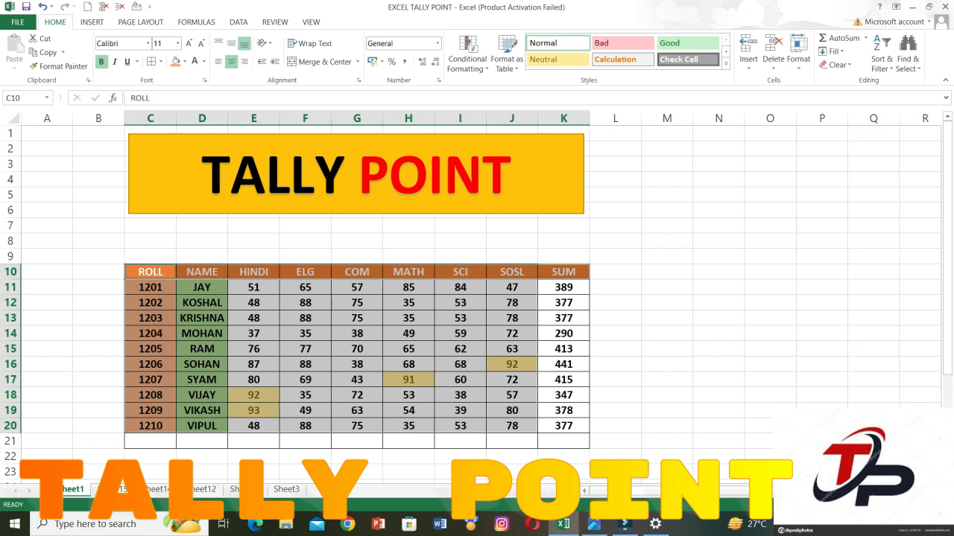
pyautogui.click(667, 226)
pyautogui.click(460, 288)
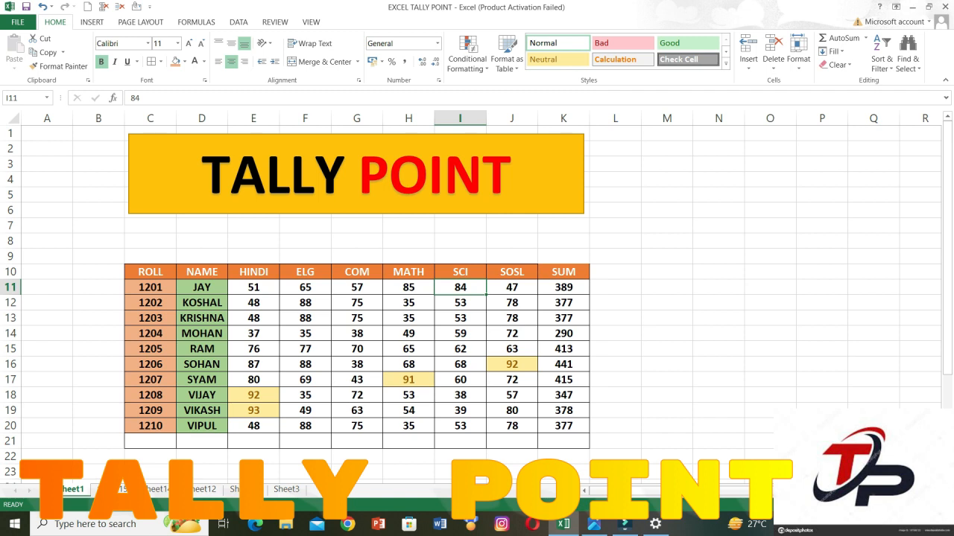